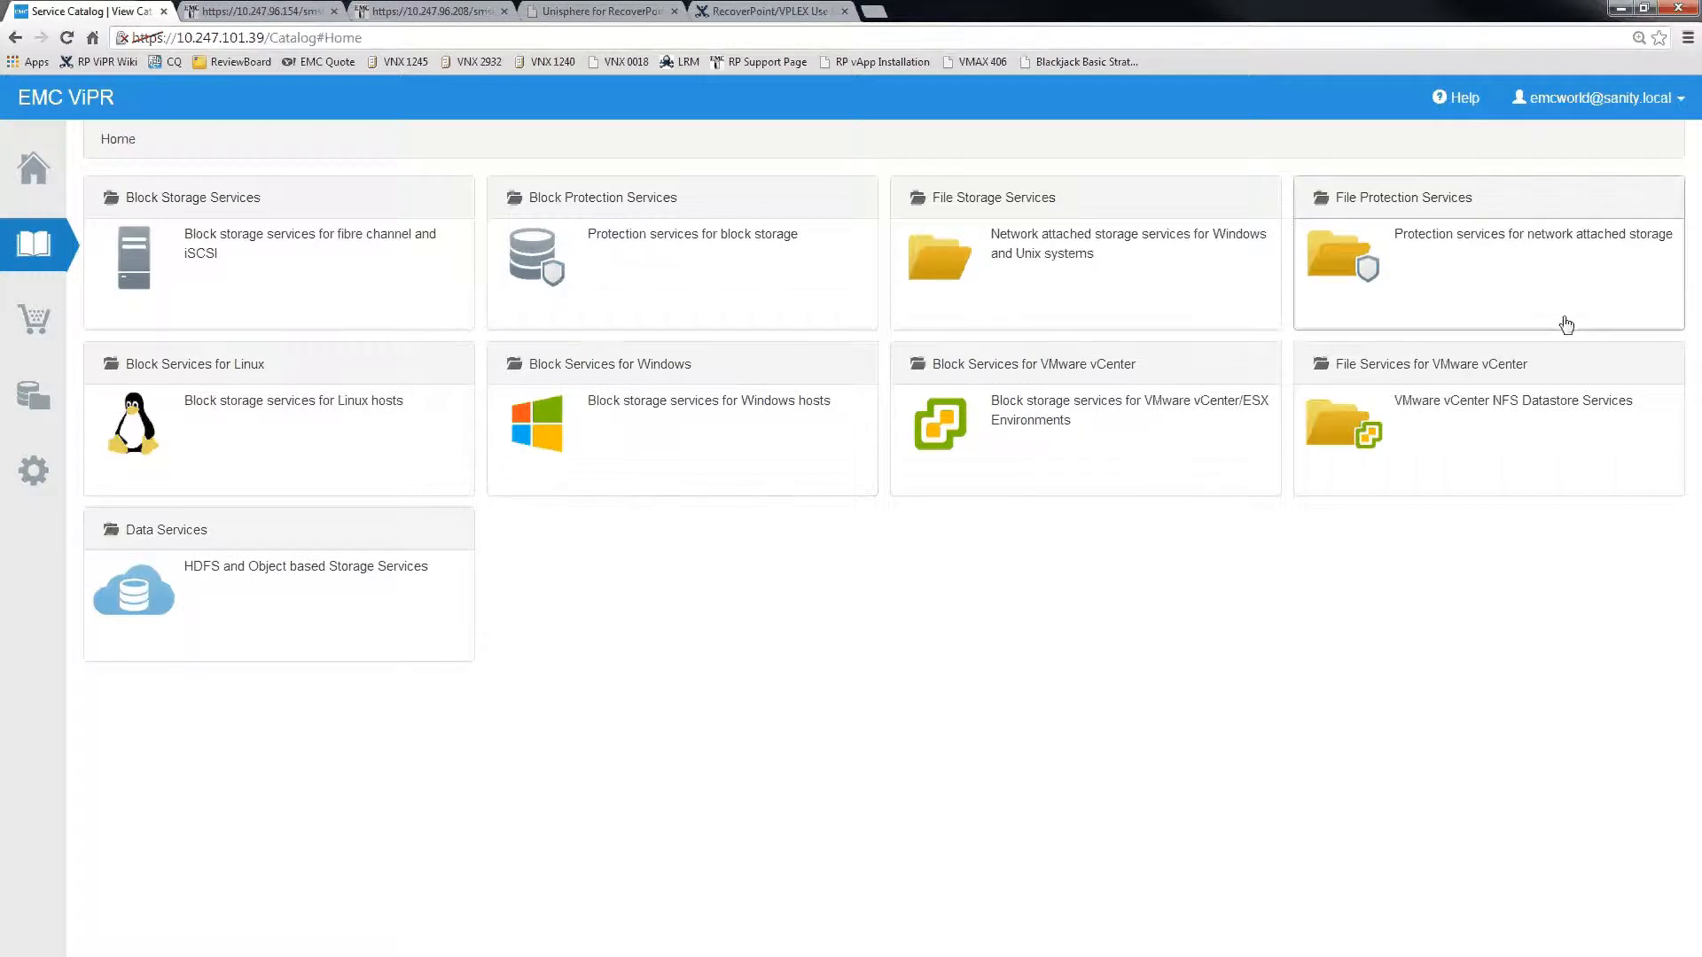
Switch to Administration Mode and open the list of physical storage systems
{"action": "left_click", "coordinate": [1599, 97]}
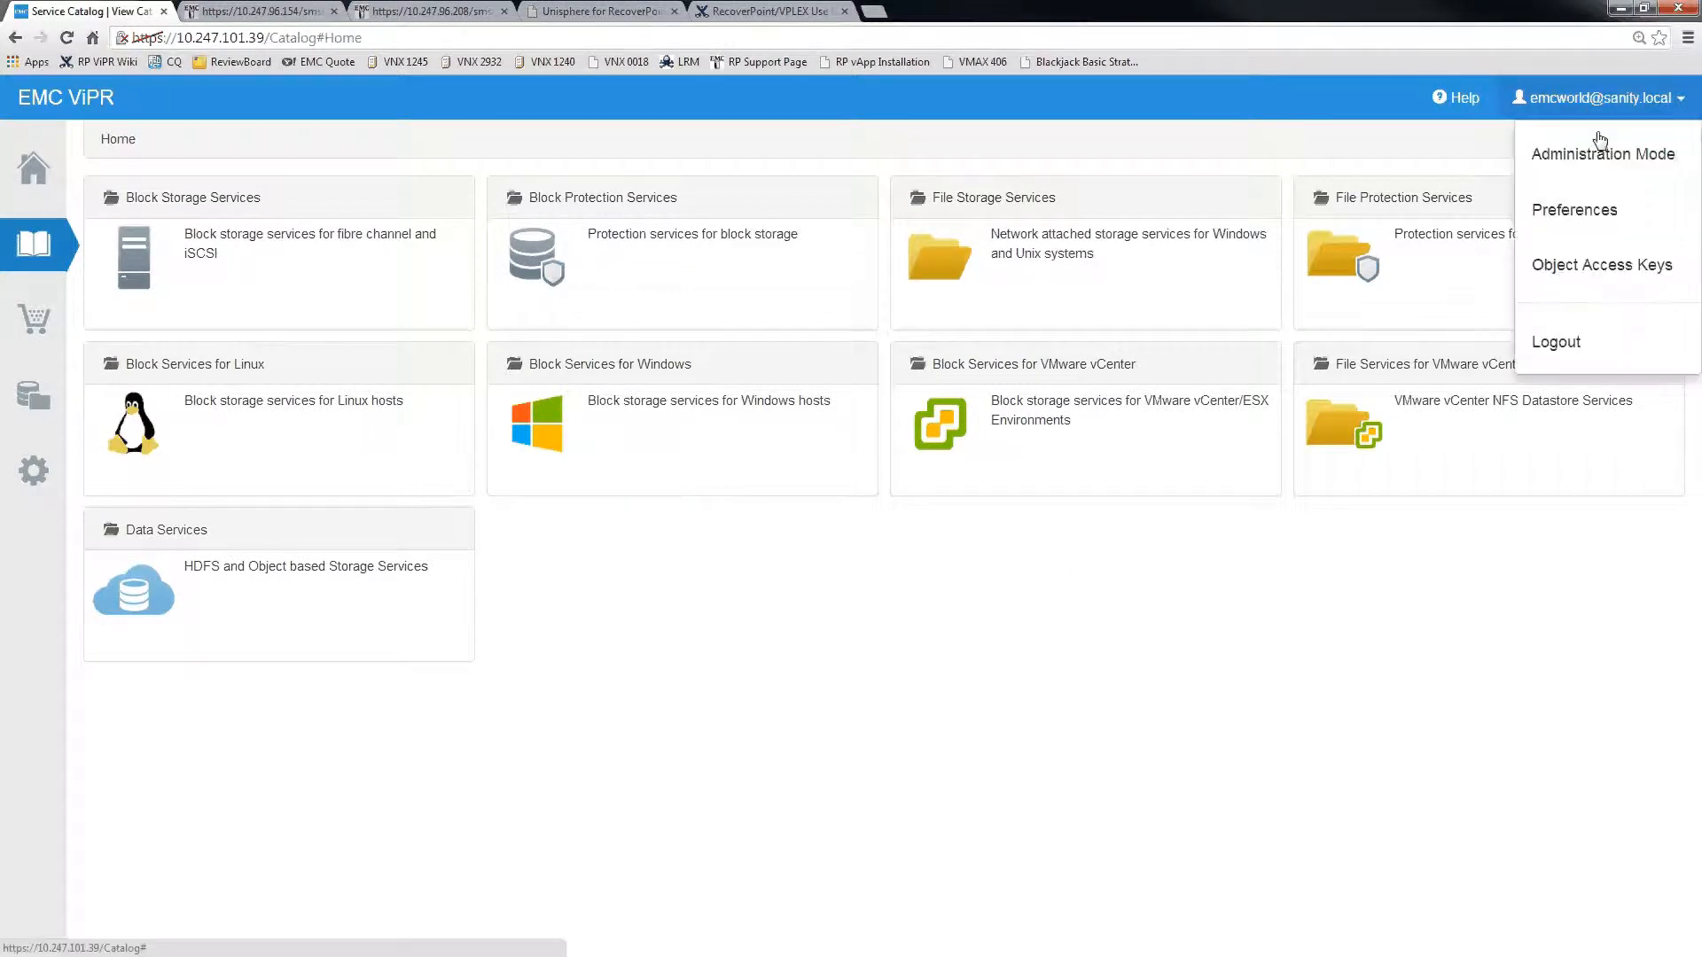
{"action": "left_click", "coordinate": [1600, 155]}
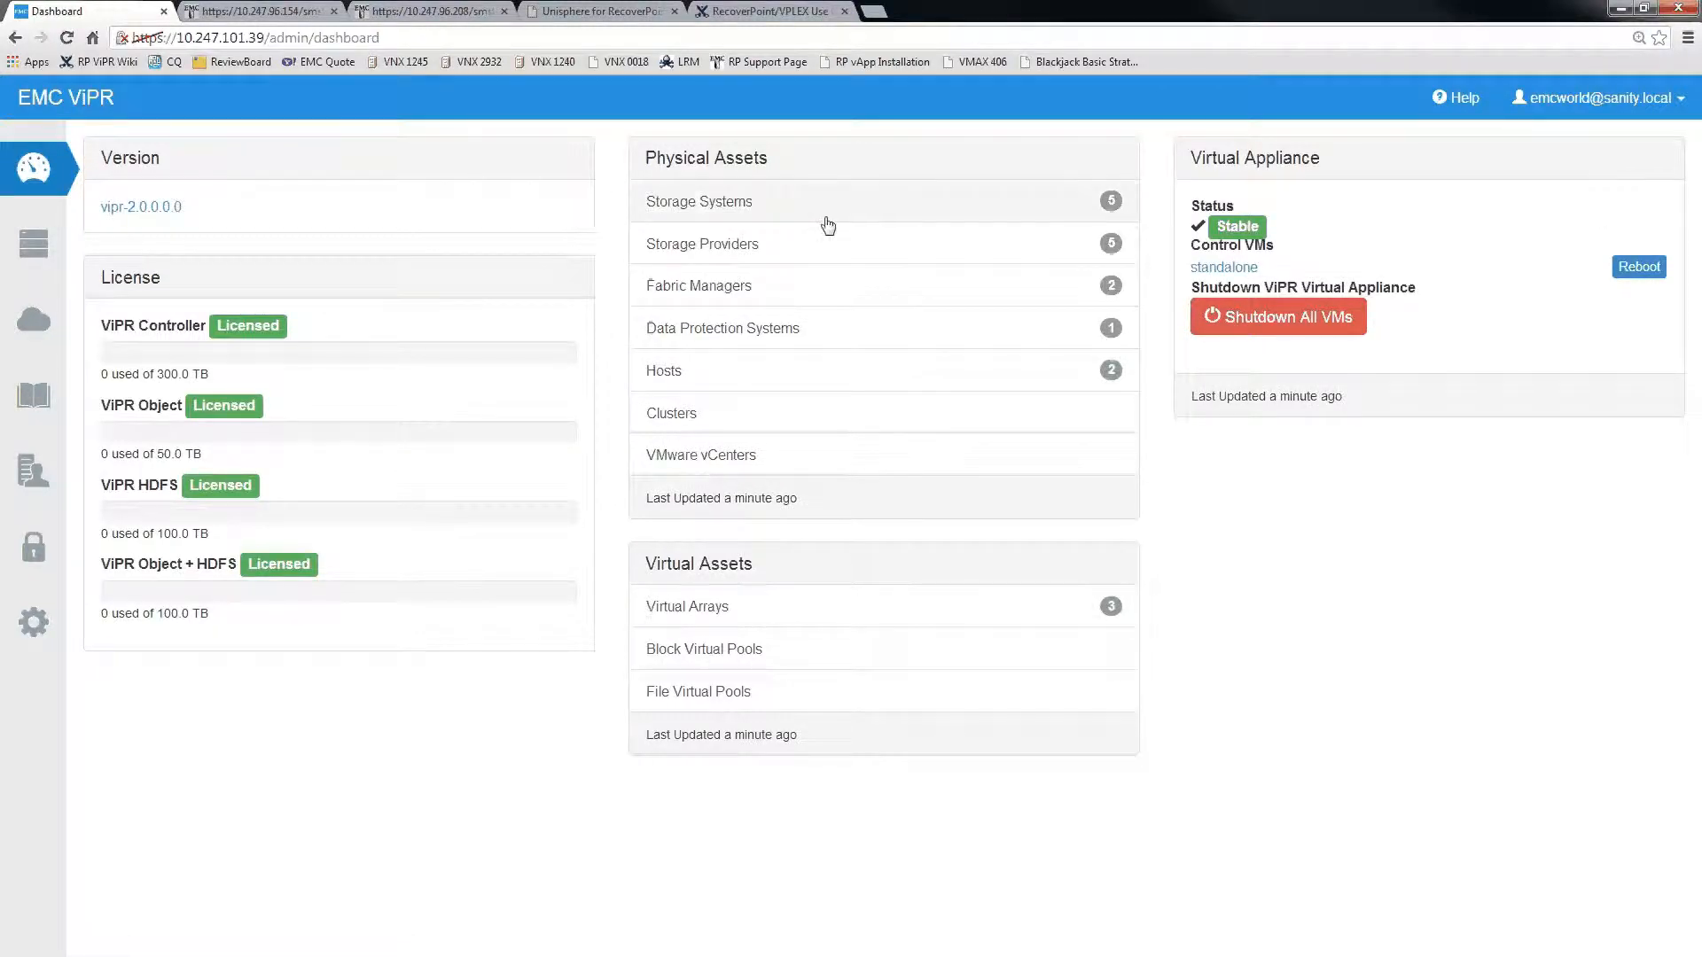
{"action": "left_click", "coordinate": [721, 211]}
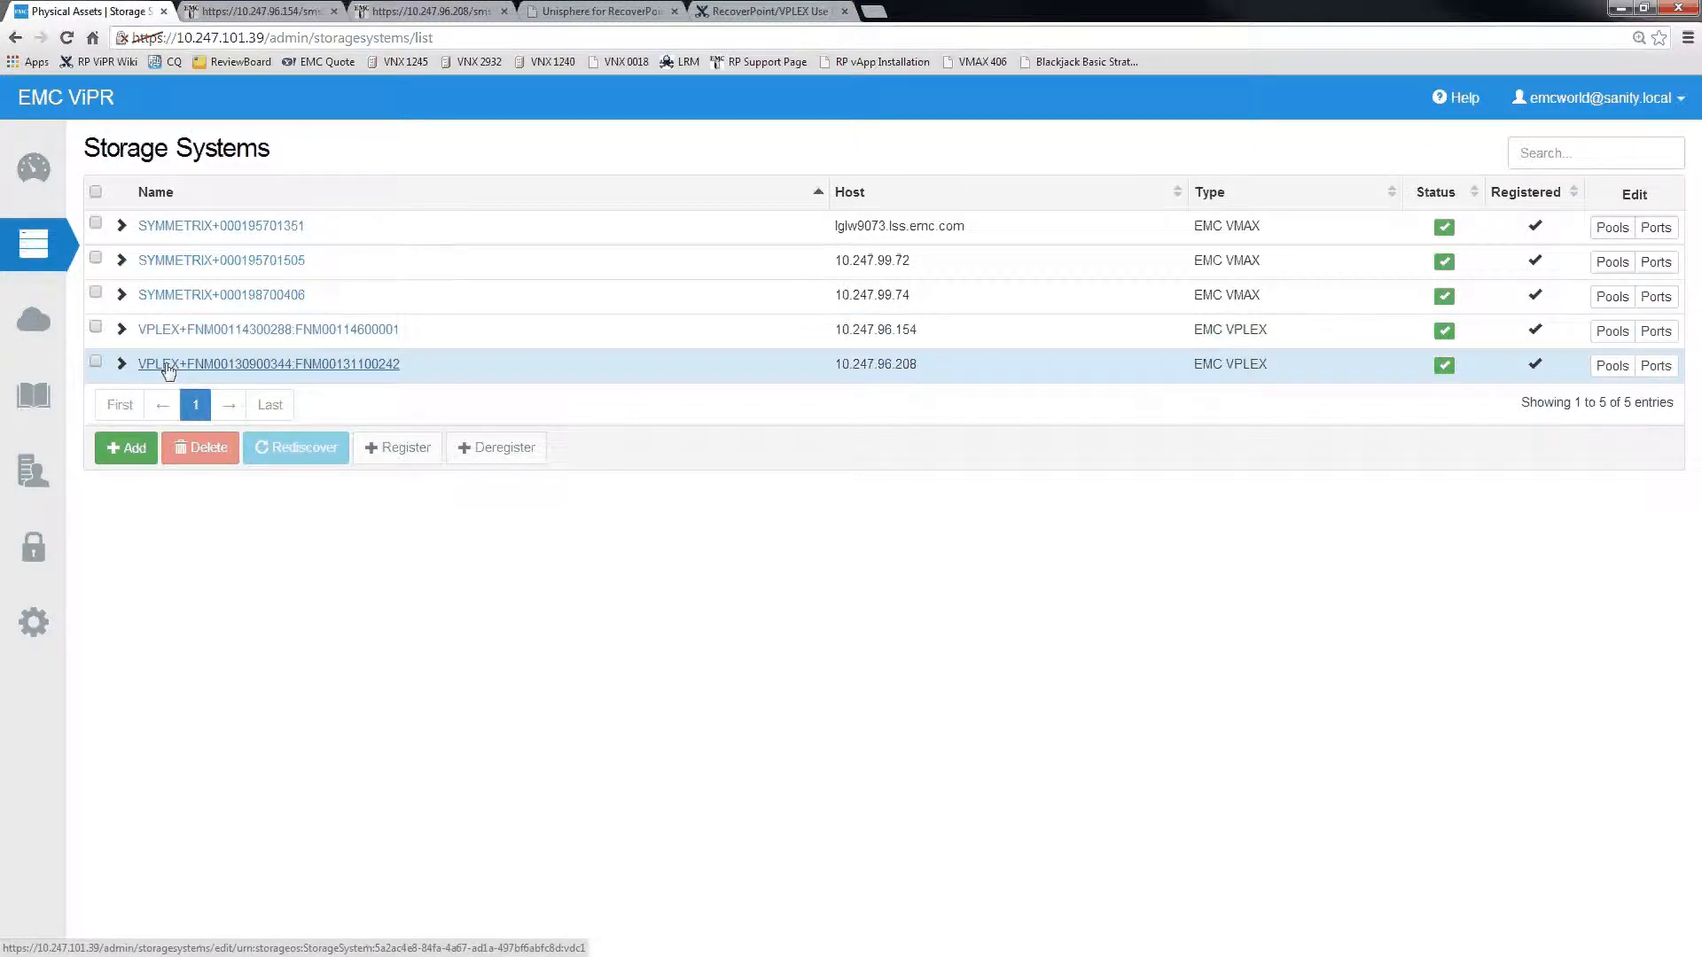
Check the system status of both VPLEX Metro systems, including the RecoverPoint clusters attached to the one at 10.247.96.208
{"action": "left_click", "coordinate": [257, 11]}
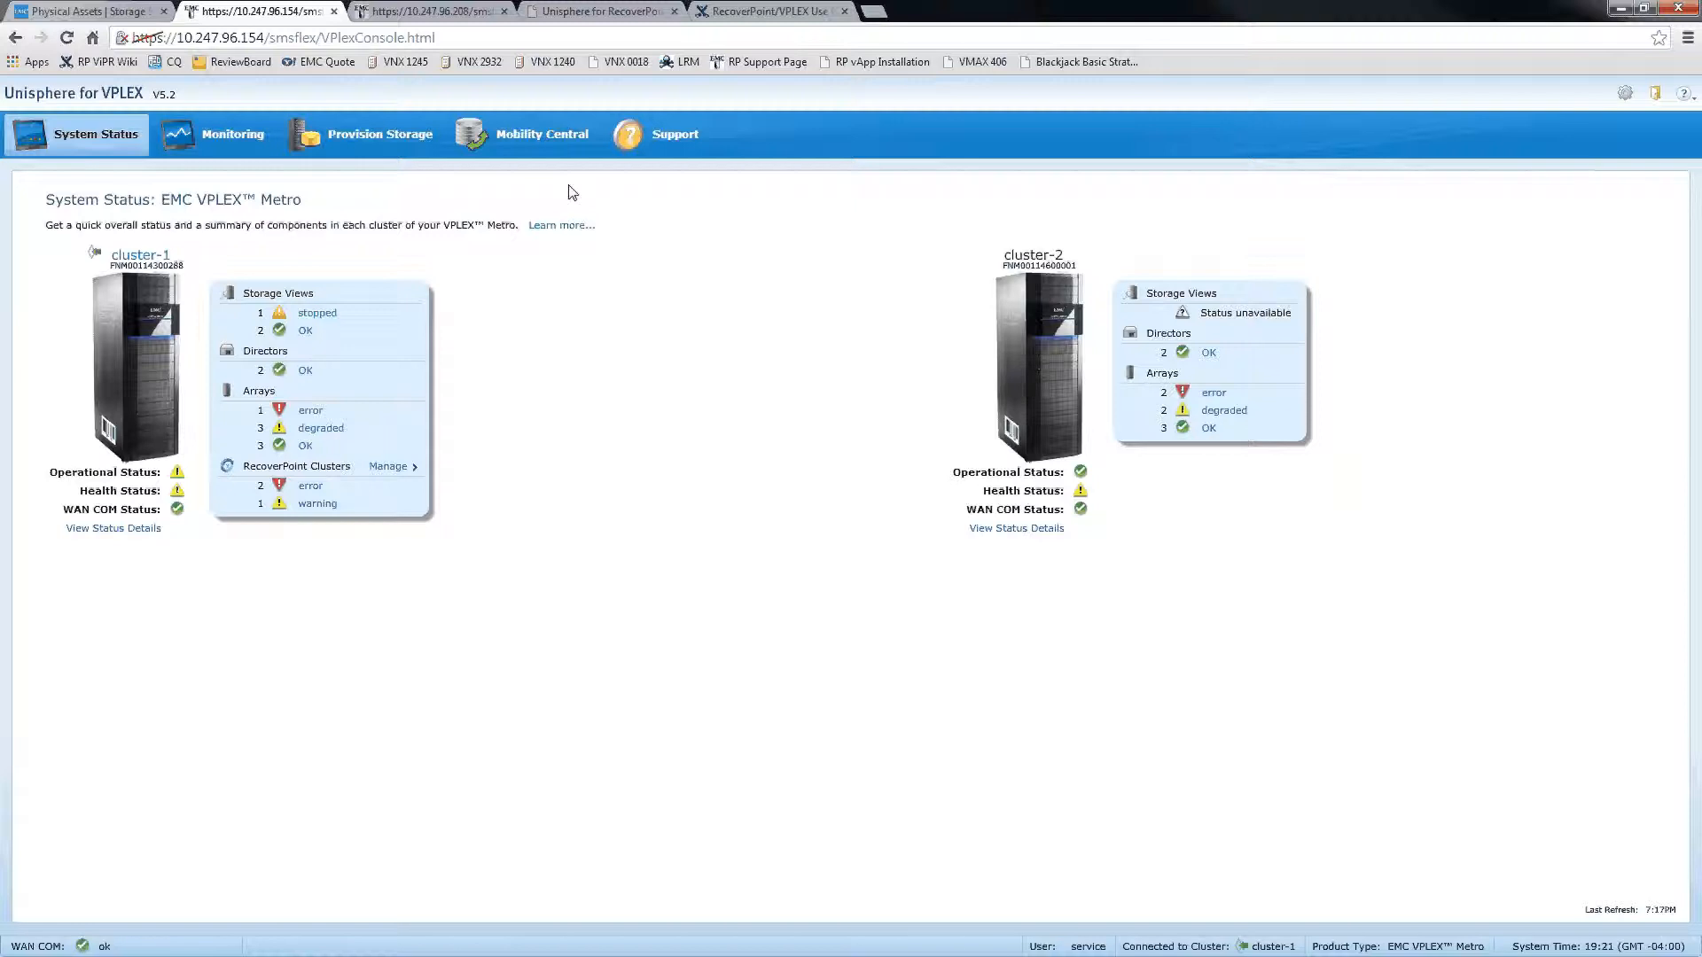
{"action": "left_click", "coordinate": [429, 12]}
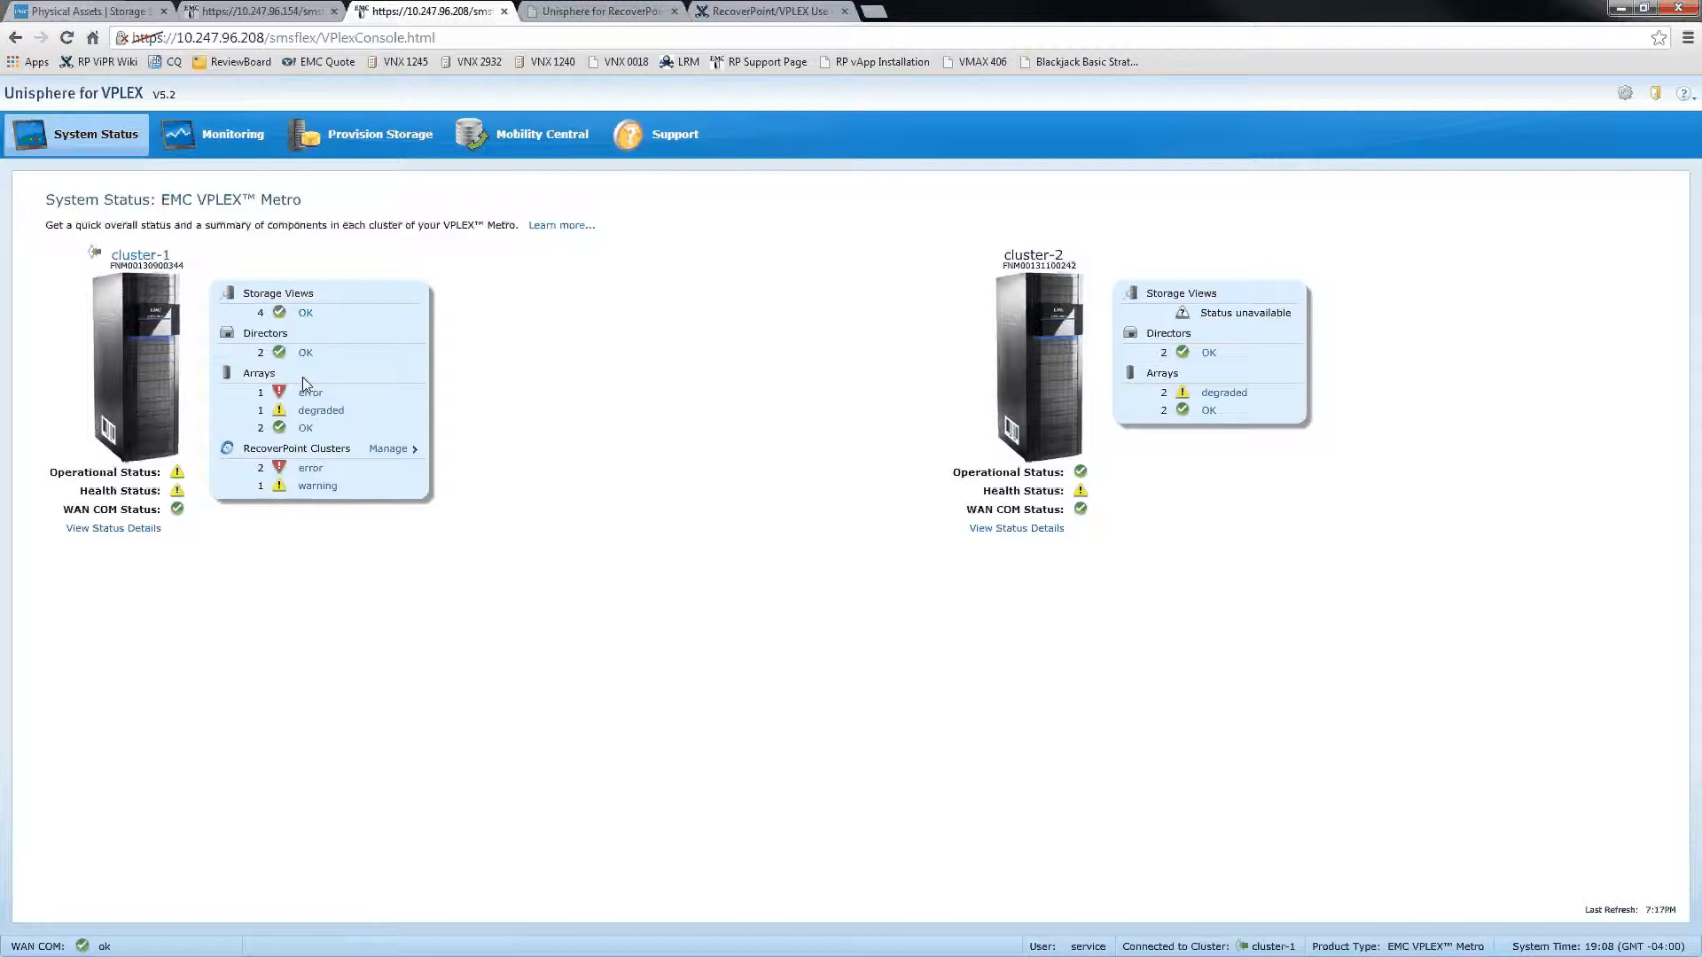
{"action": "mouse_move", "coordinate": [401, 454]}
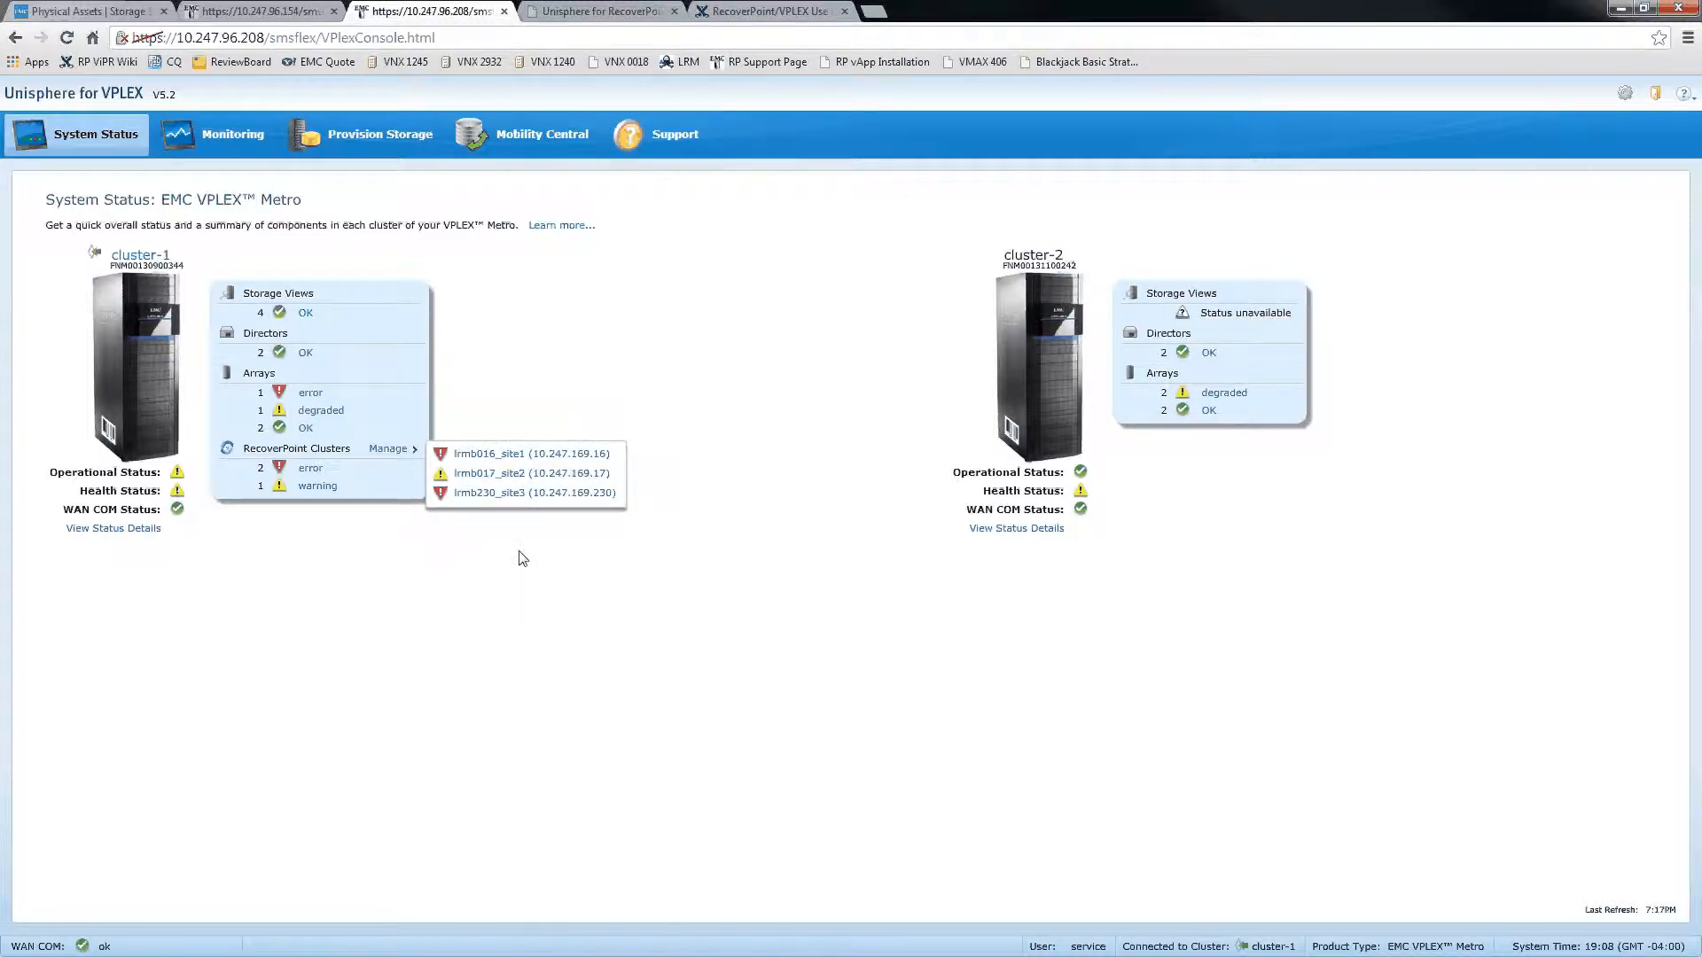
{"action": "left_click", "coordinate": [390, 451]}
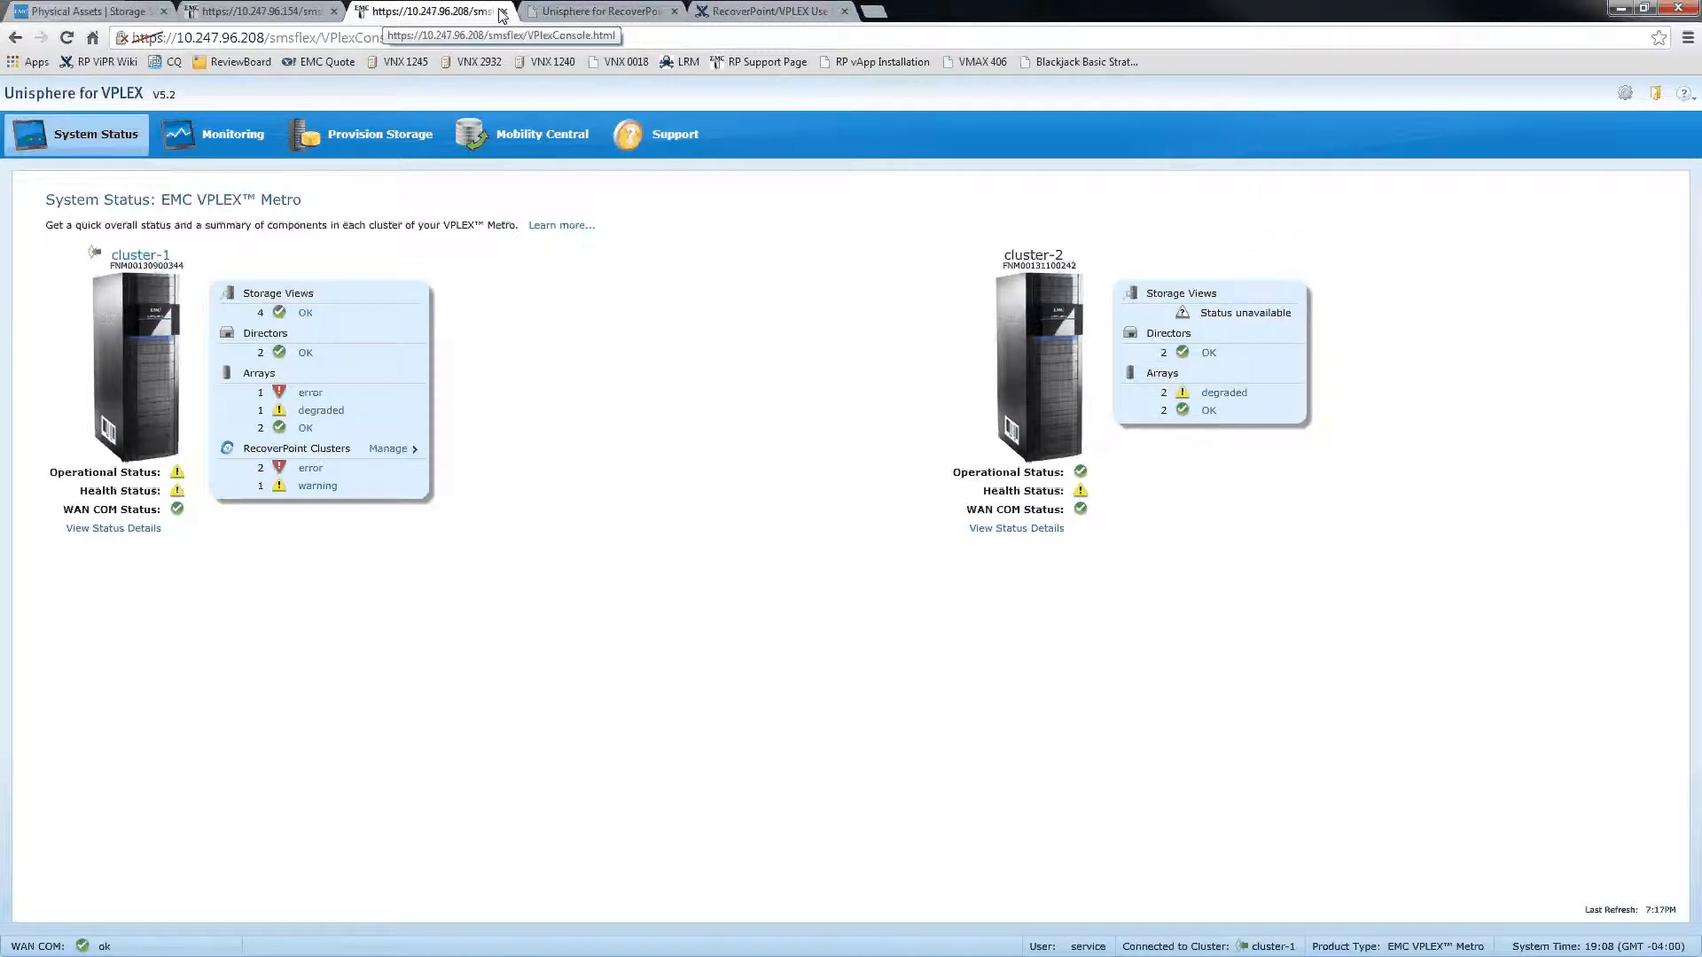
Switch to Unisphere for RecoverPoint and review its dashboard and the consistency groups under Manage Protection
{"action": "left_click", "coordinate": [587, 16]}
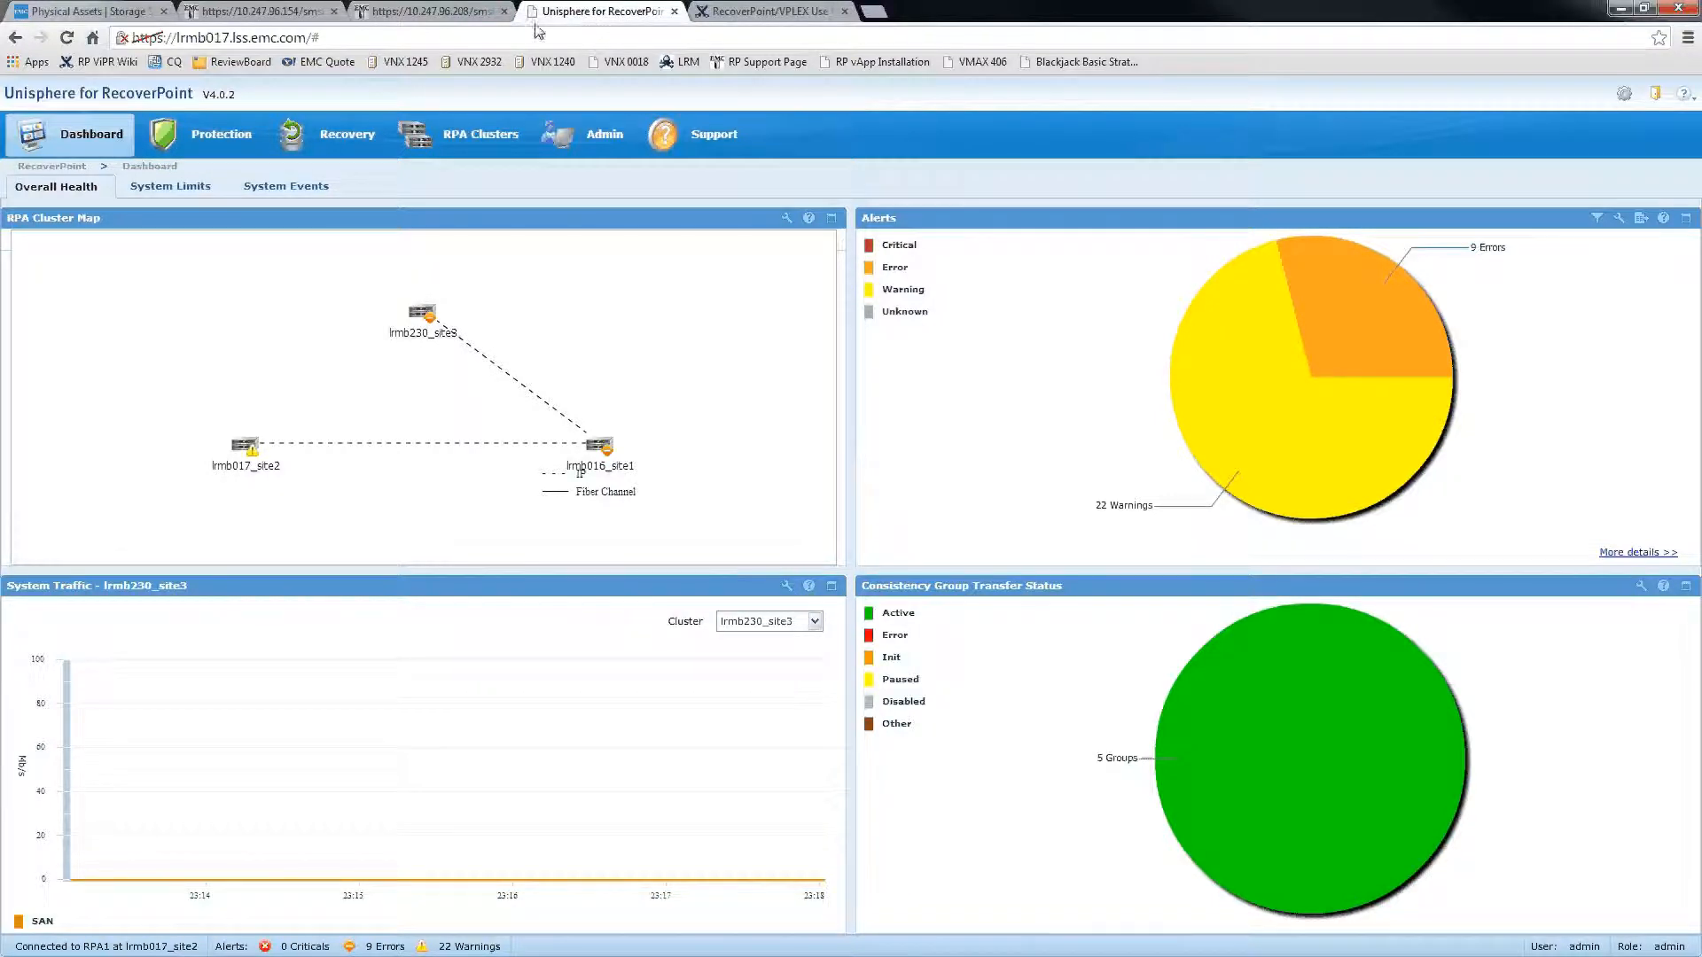
{"action": "left_click", "coordinate": [85, 136]}
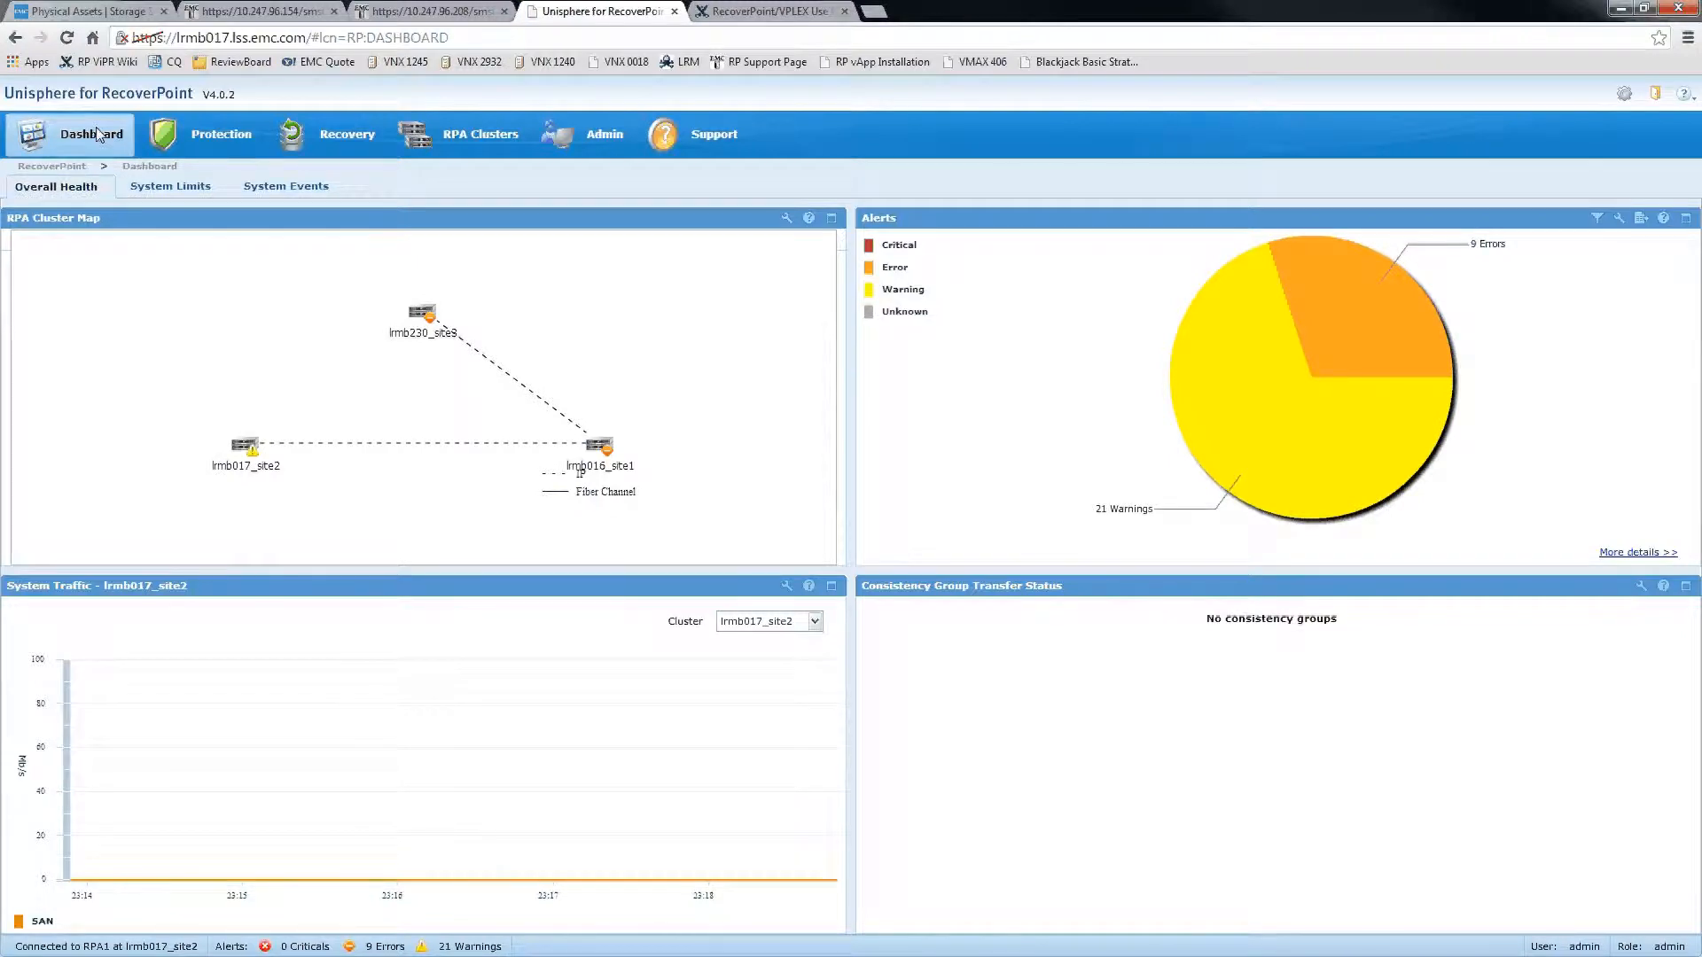
{"action": "mouse_move", "coordinate": [210, 148]}
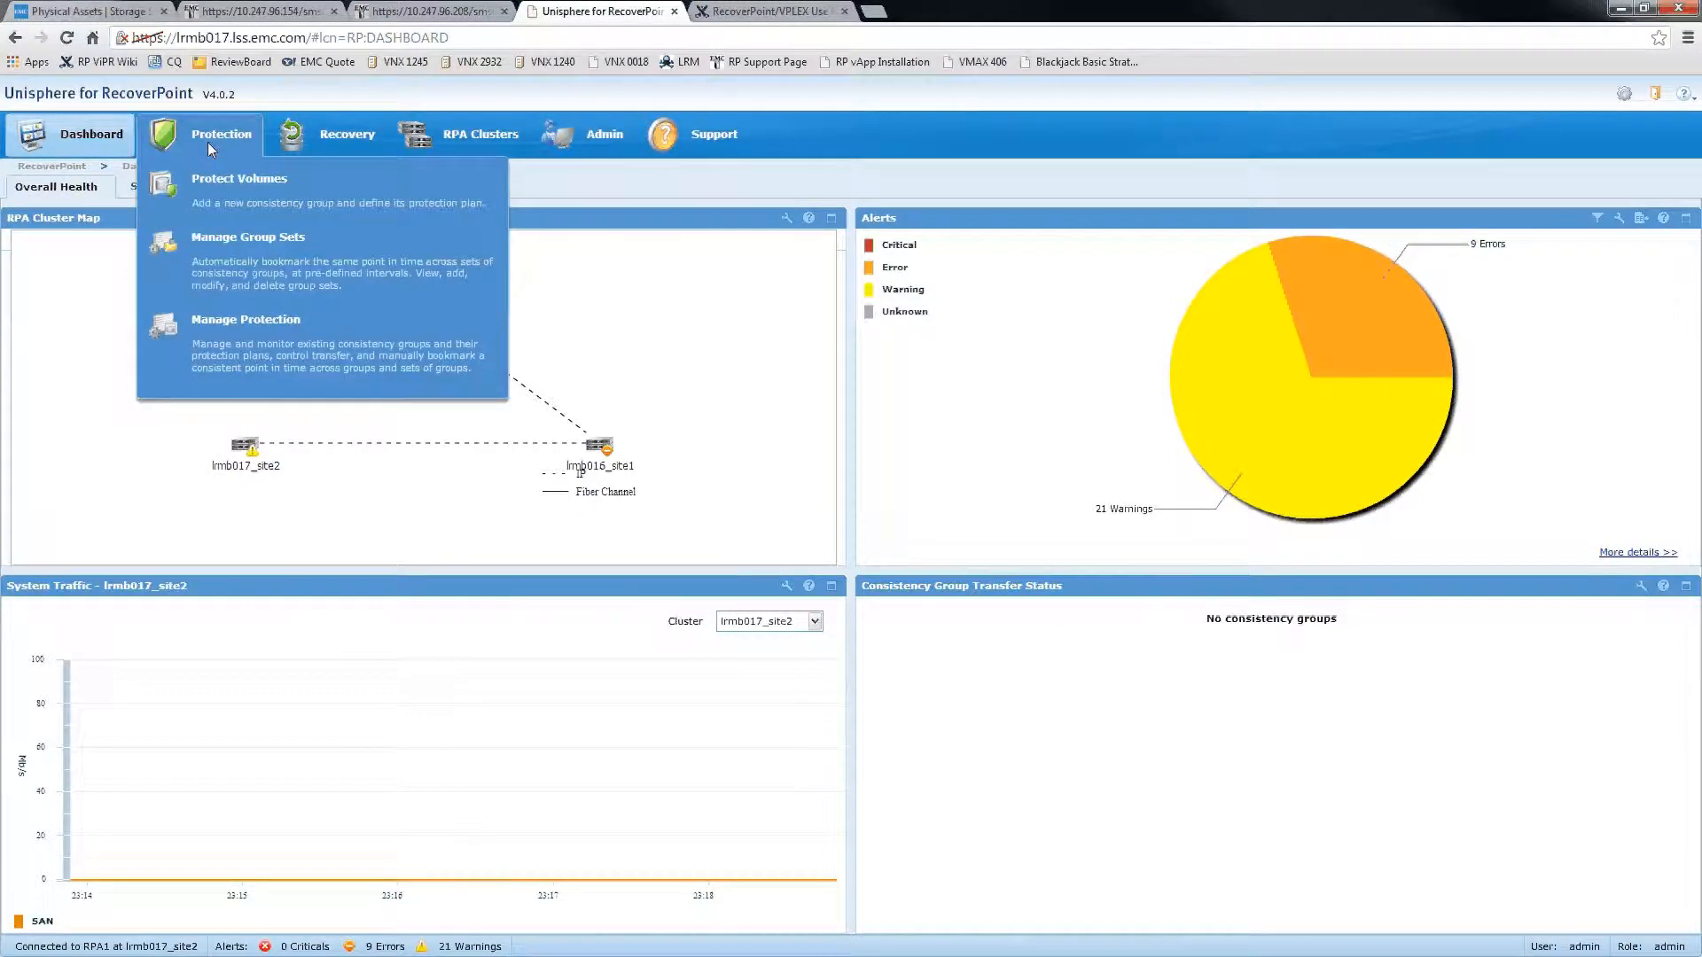
{"action": "left_click", "coordinate": [209, 344]}
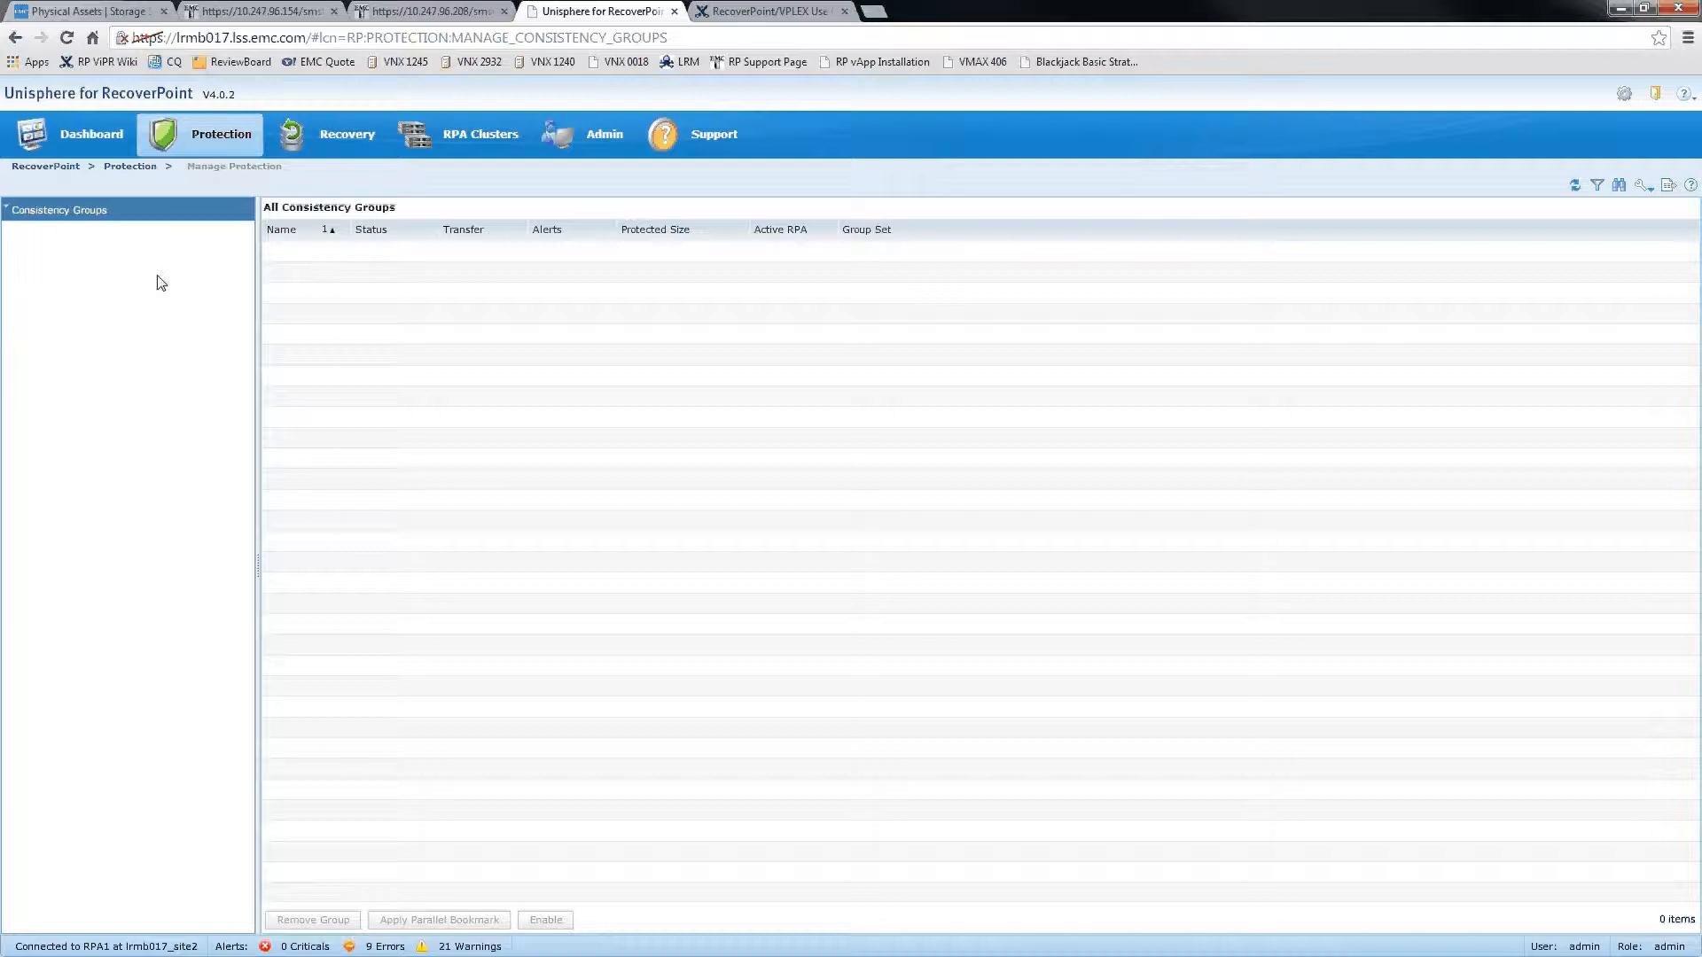
Switch back to EMC ViPR and inspect the details and site pairing of data protection system RP_016_017_230
{"action": "left_click", "coordinate": [123, 11]}
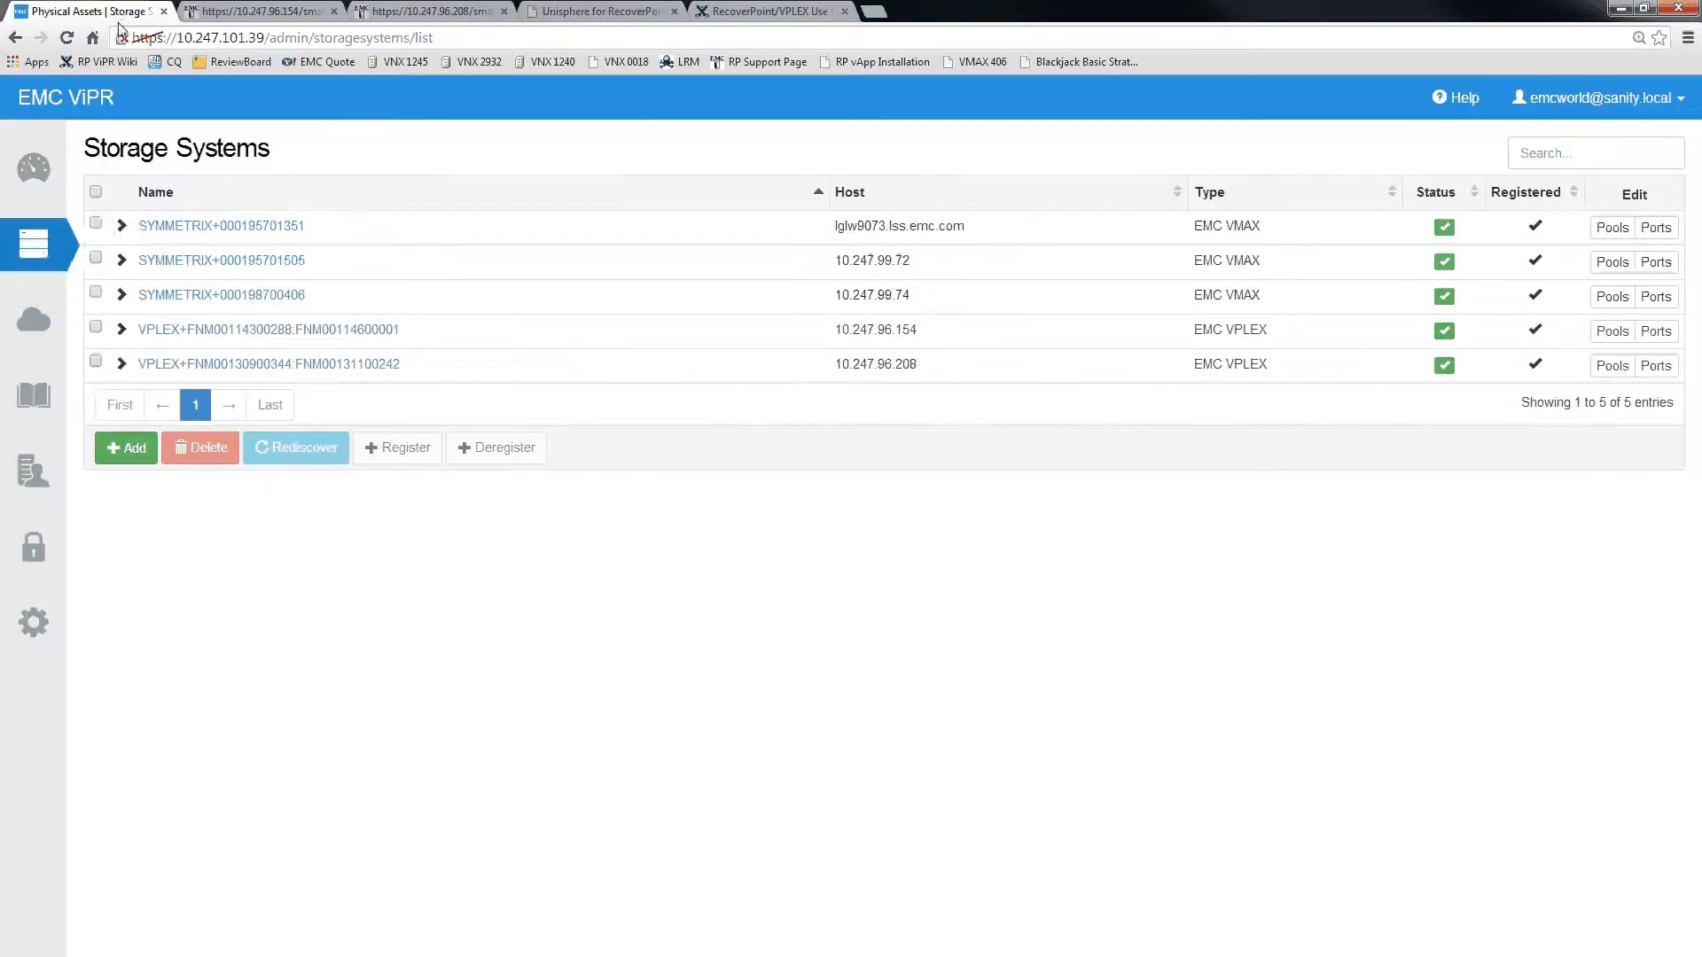
{"action": "left_click", "coordinate": [44, 251]}
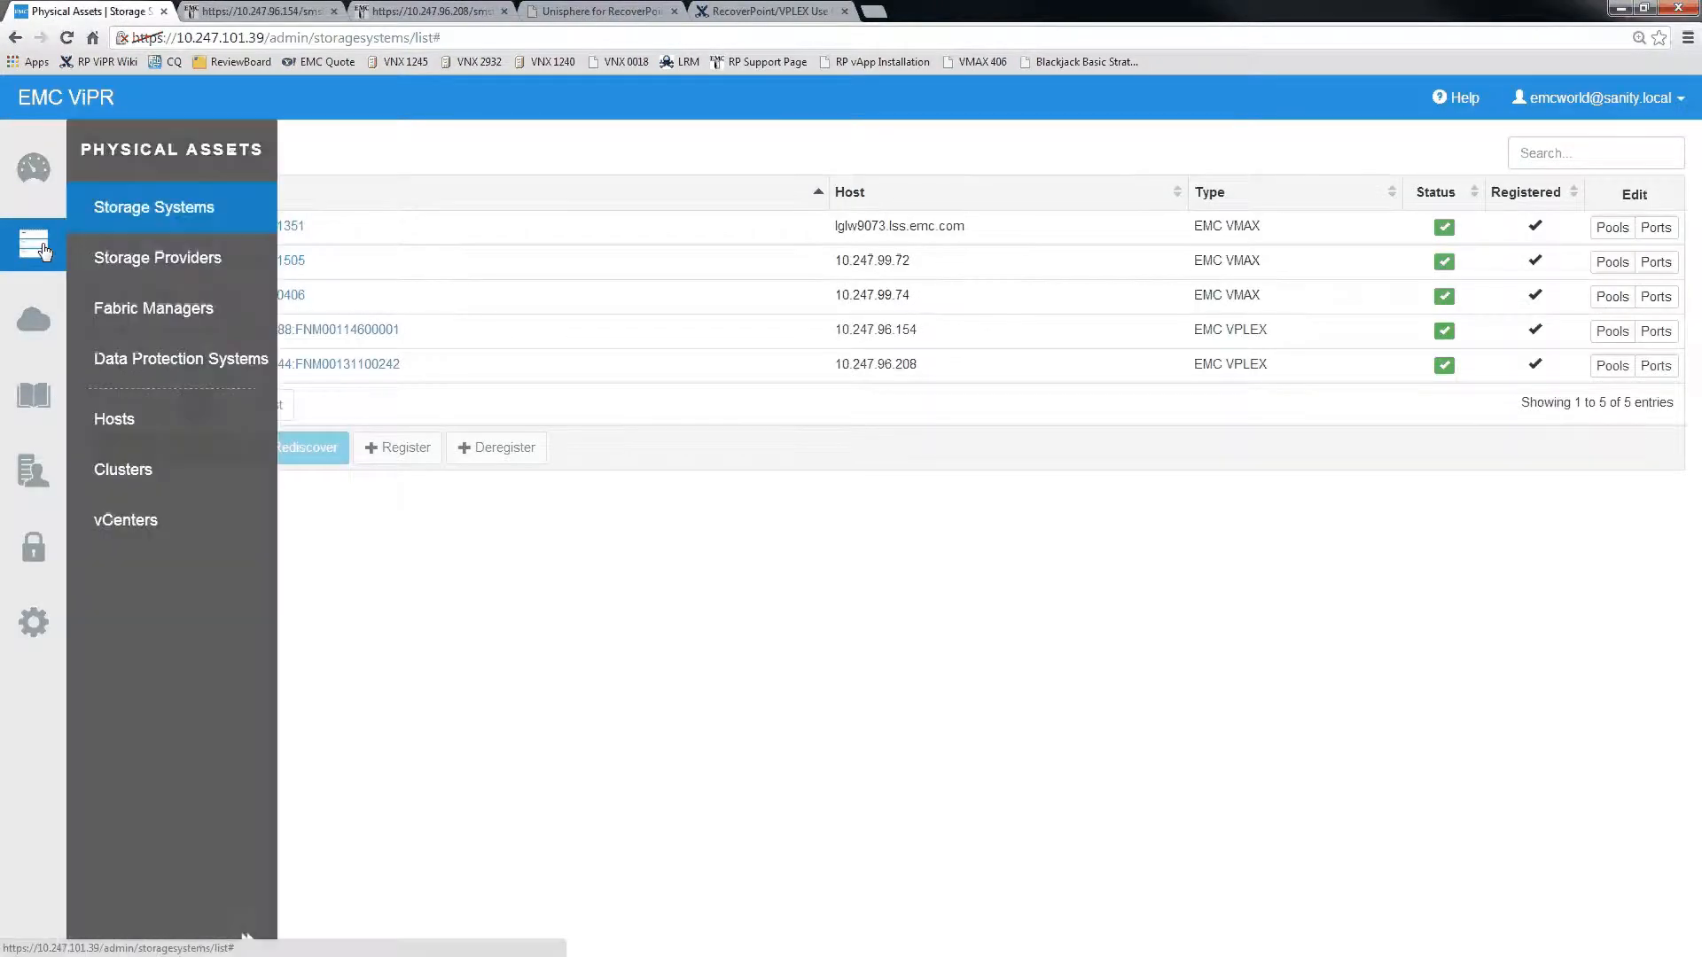
{"action": "left_click", "coordinate": [172, 358]}
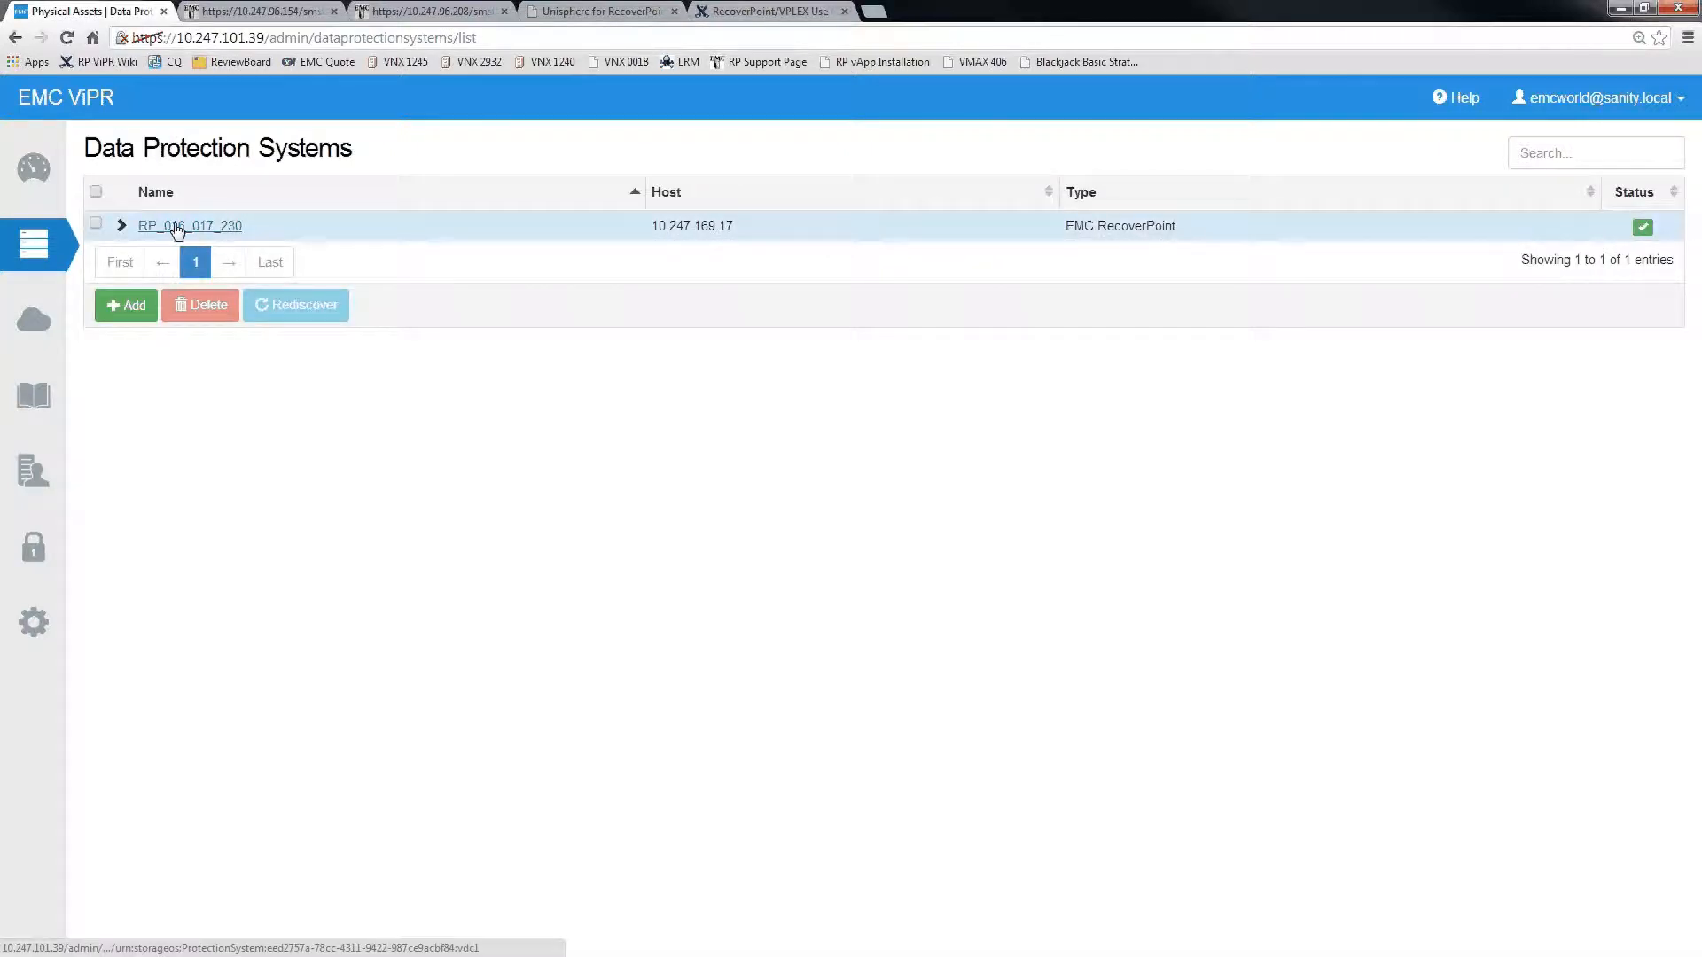
{"action": "left_click", "coordinate": [122, 226]}
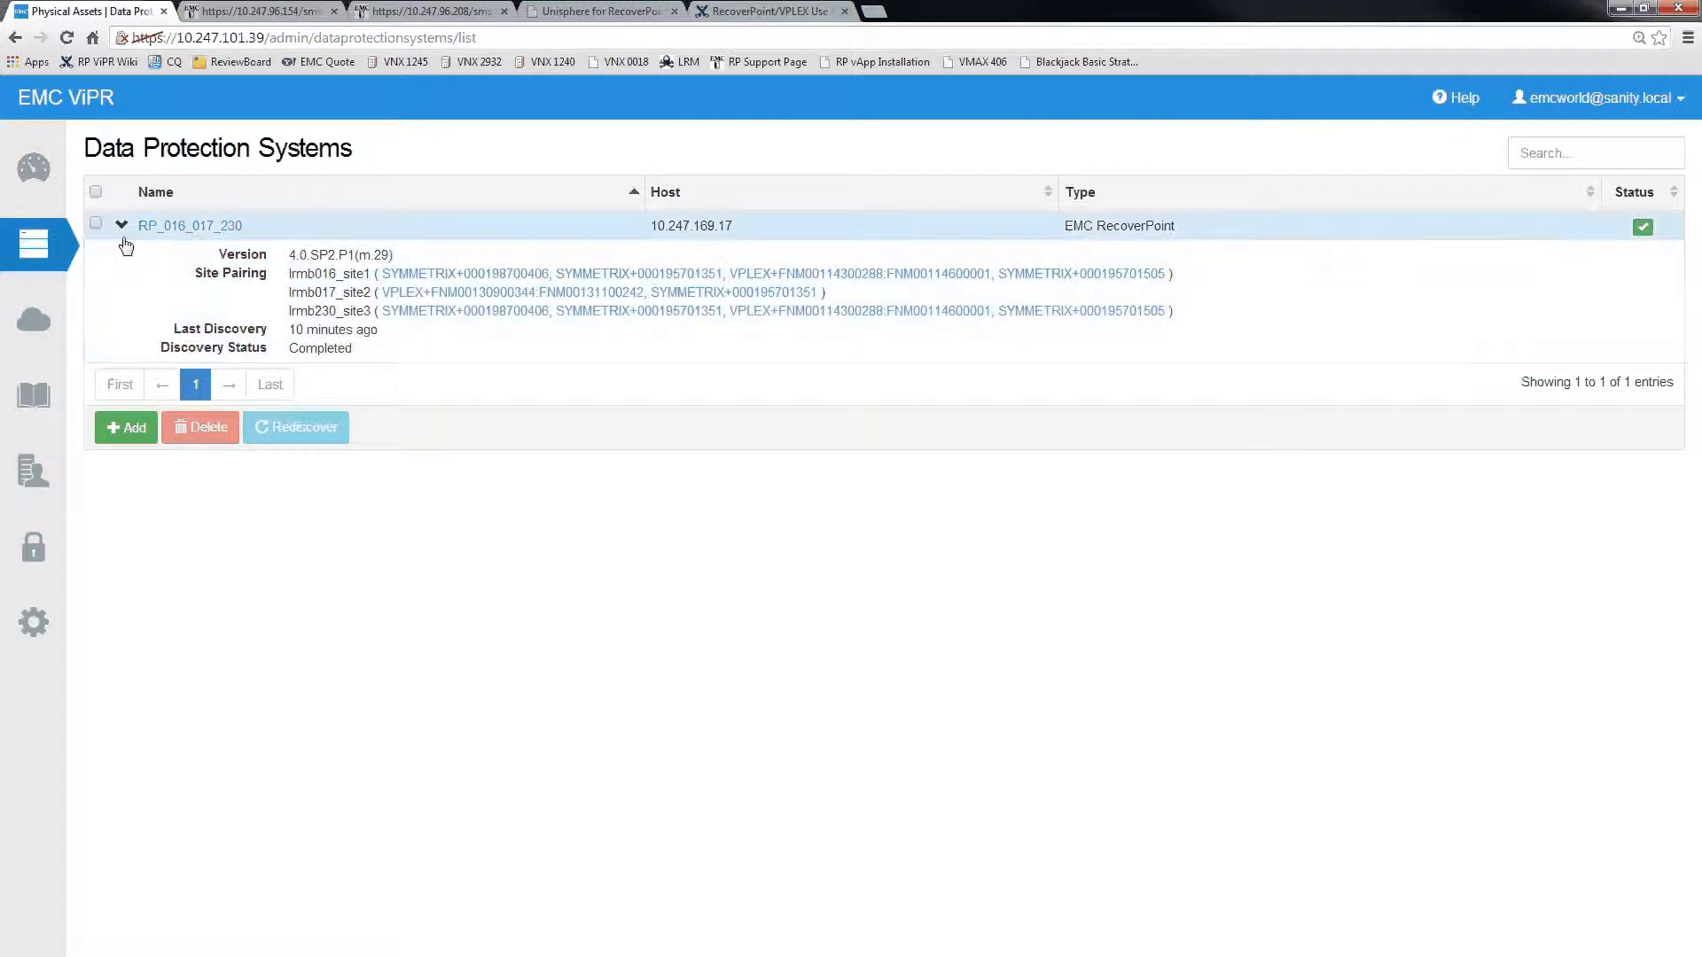
{"action": "left_click", "coordinate": [122, 225]}
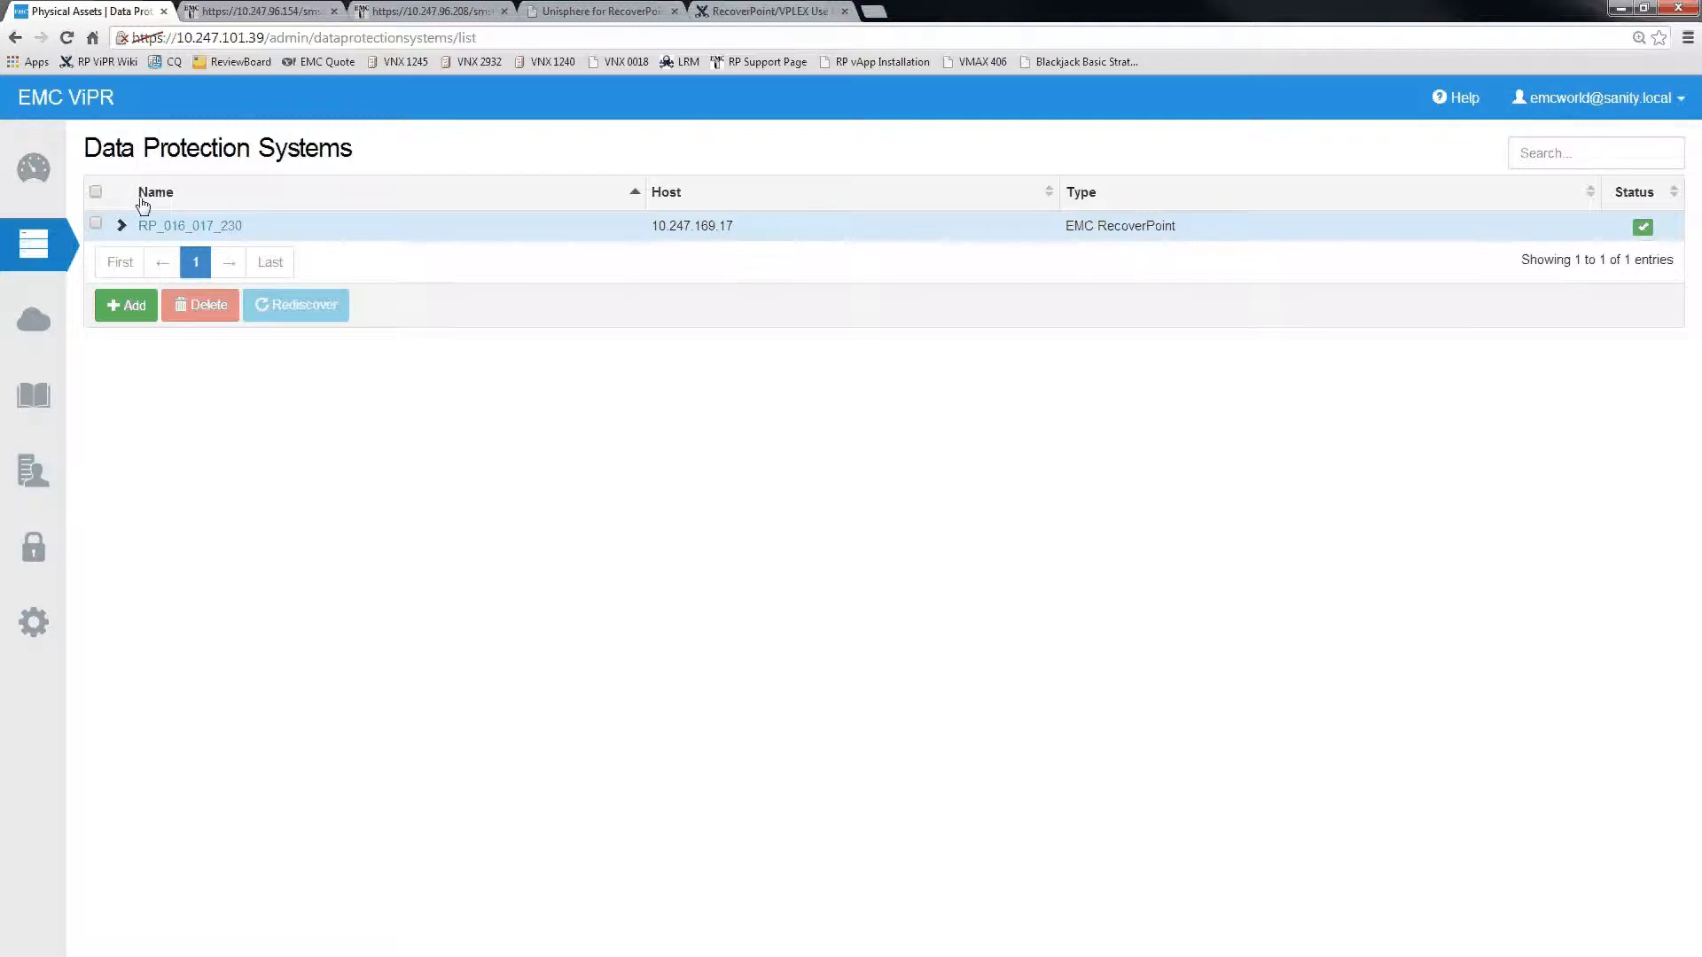
Display the list of virtual arrays among the virtual assets
{"action": "left_click", "coordinate": [1556, 110]}
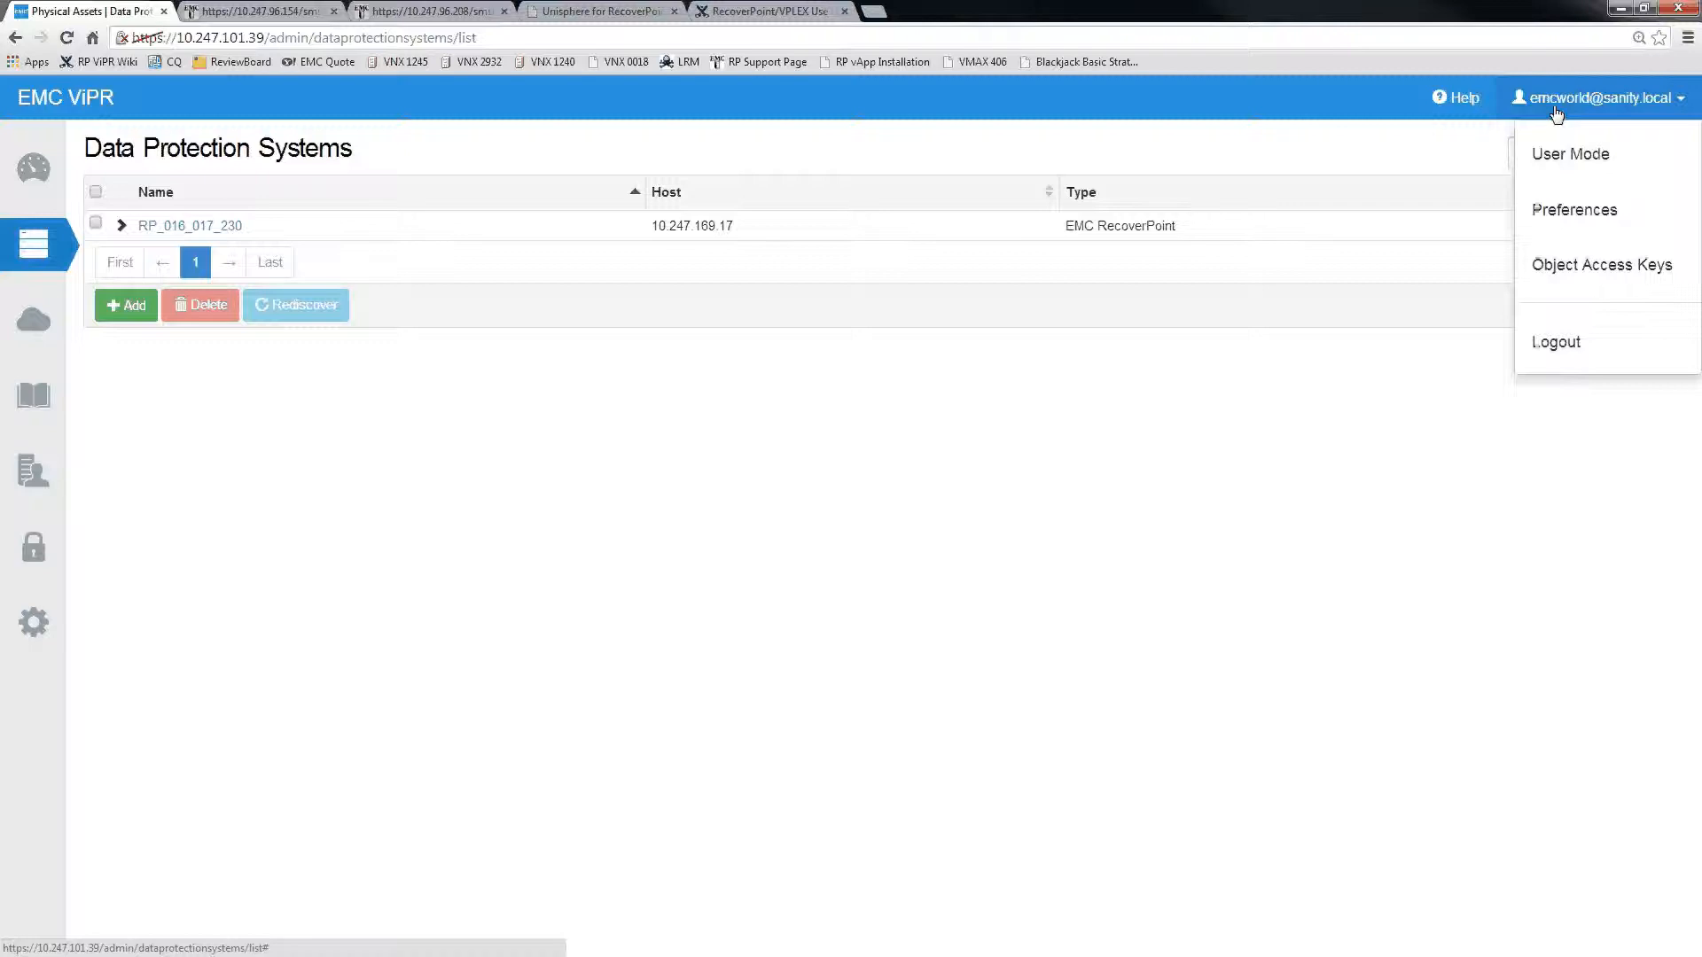
{"action": "left_click", "coordinate": [1556, 110]}
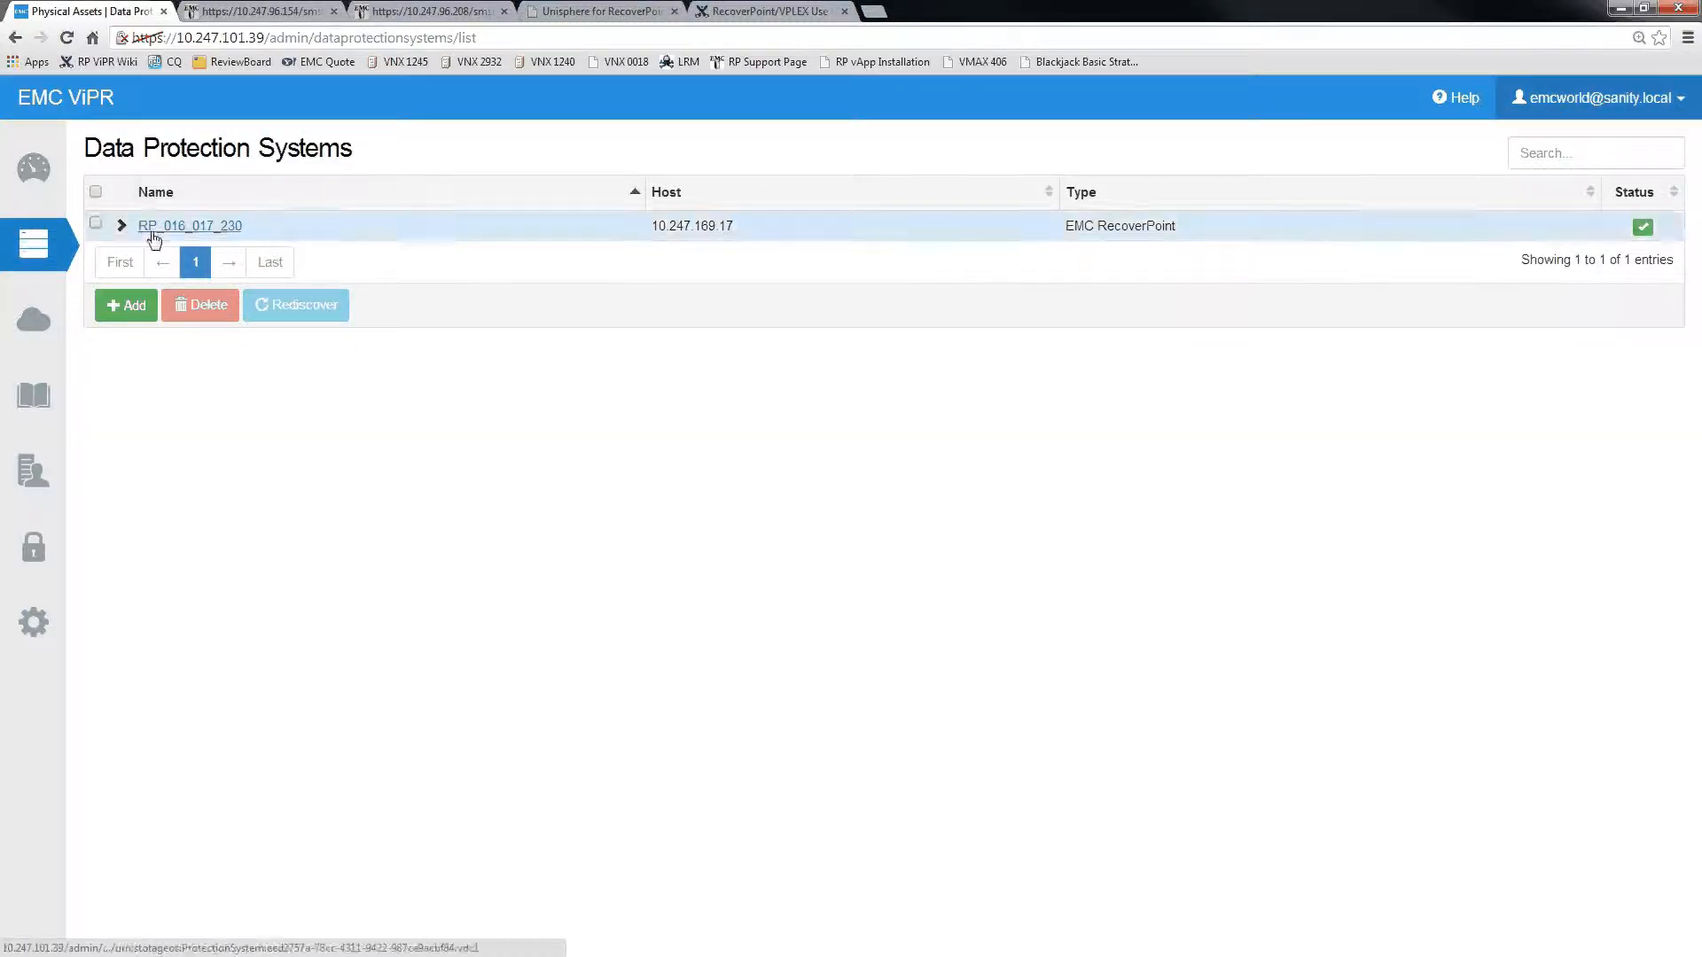
{"action": "left_click", "coordinate": [33, 319]}
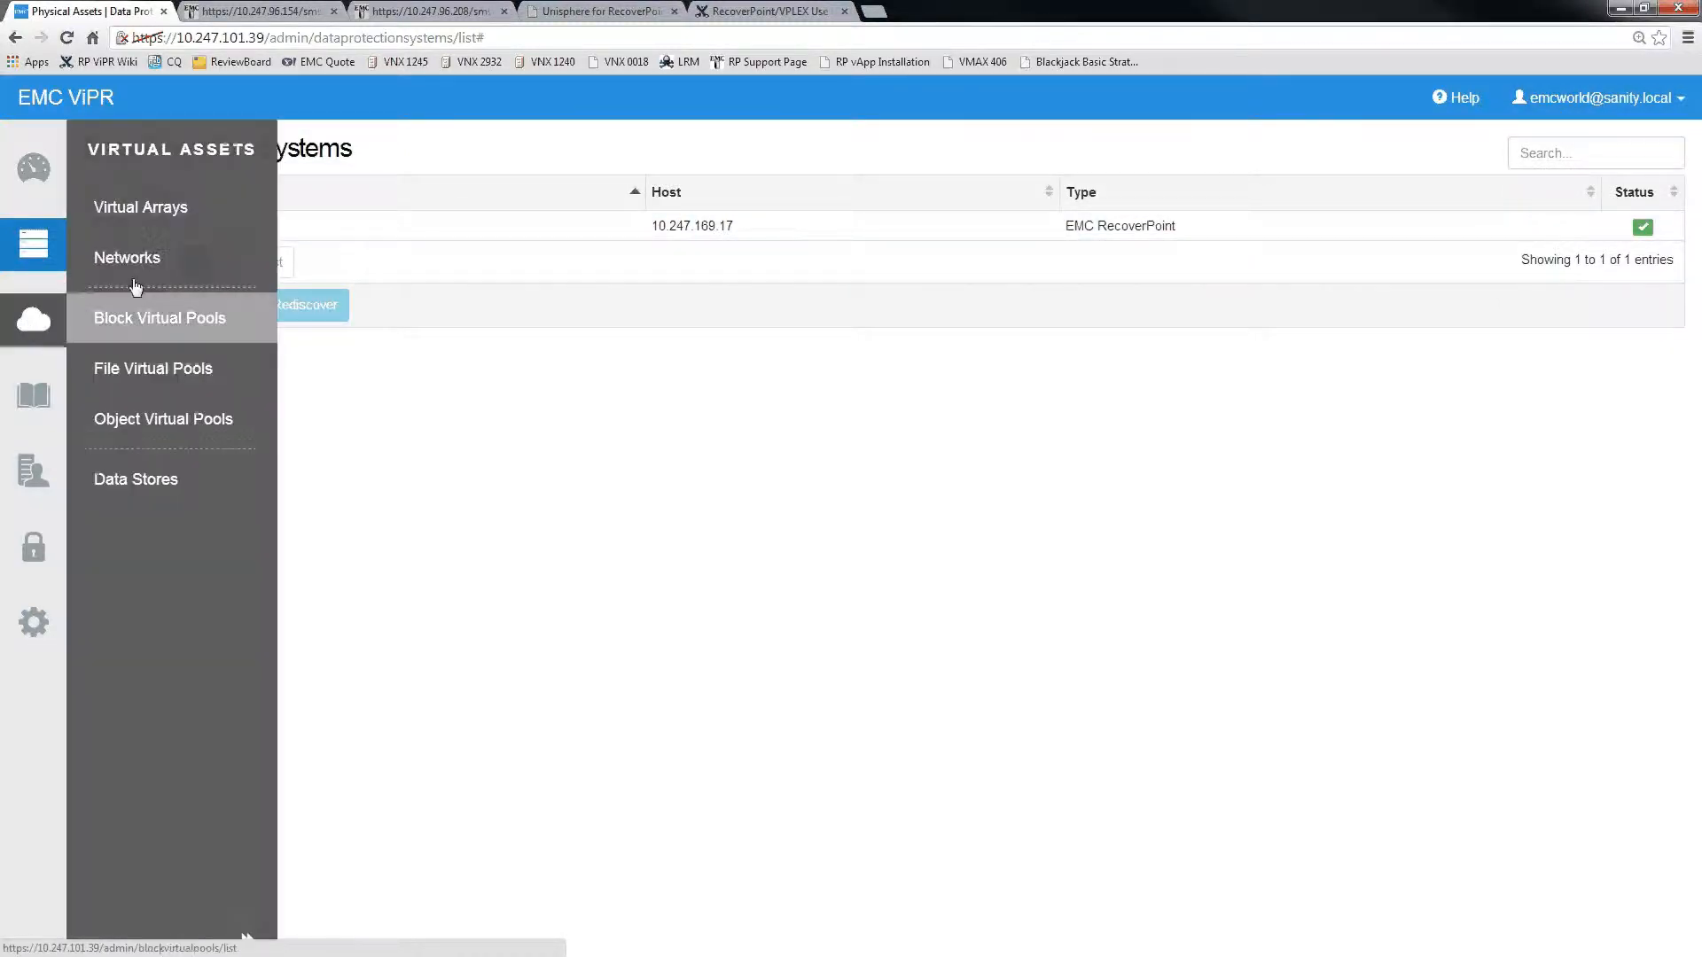
{"action": "left_click", "coordinate": [139, 215]}
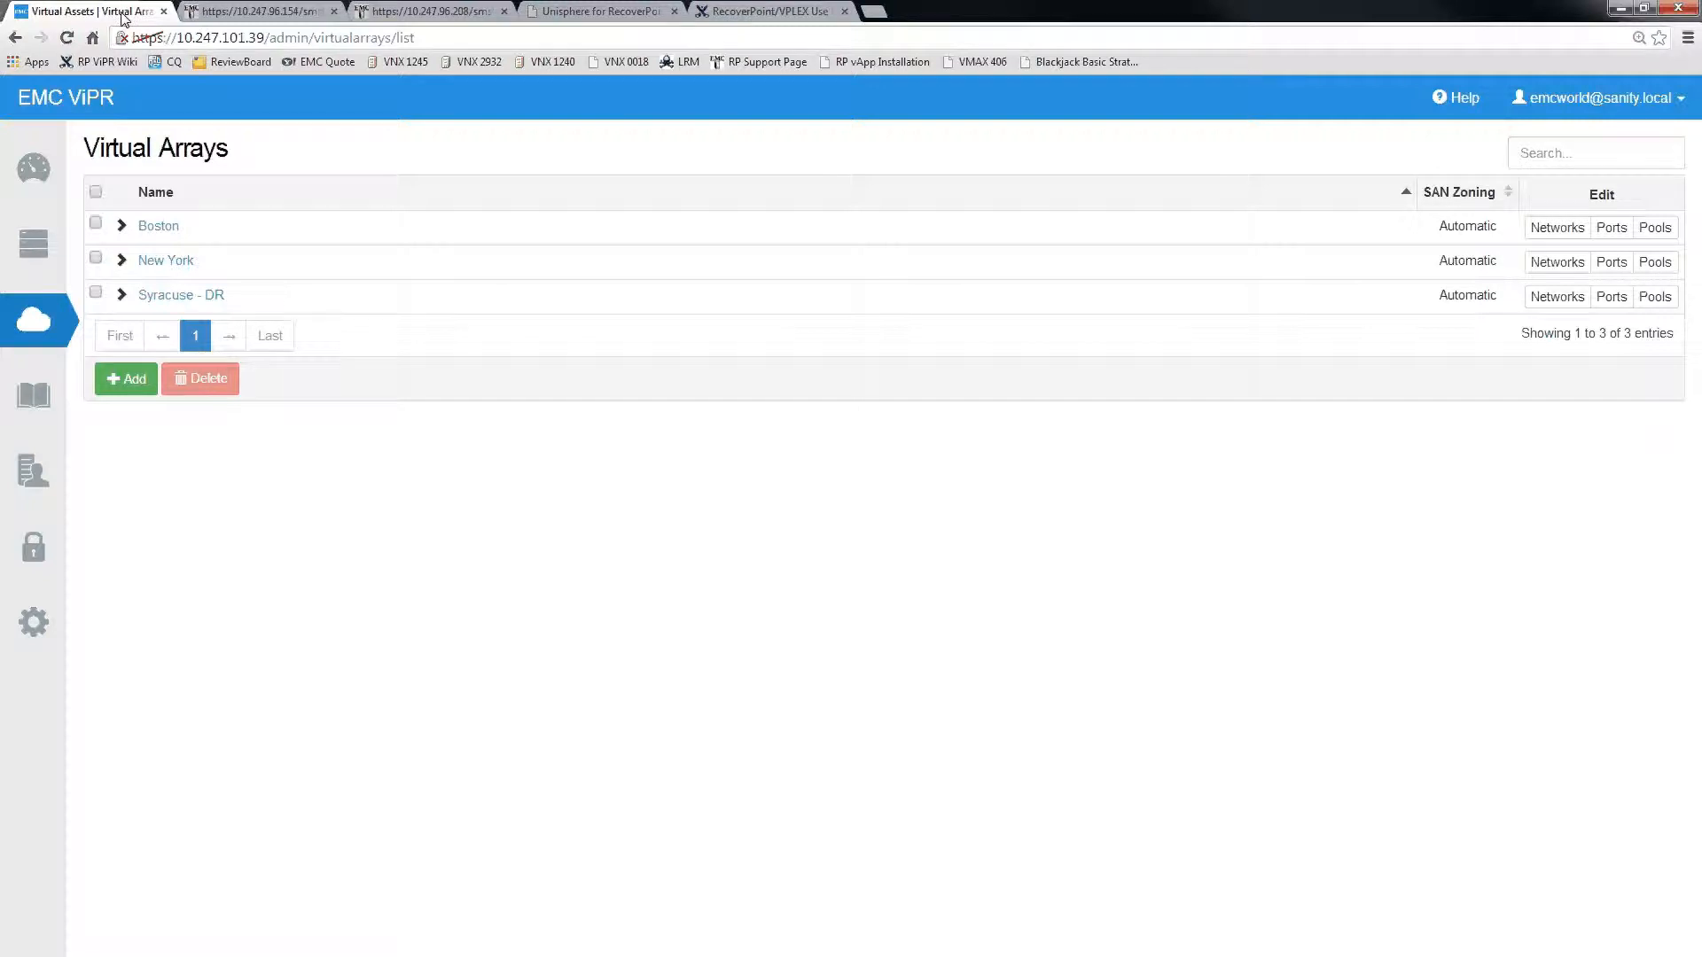
Start a new block virtual pool named "New York High-Availability Target Pool"
{"action": "left_click", "coordinate": [36, 323]}
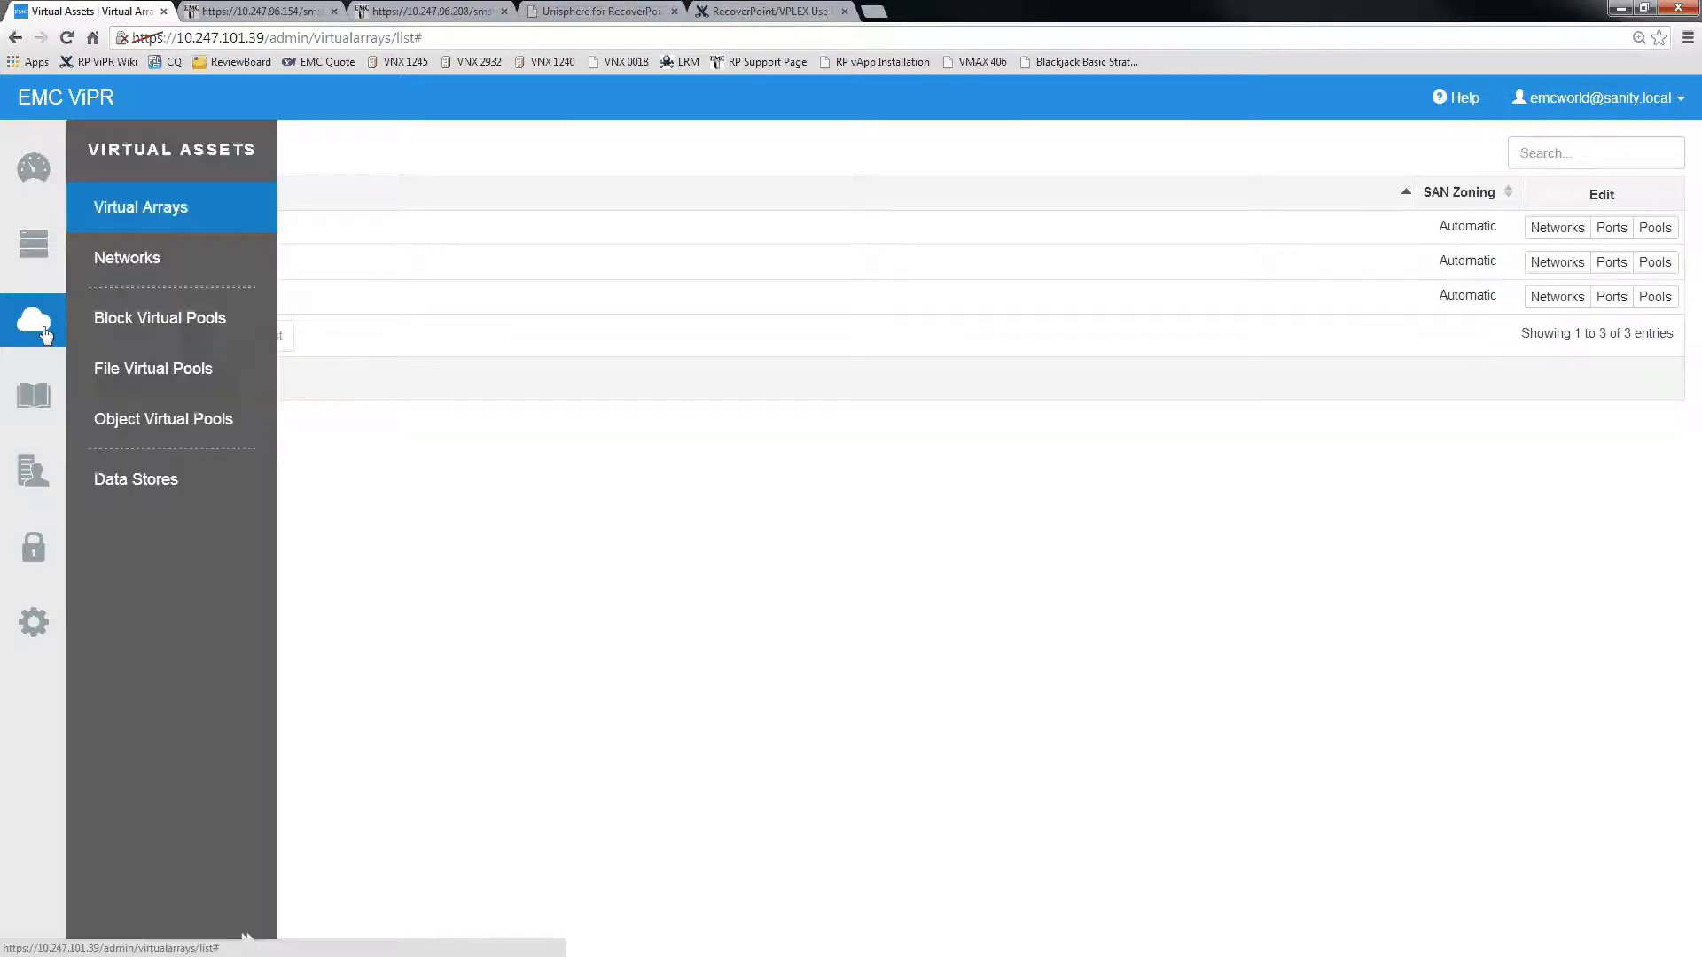
{"action": "left_click", "coordinate": [130, 333]}
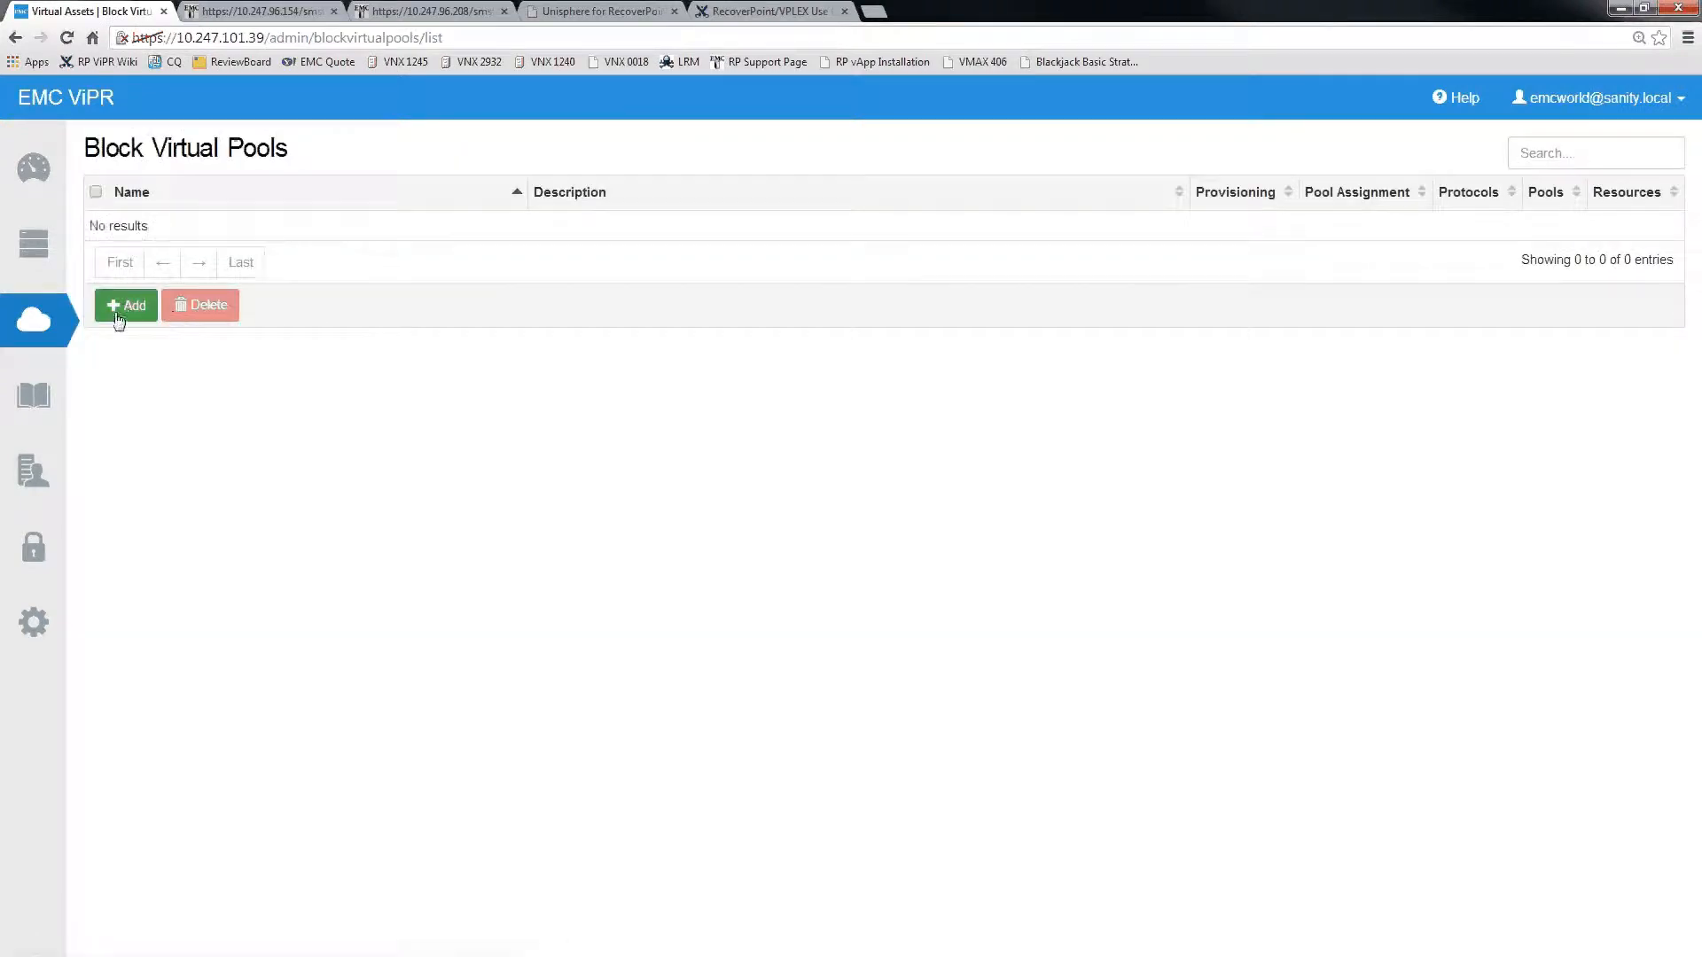
{"action": "left_click", "coordinate": [125, 307]}
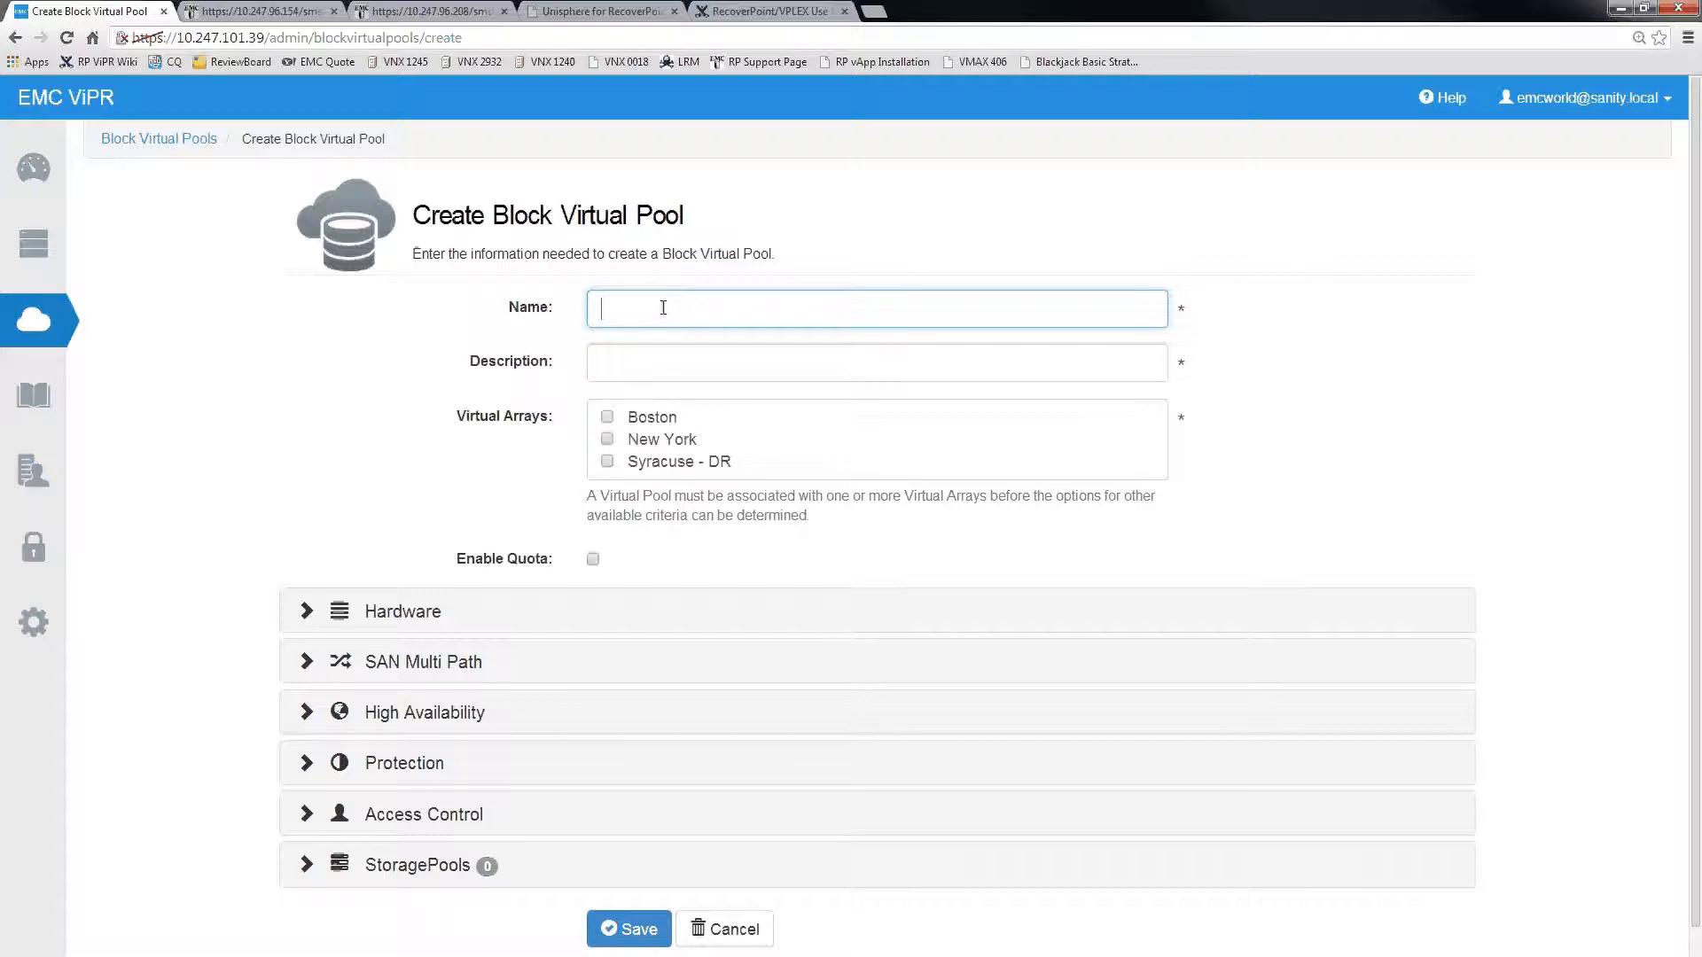
{"action": "type", "text": "New York High-Availability Target Poo"}
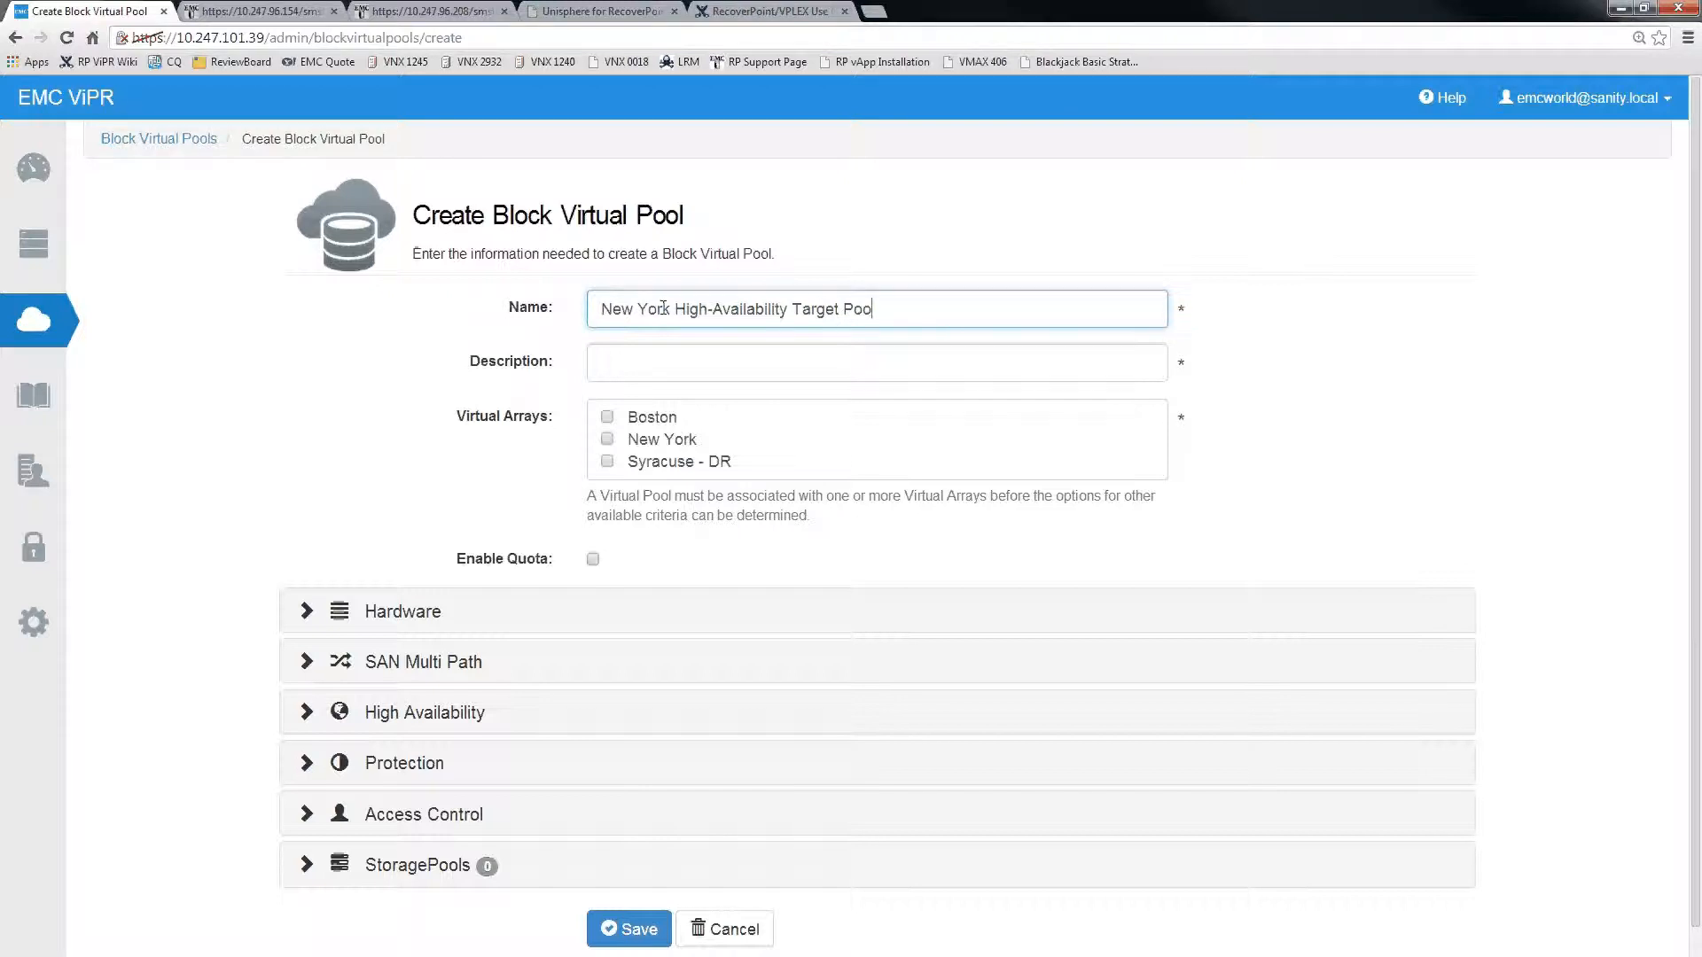
{"action": "type", "text": "l"}
Describe the pool as "Choose this pool as a target for high-availability virtual volumes", assign the New York virtual array and save it
{"action": "key", "text": "Tab"}
{"action": "type", "text": "Choose this po"}
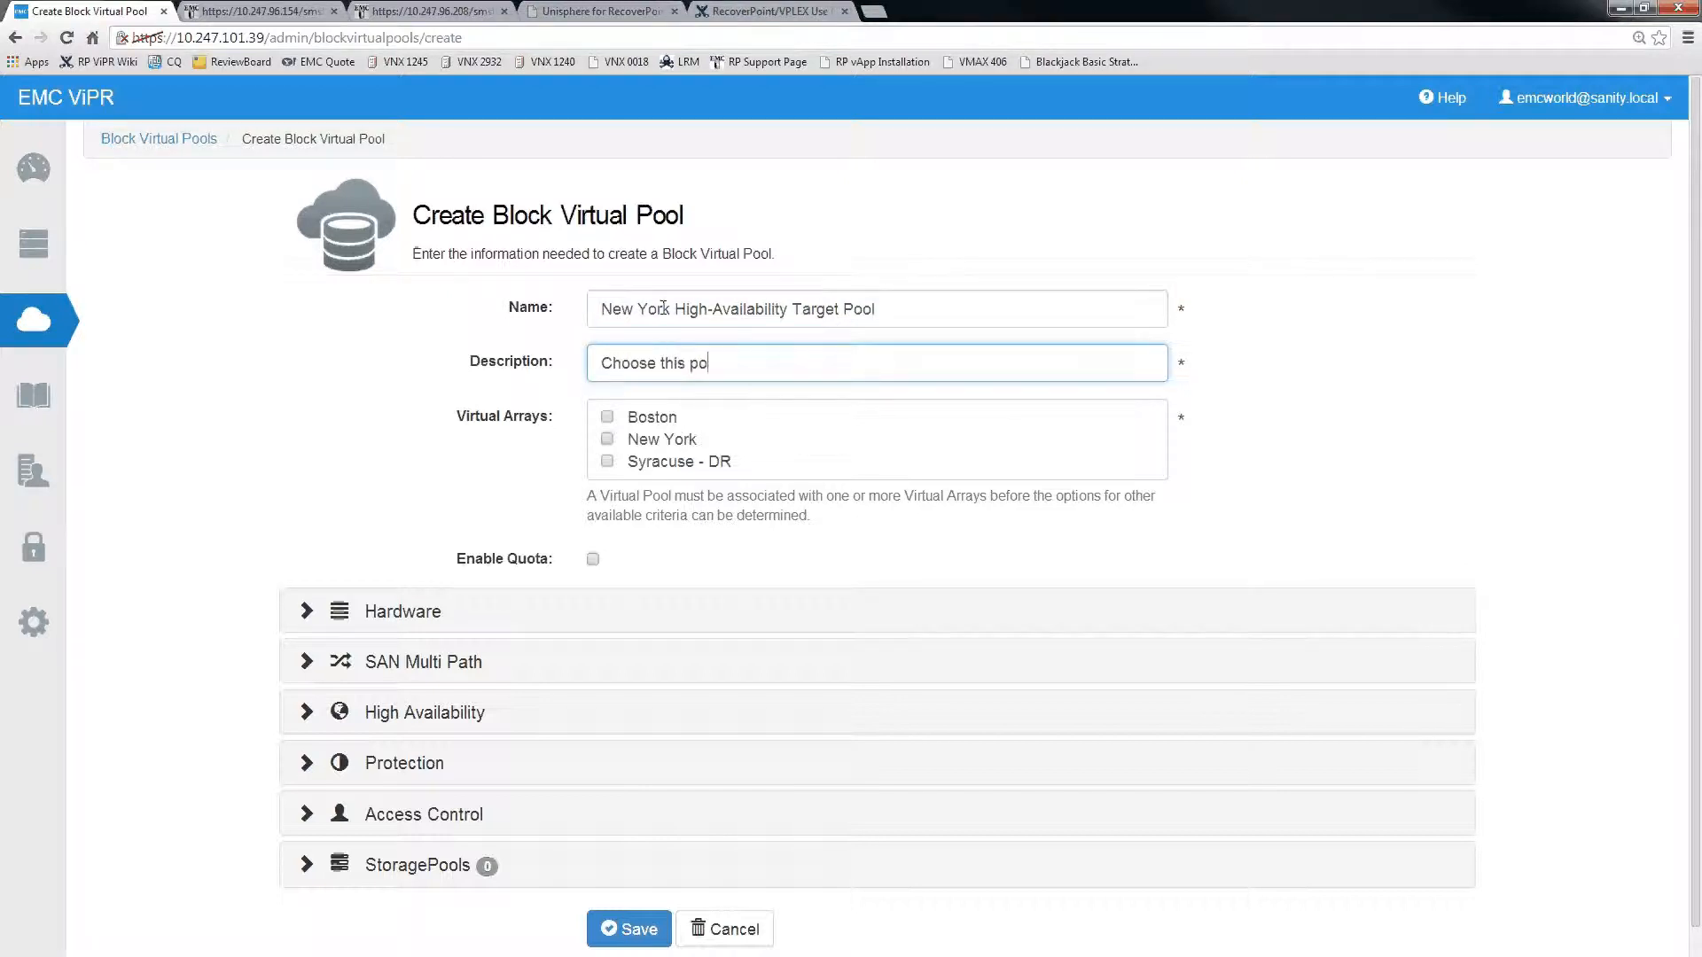
{"action": "type", "text": "ol as a target for high-availabili"}
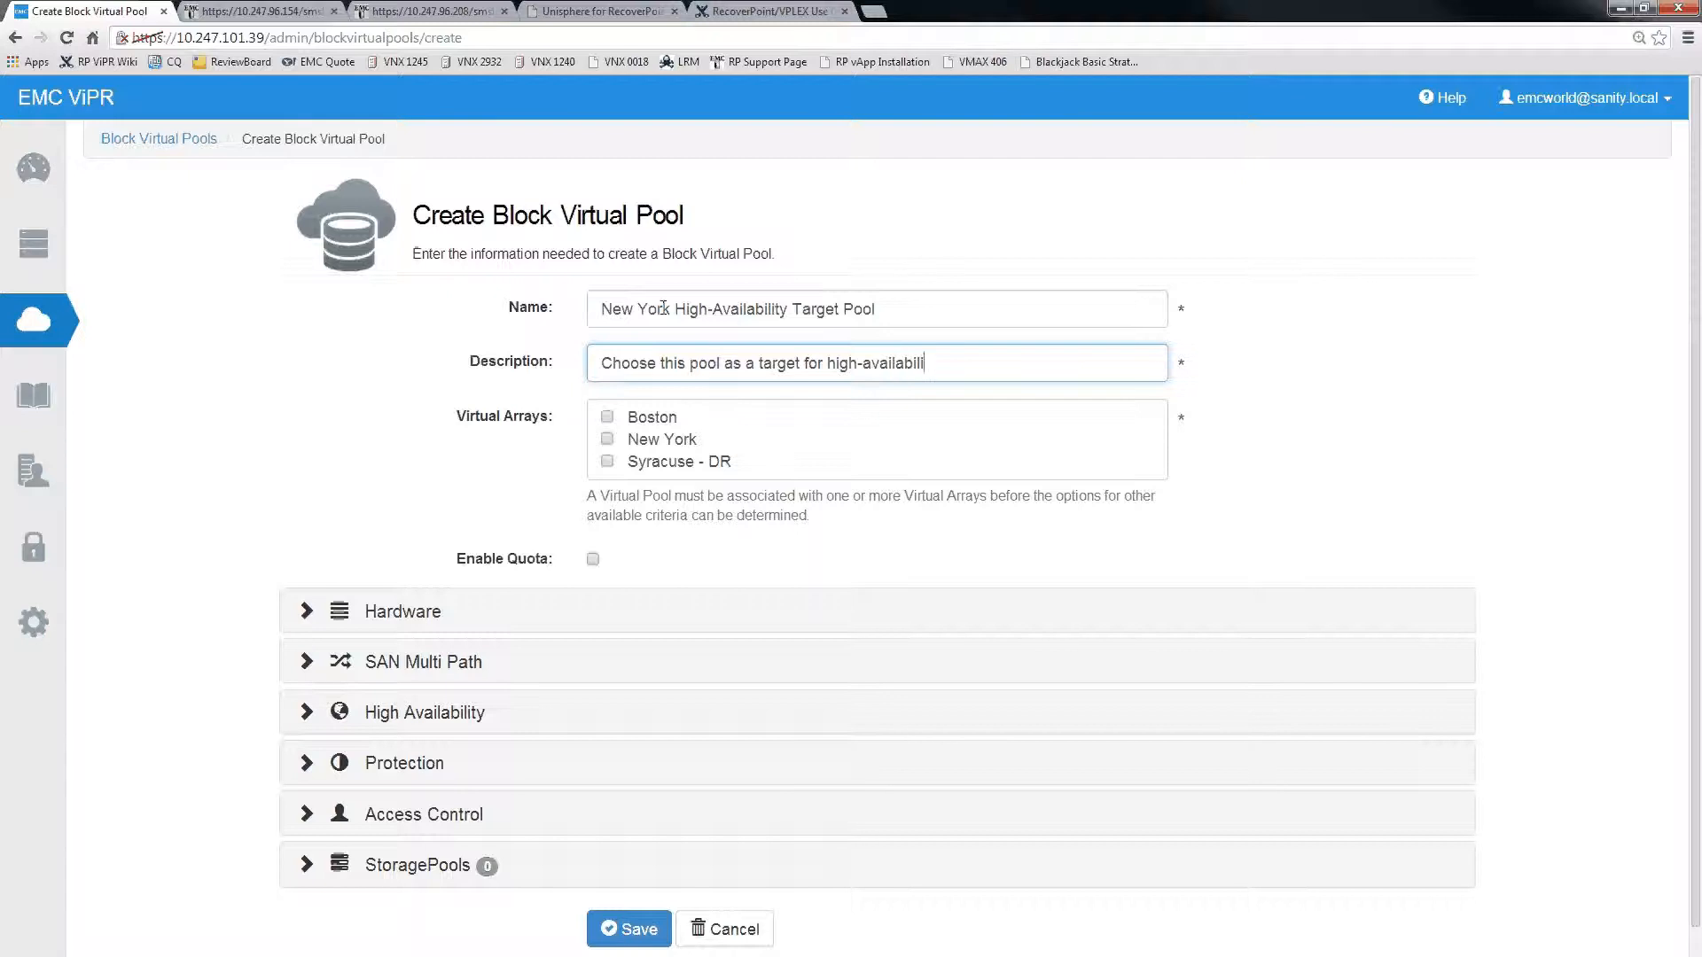
{"action": "type", "text": "ty virtual volumes"}
{"action": "left_click", "coordinate": [606, 440]}
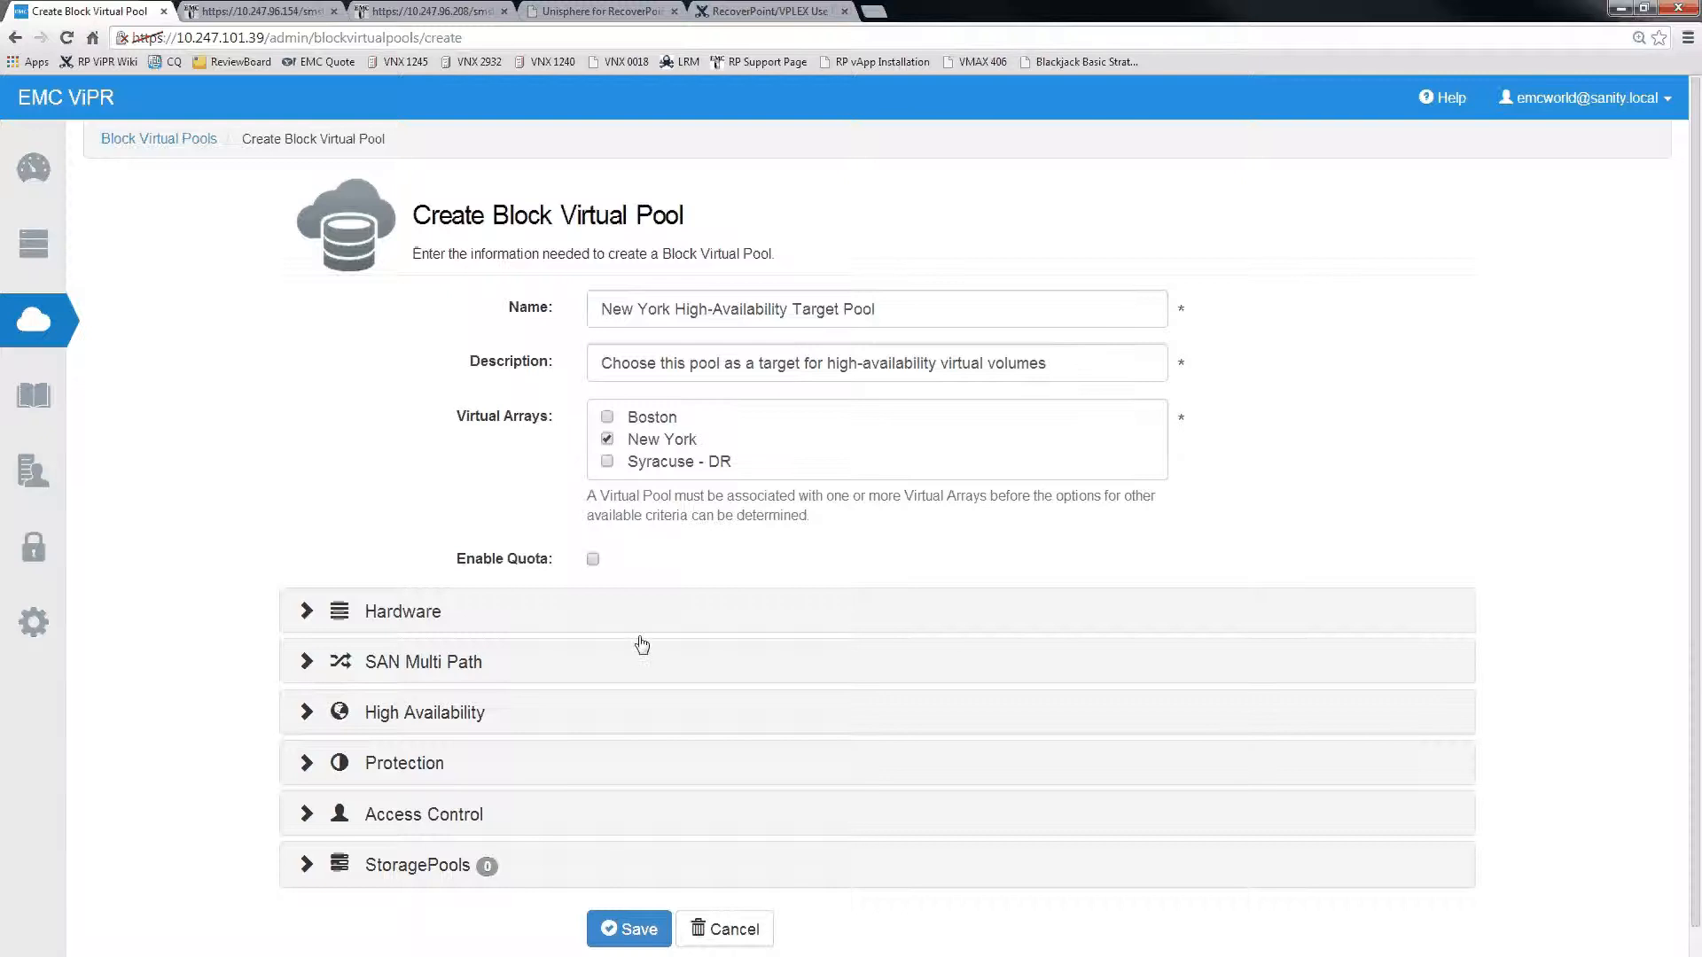
{"action": "left_click", "coordinate": [635, 930]}
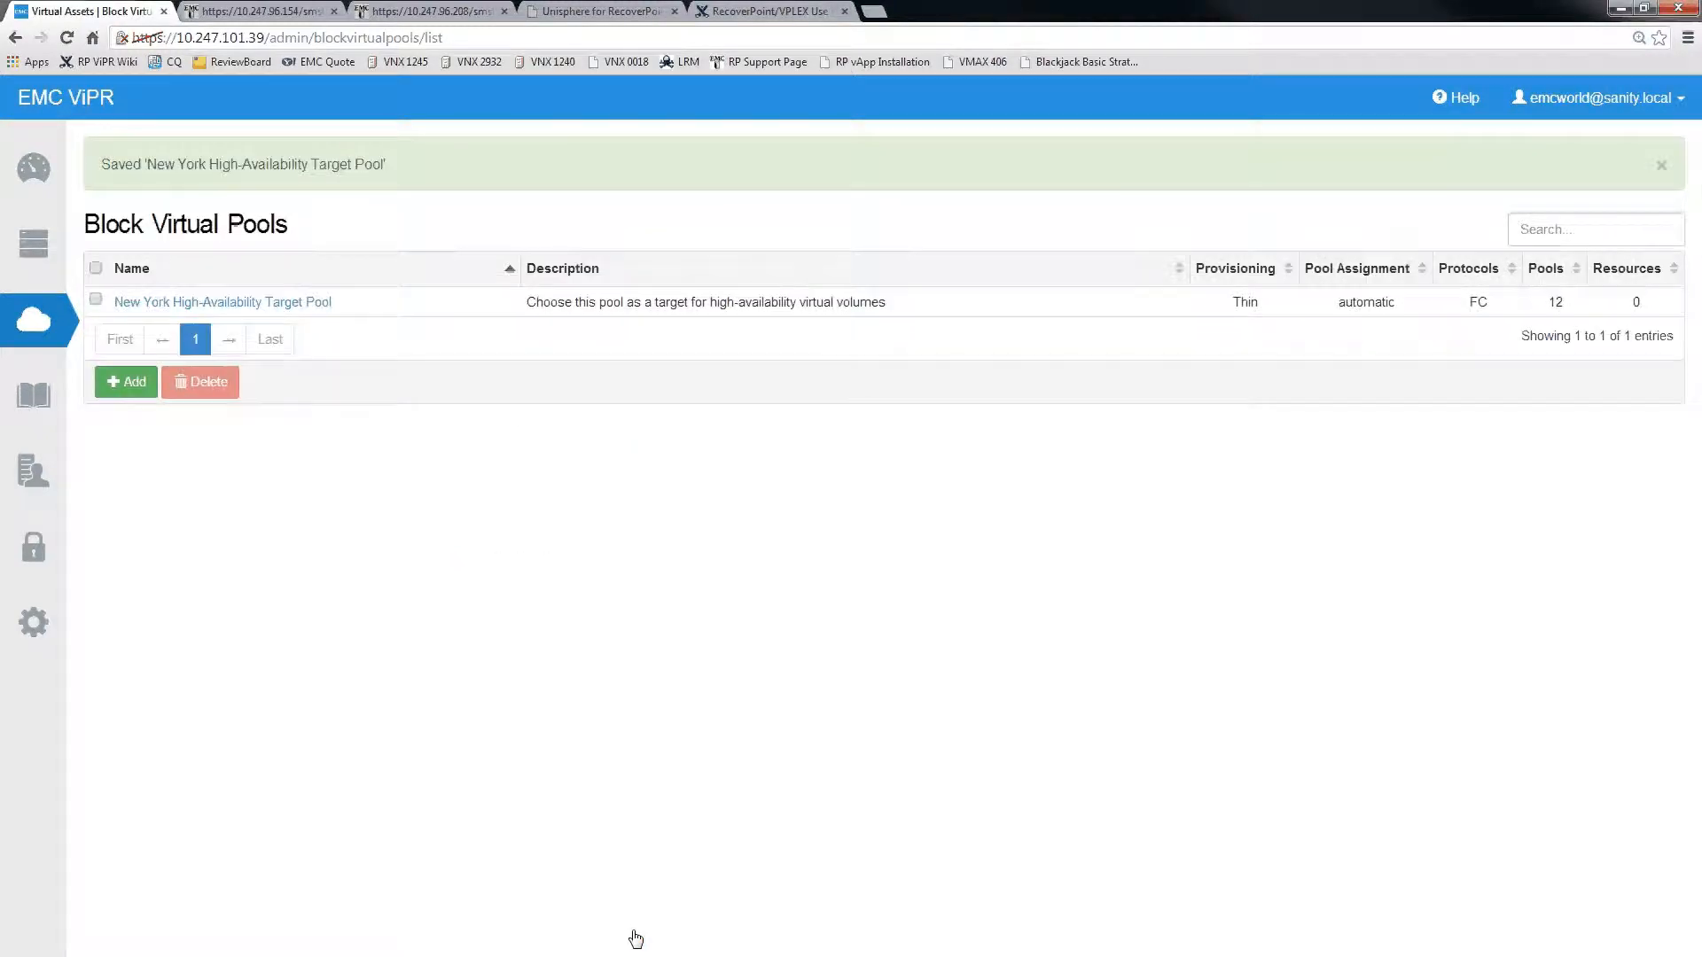
Start a new block virtual pool named "Syracuse DR Target Pool" with the description "Choose this pool as a target for remote protection to the DR Datacenter"
{"action": "left_click", "coordinate": [125, 385]}
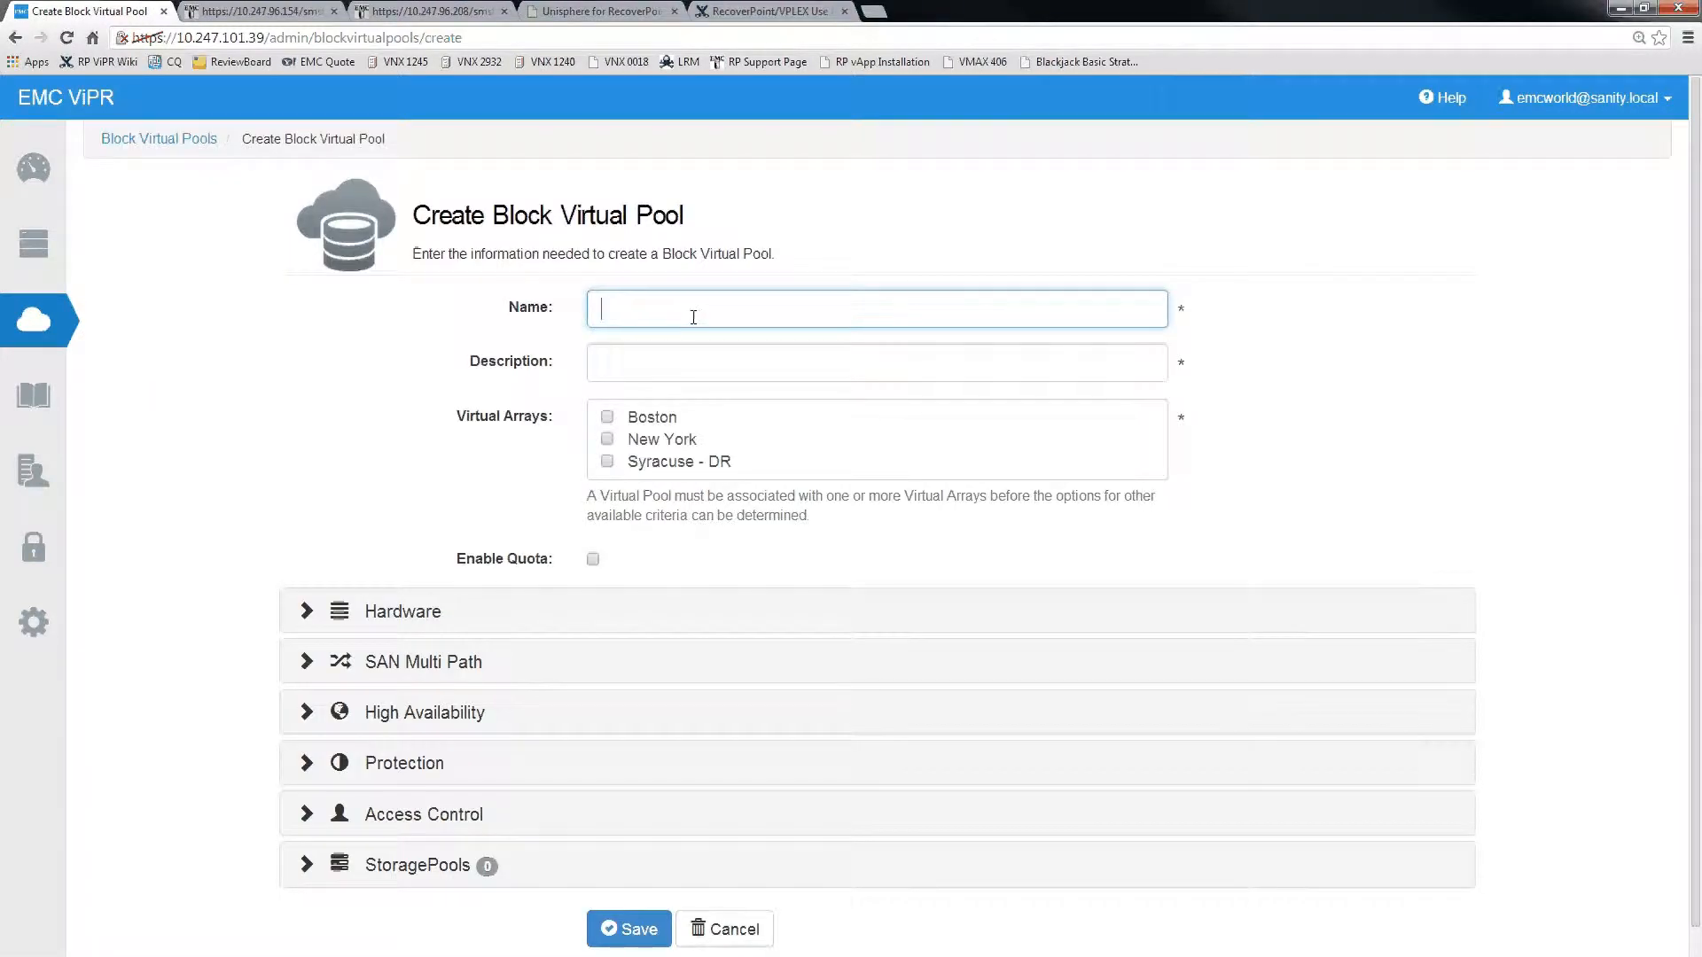
{"action": "type", "text": "Syracuse DR Target Pool"}
{"action": "key", "text": "Tab"}
{"action": "type", "text": "Choo"}
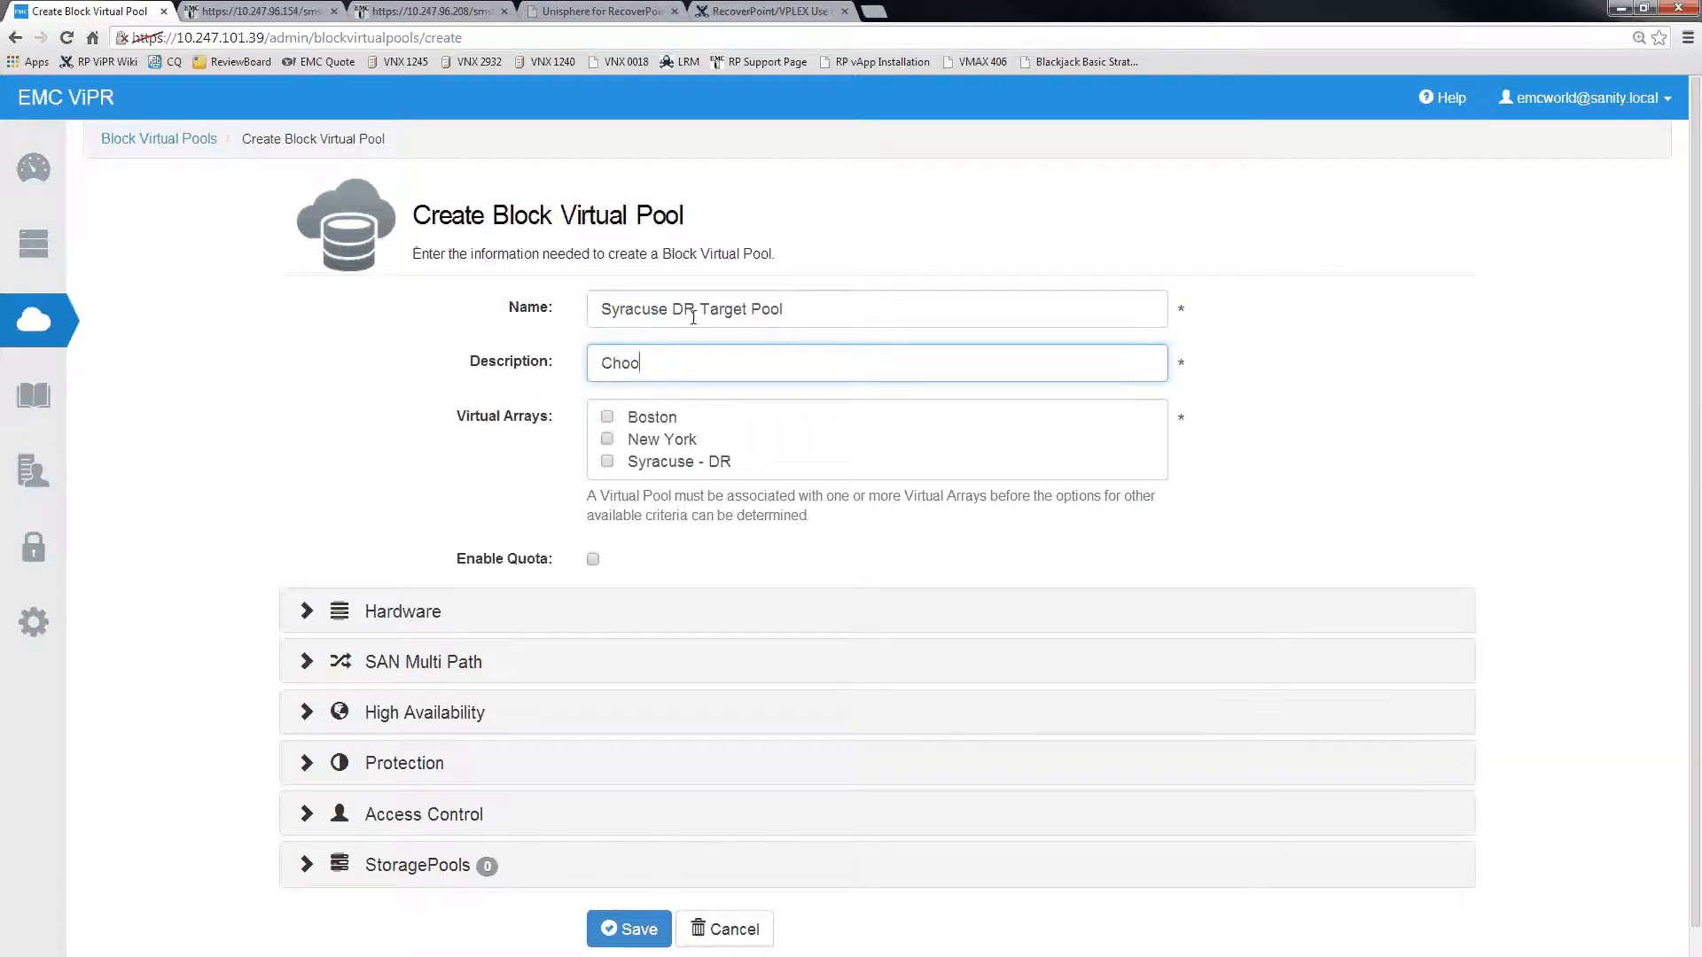
{"action": "type", "text": "se this pool as a target "}
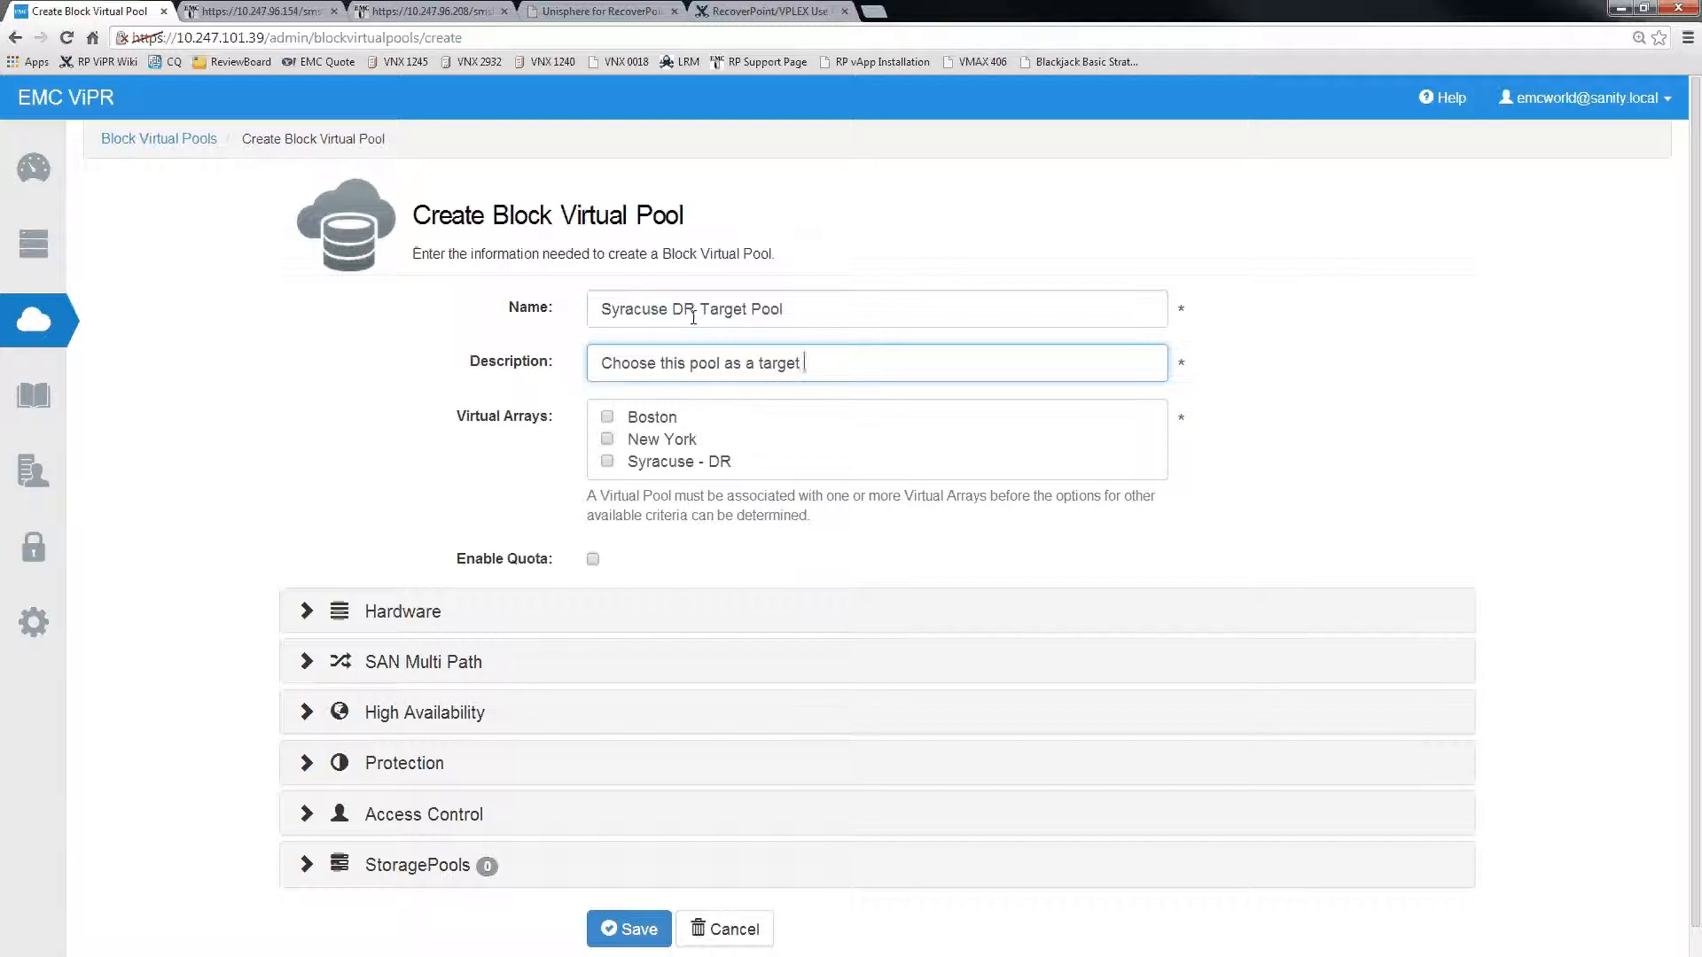
{"action": "type", "text": "for remote protection to the "}
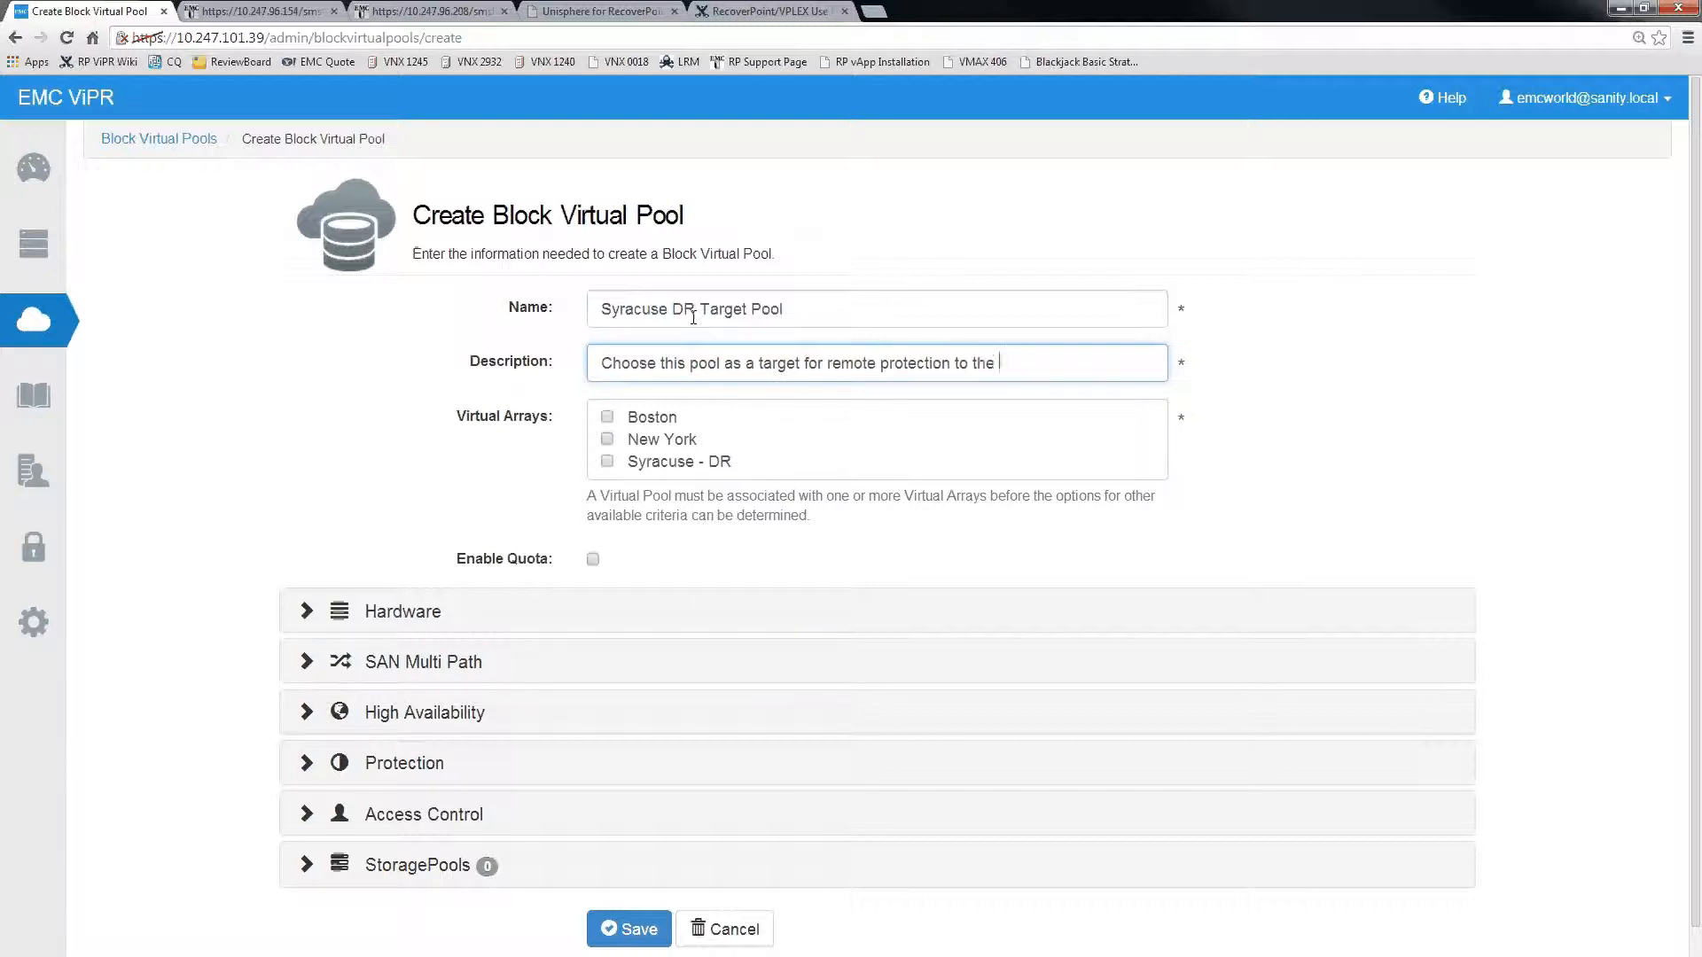
{"action": "type", "text": "DR Datacenter"}
Assign the Syracuse - DR virtual array to the new pool and set its High Availability to VPLEX Local
{"action": "left_click", "coordinate": [608, 463]}
{"action": "left_click", "coordinate": [623, 711]}
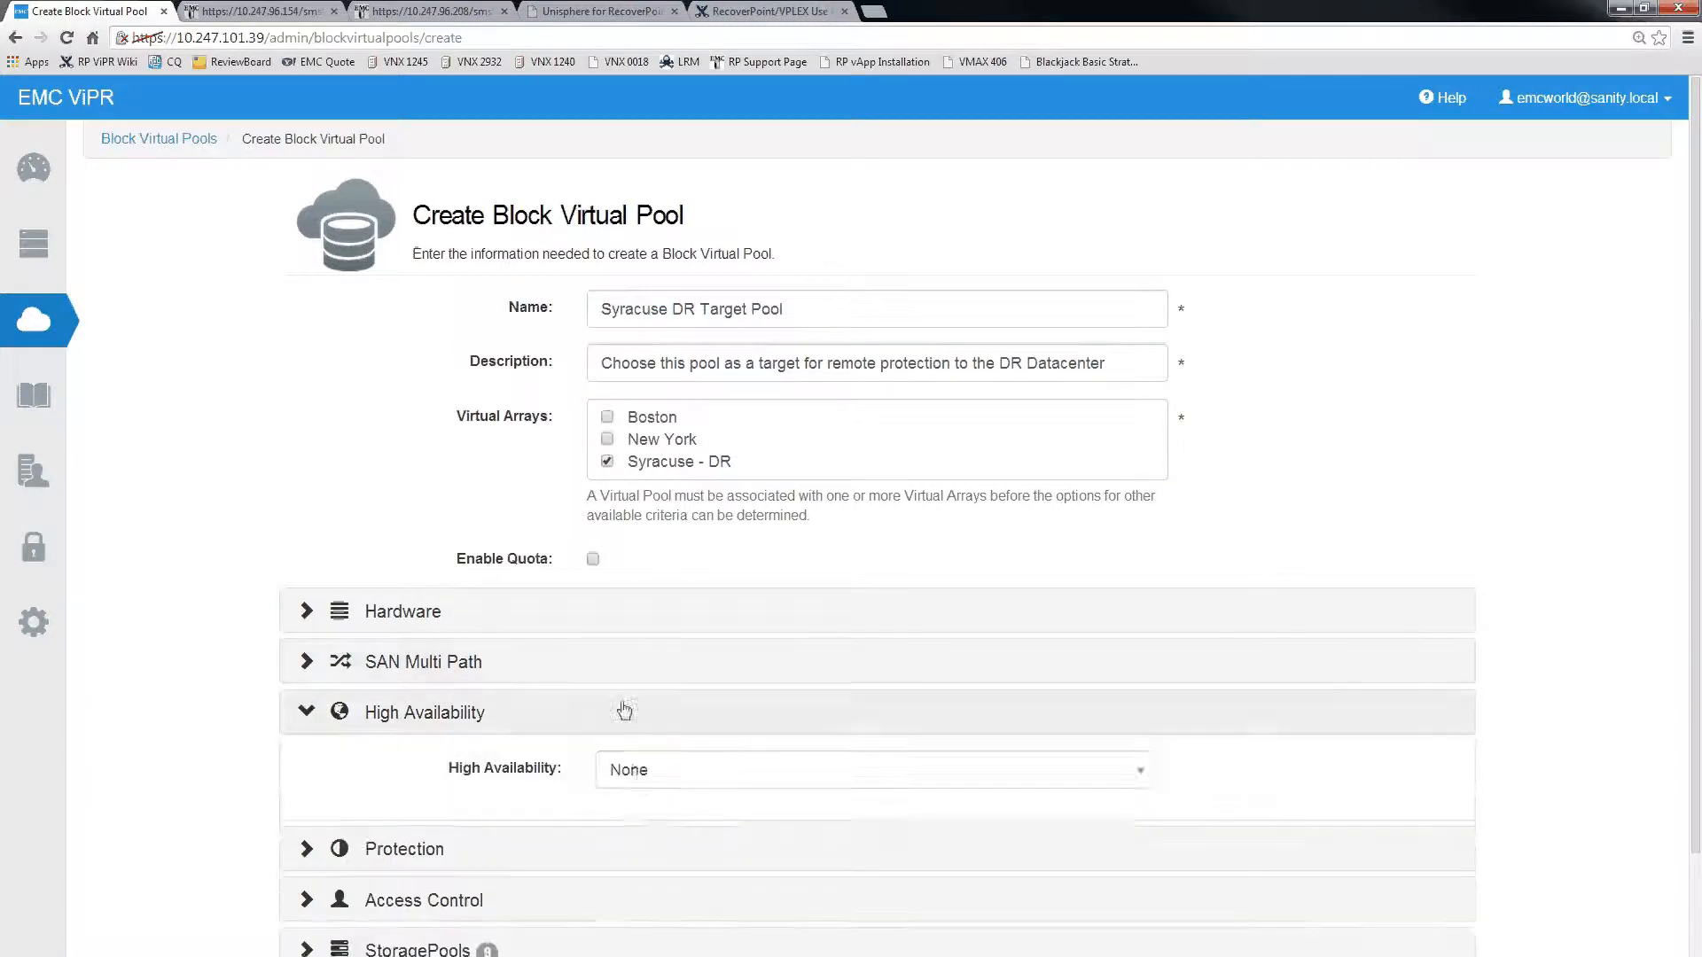
{"action": "left_click", "coordinate": [634, 773]}
{"action": "left_click", "coordinate": [640, 829]}
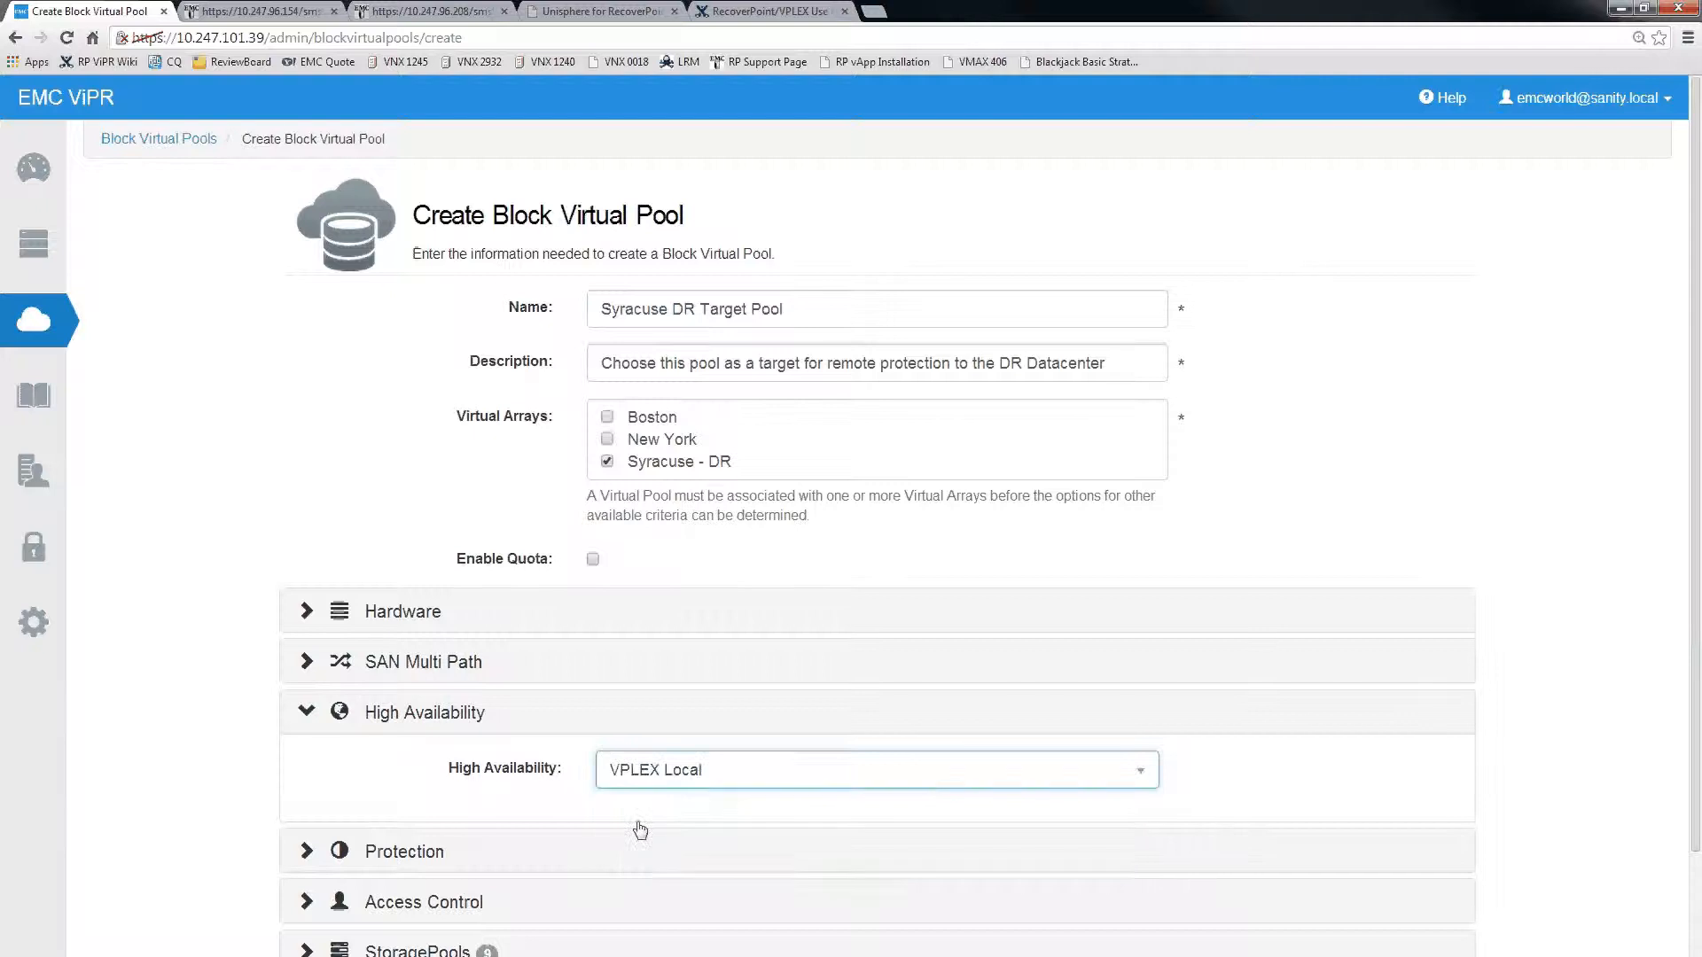
{"action": "left_click", "coordinate": [649, 716]}
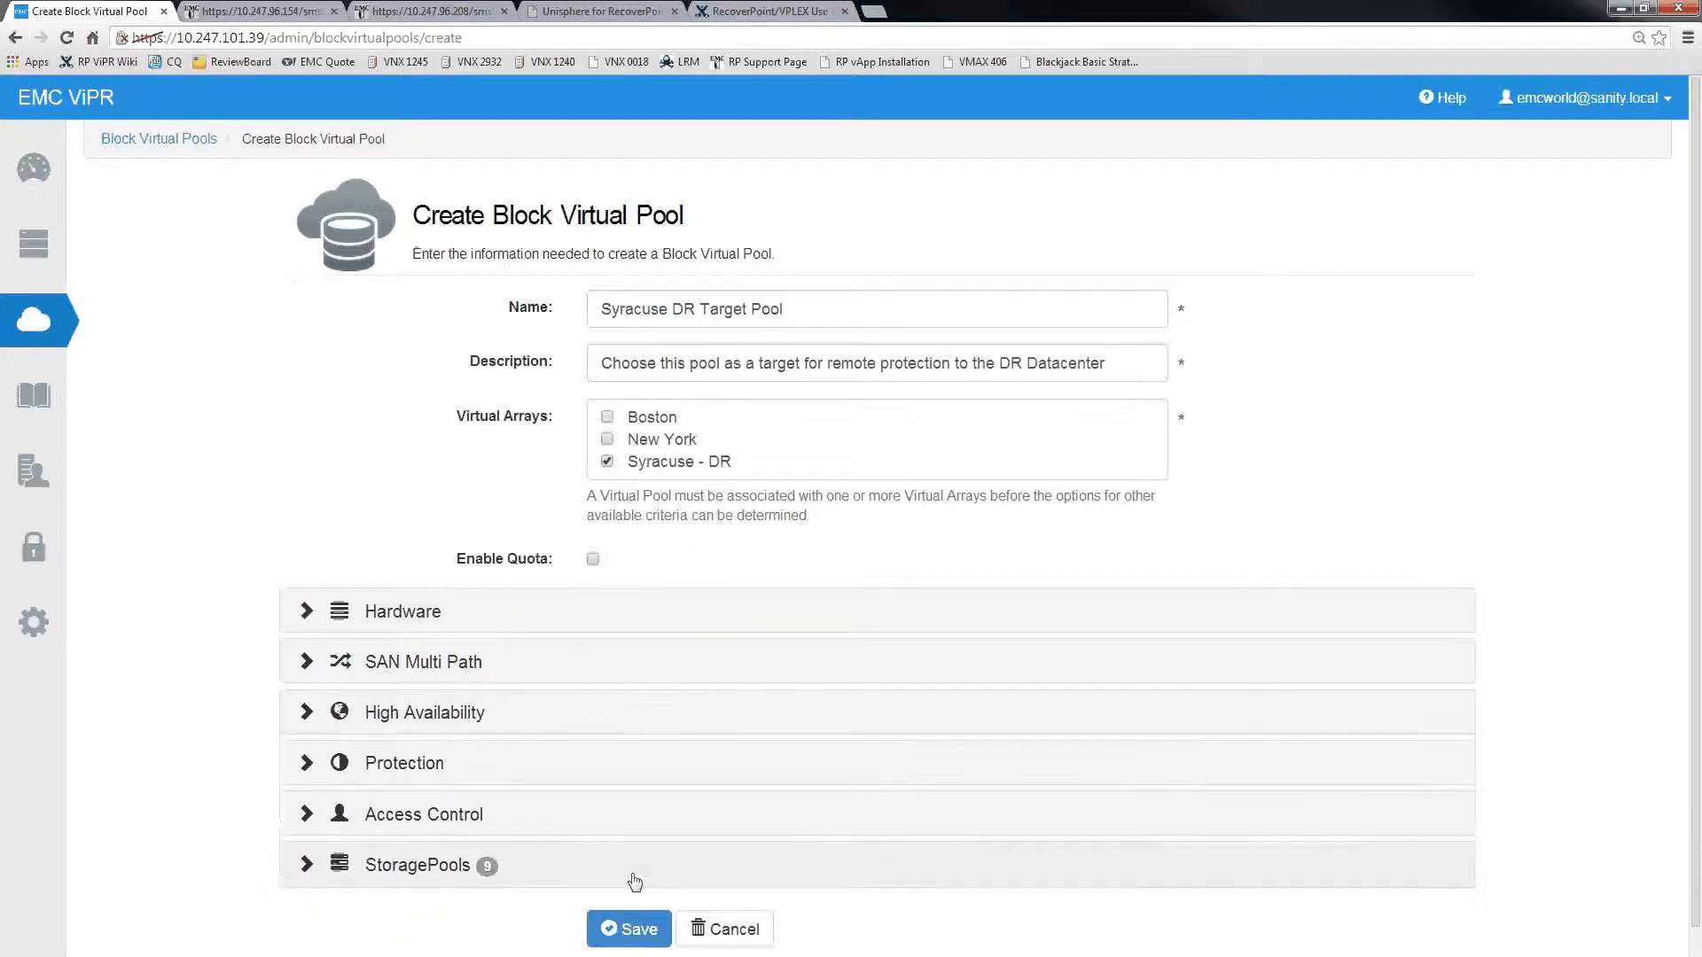
Save the Syracuse DR Target Pool and start a new block virtual pool named "High-Availability Block with Protection"
{"action": "left_click", "coordinate": [631, 931]}
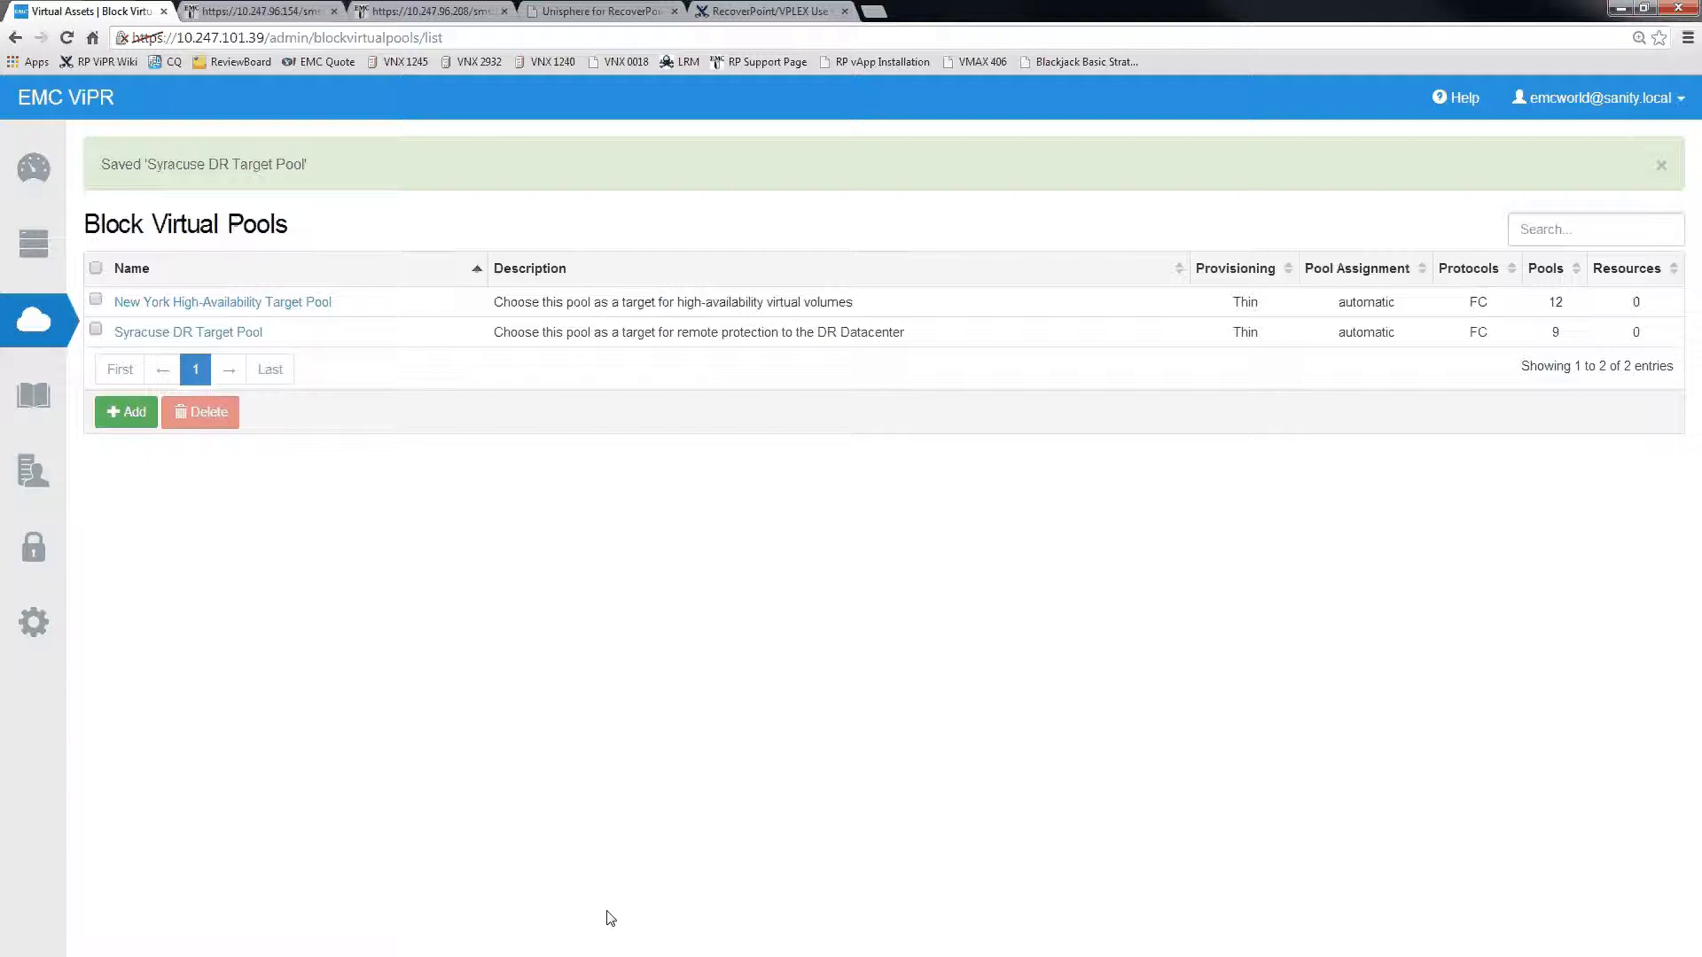
{"action": "left_click", "coordinate": [142, 422]}
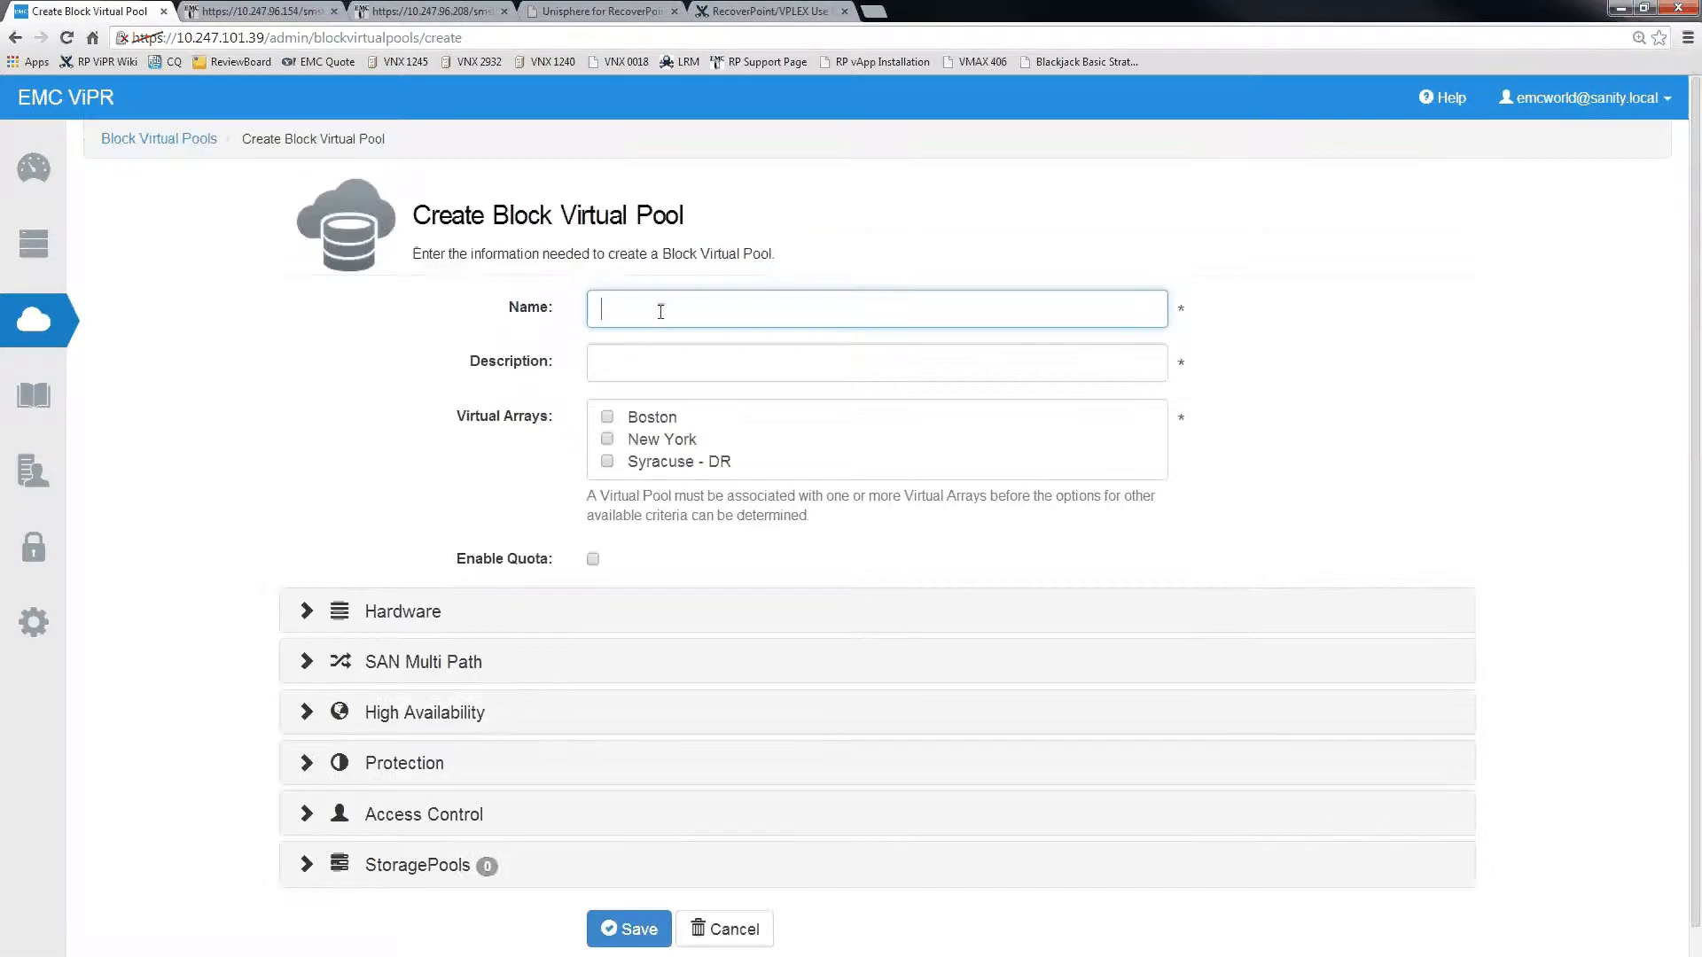
{"action": "type", "text": "High-Avail"}
{"action": "type", "text": "ability Block with Protection"}
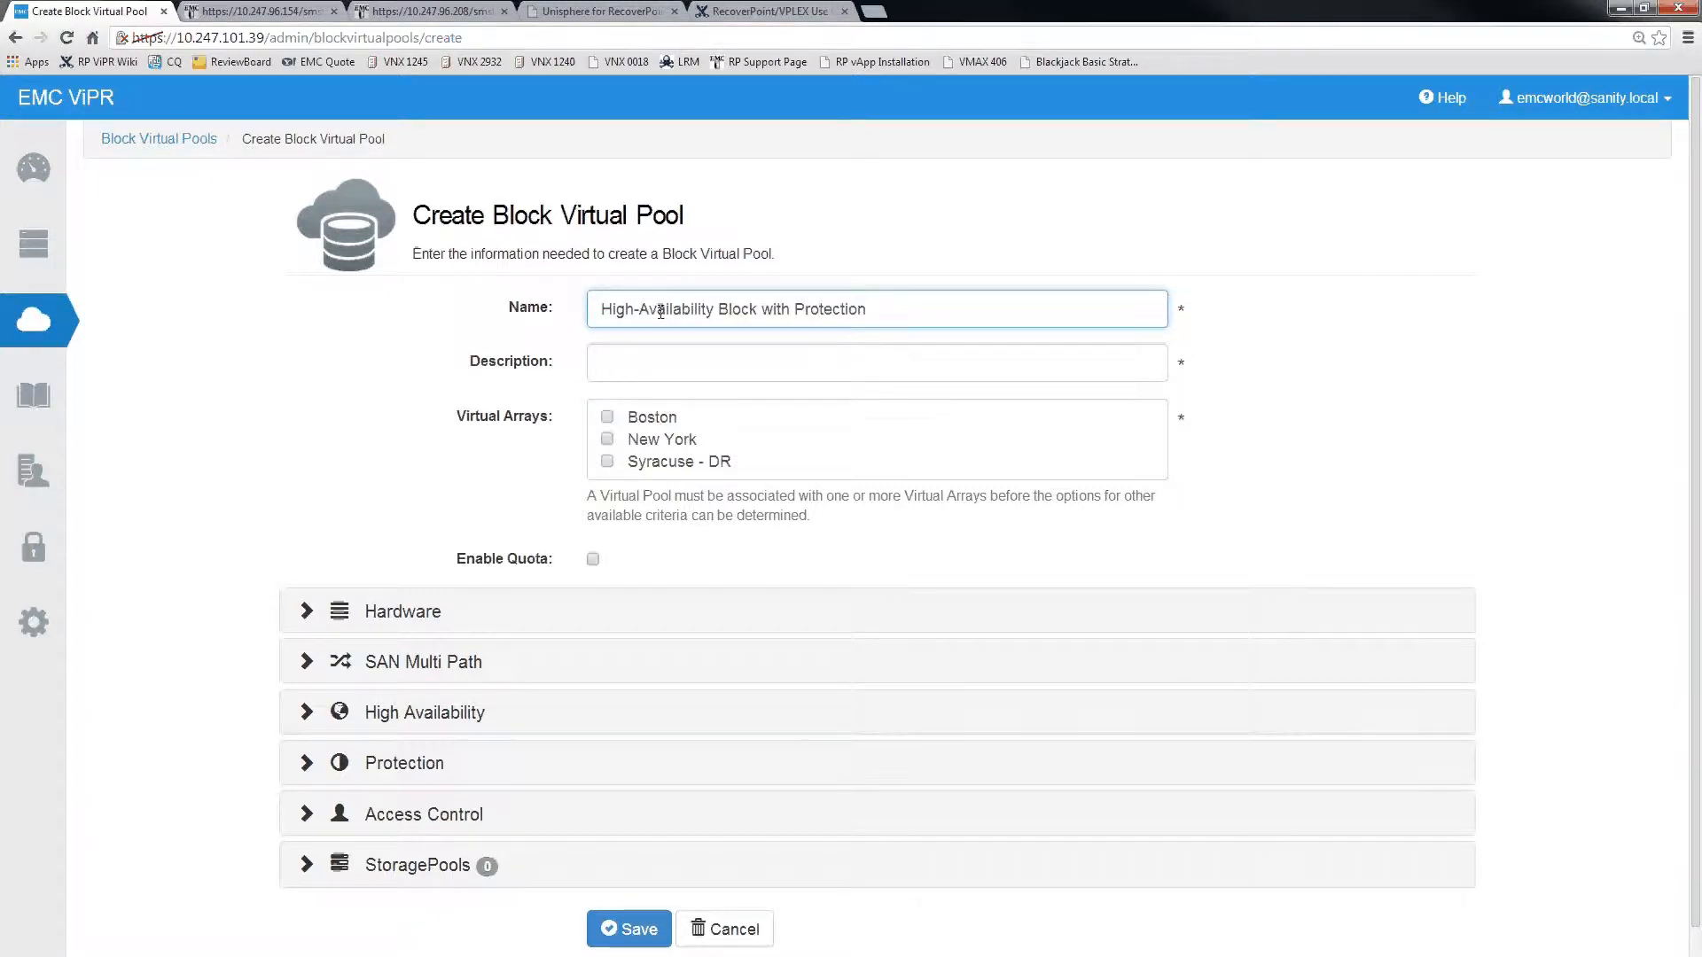
Describe the pool as "Provision from this pool for high-availability virtual volumes with remote protection to the DR Datacenter"
{"action": "key", "text": "Tab"}
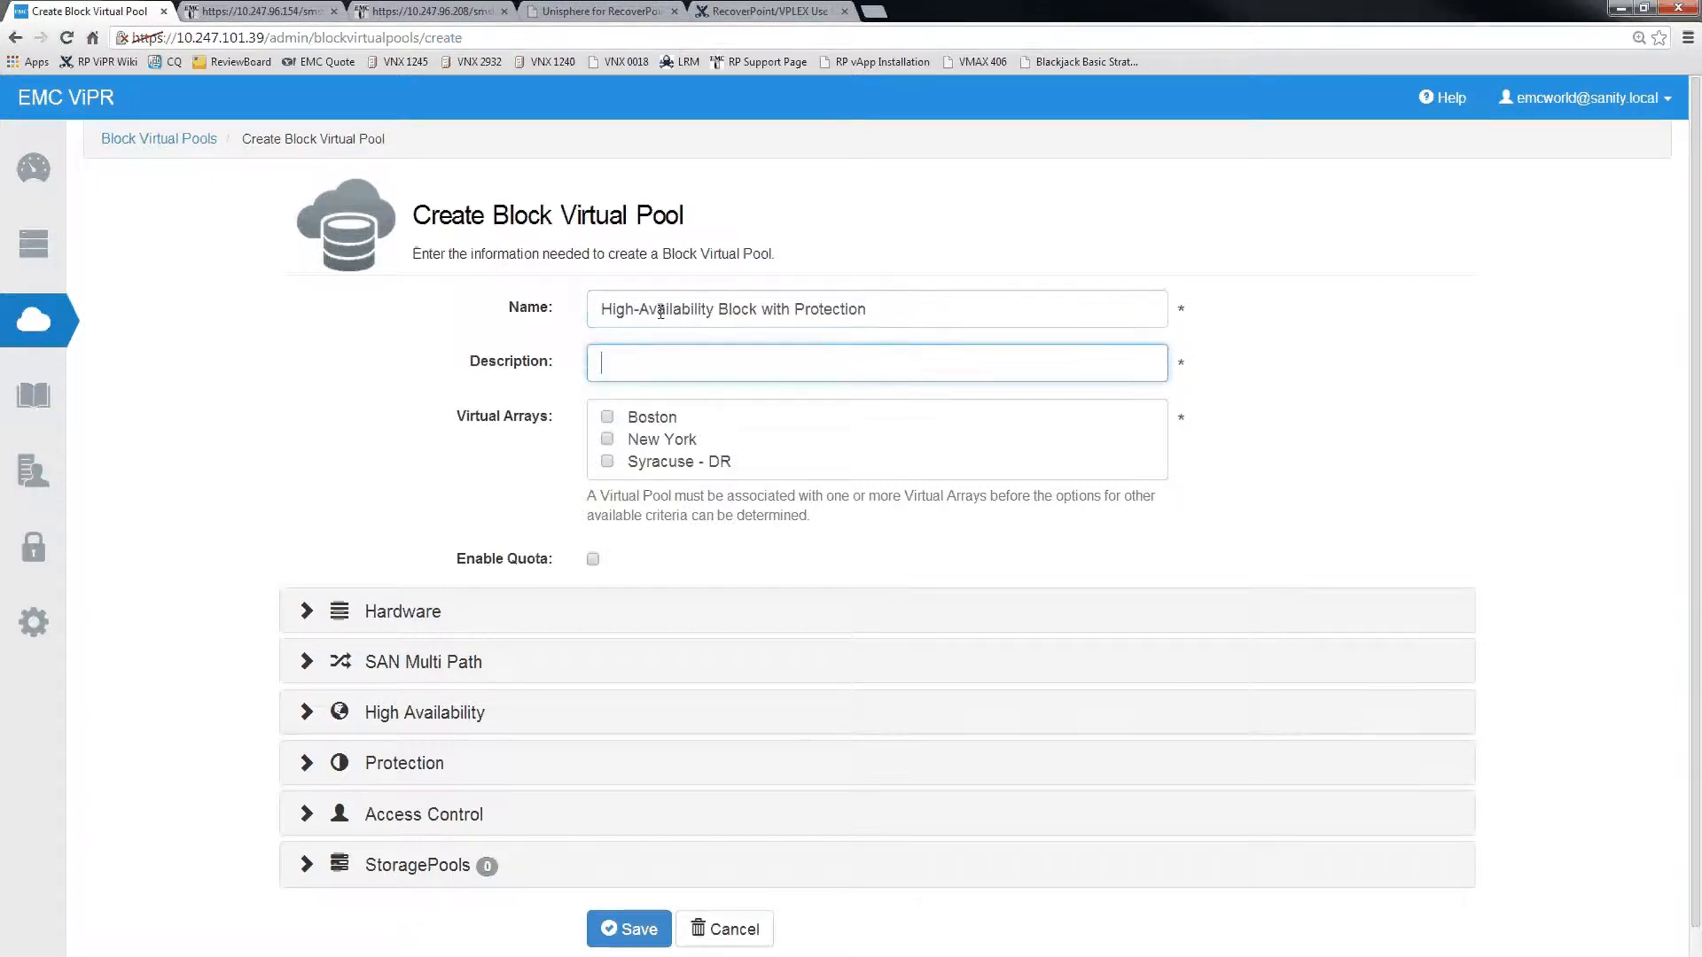
{"action": "type", "text": "Provision from this pool for high-availa"}
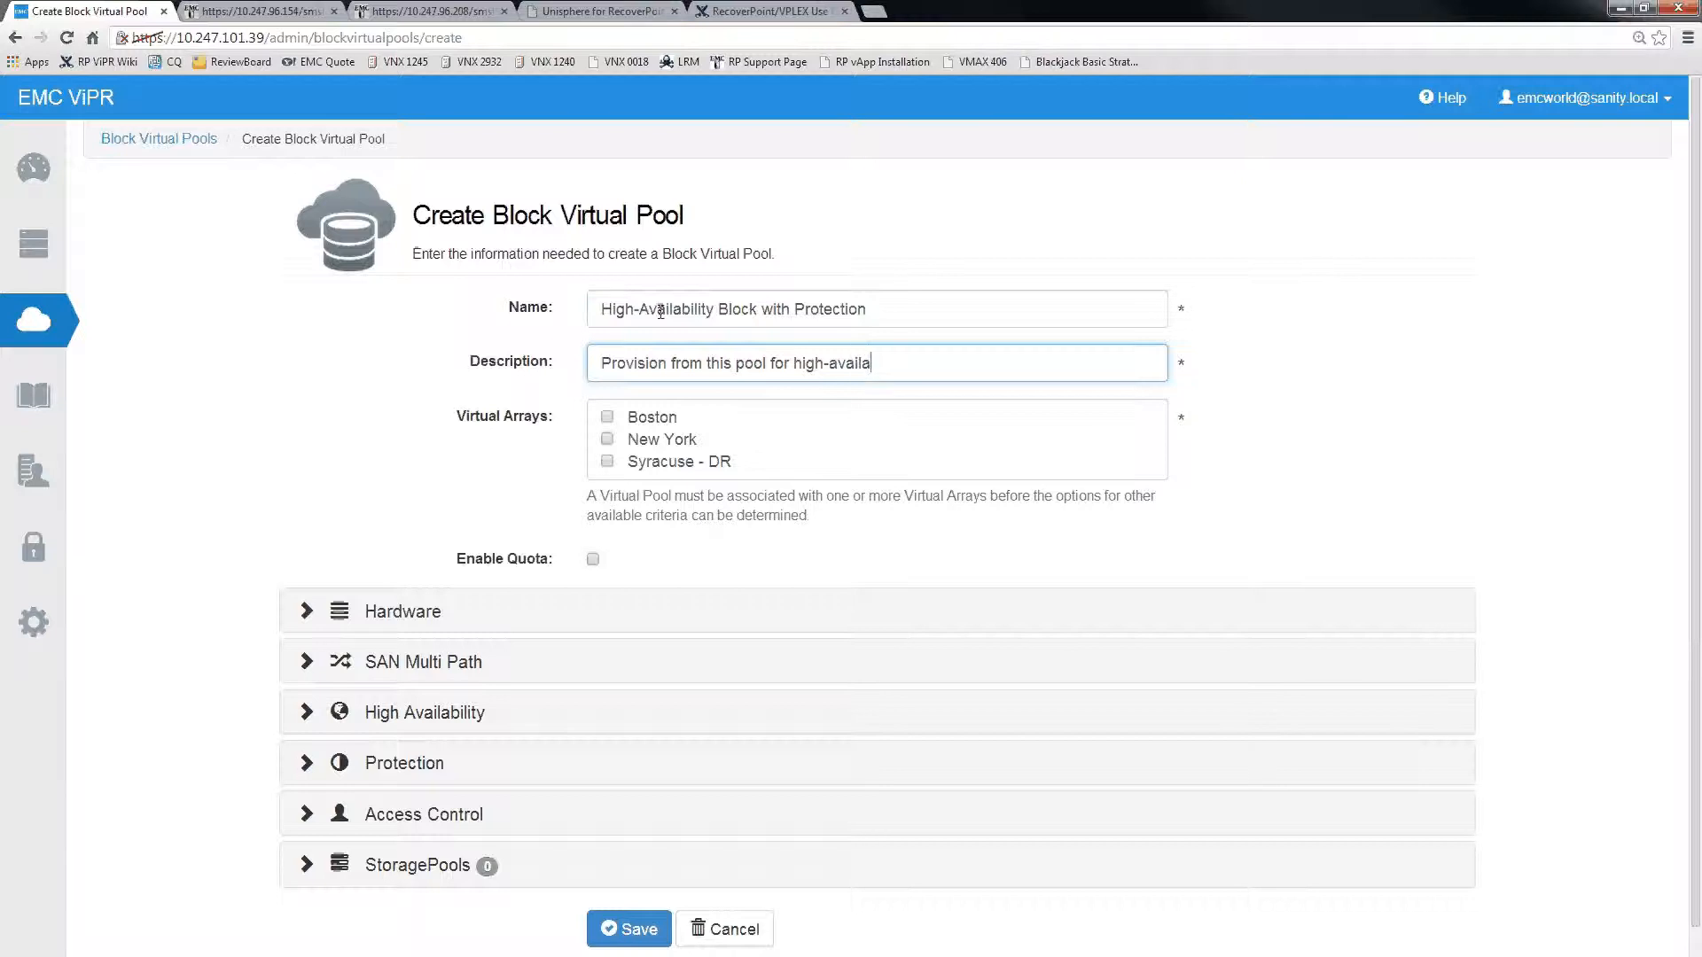
{"action": "type", "text": "bility virtual volumes with "}
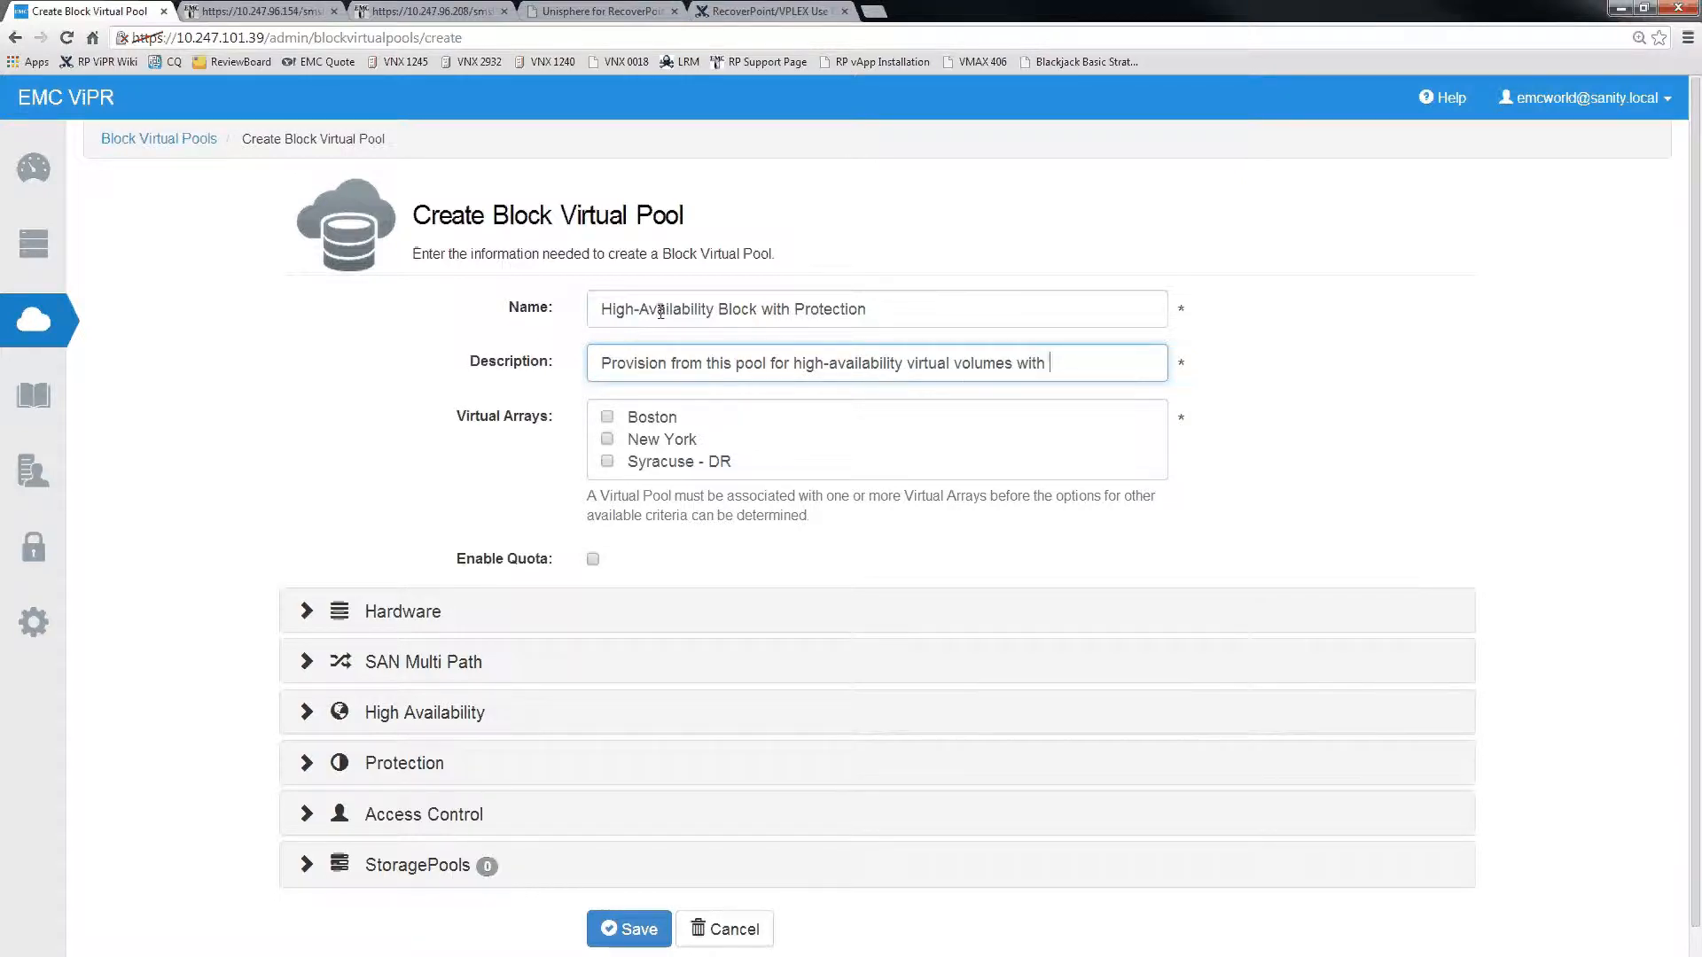
{"action": "type", "text": "remote protection to"}
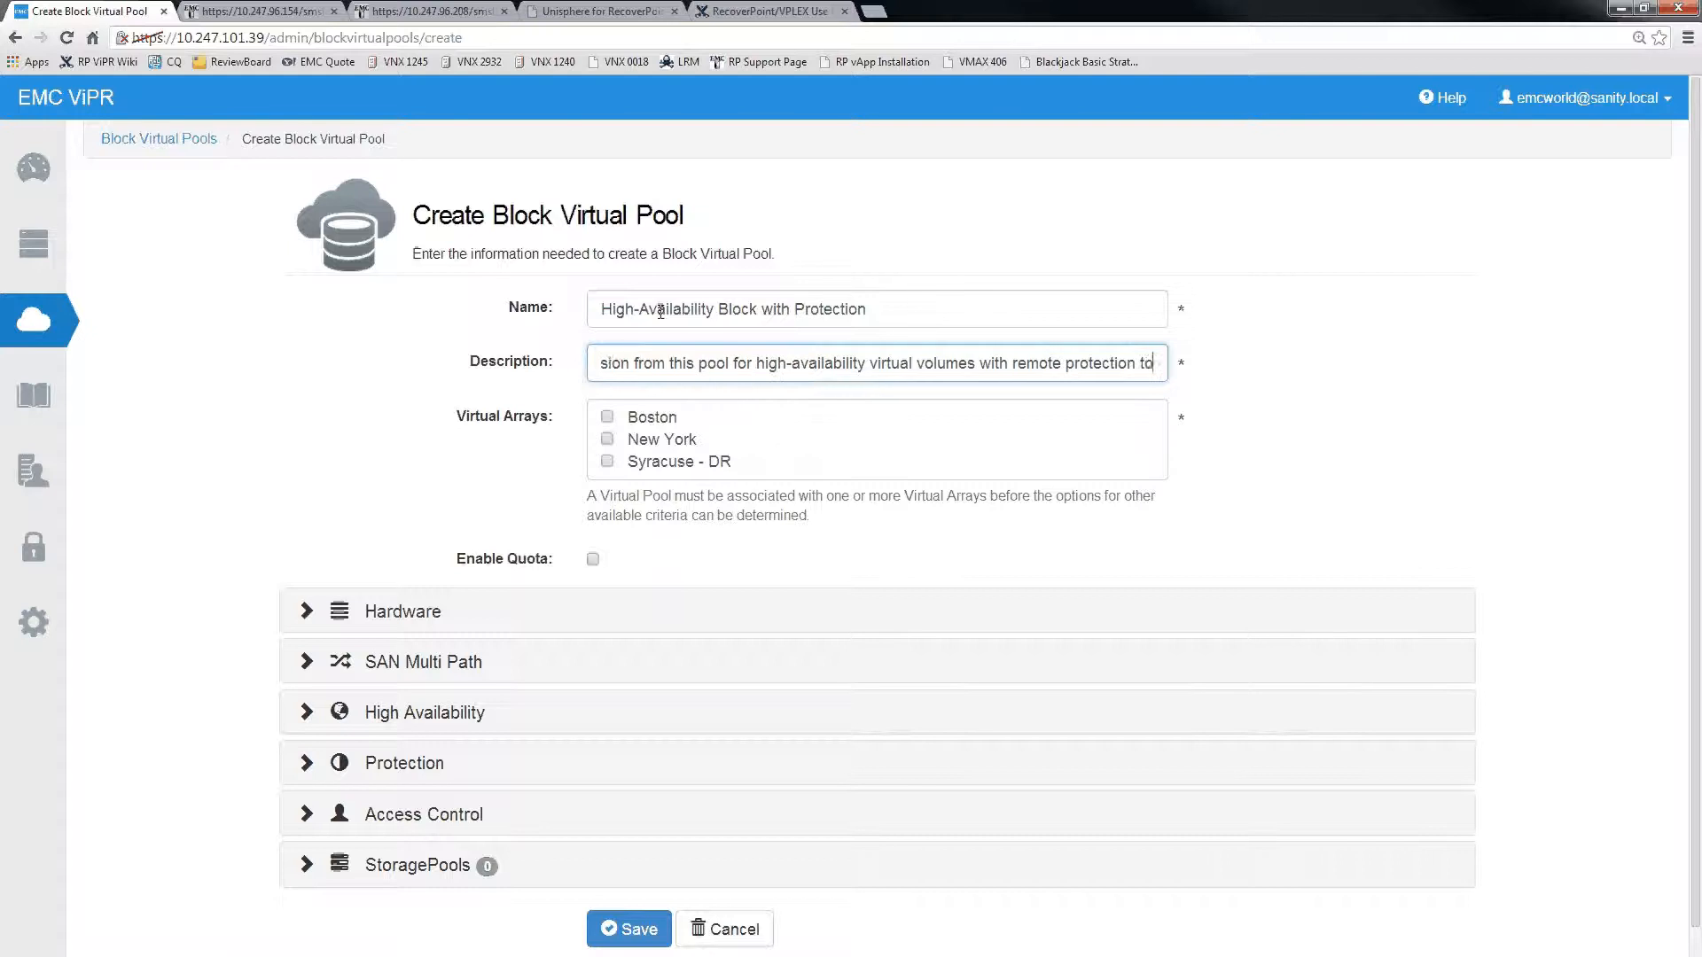
{"action": "type", "text": " the DR Datac"}
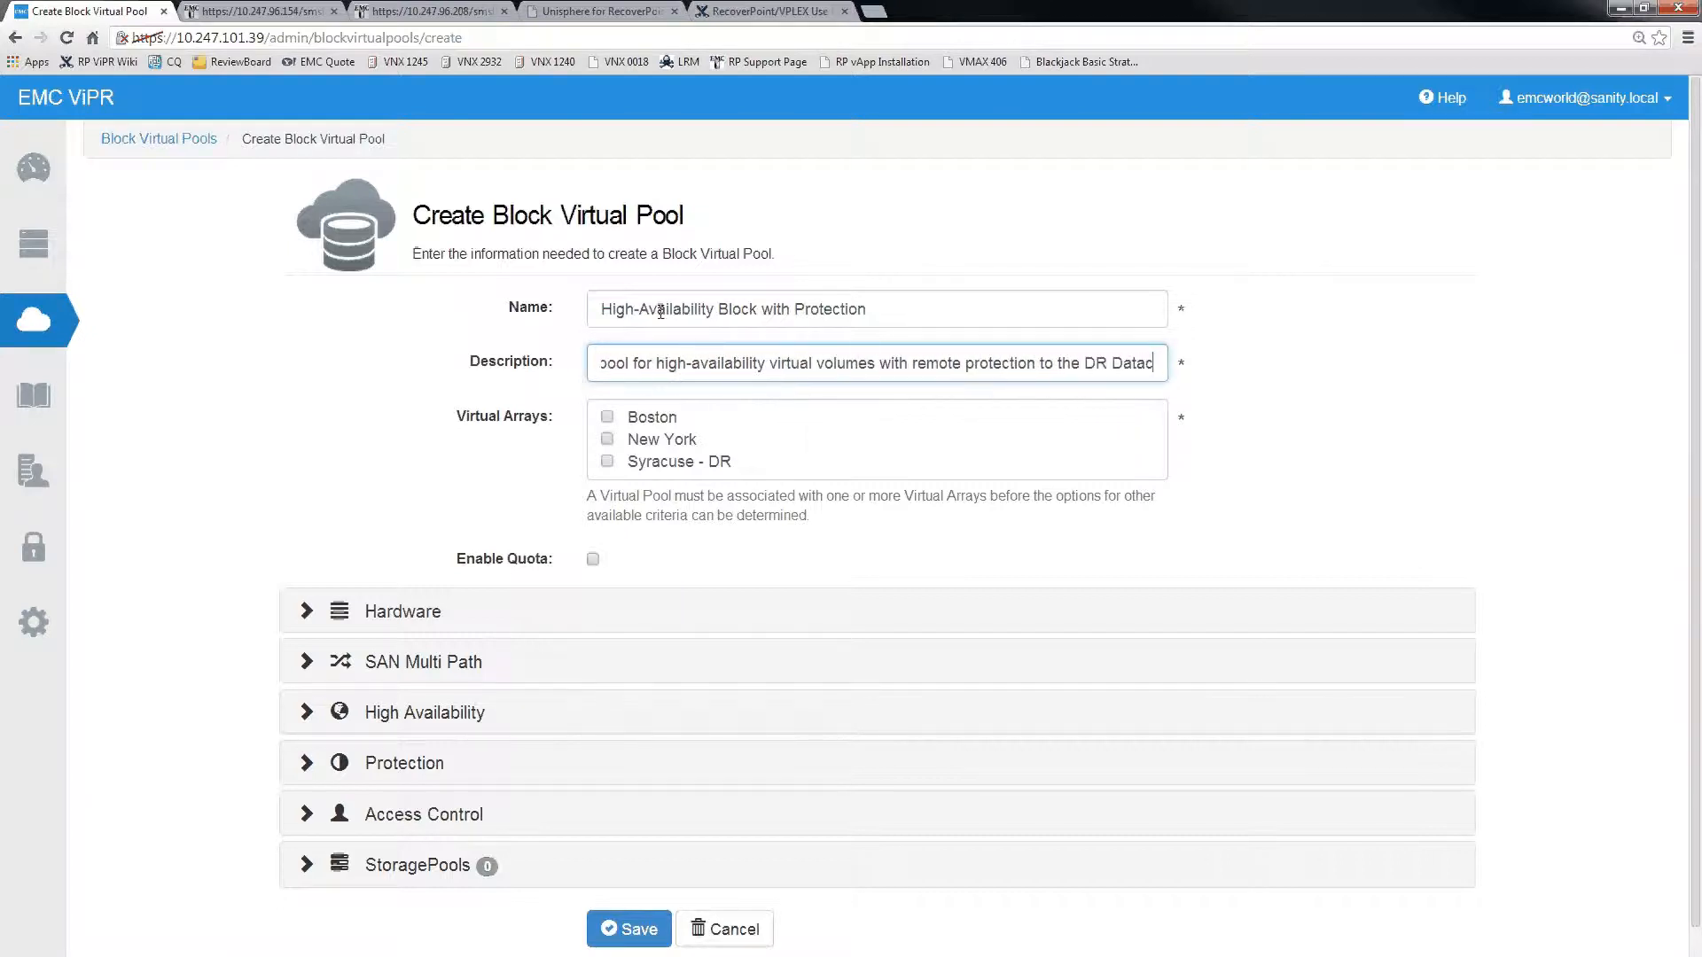
{"action": "type", "text": "enter"}
{"action": "key", "text": "Home"}
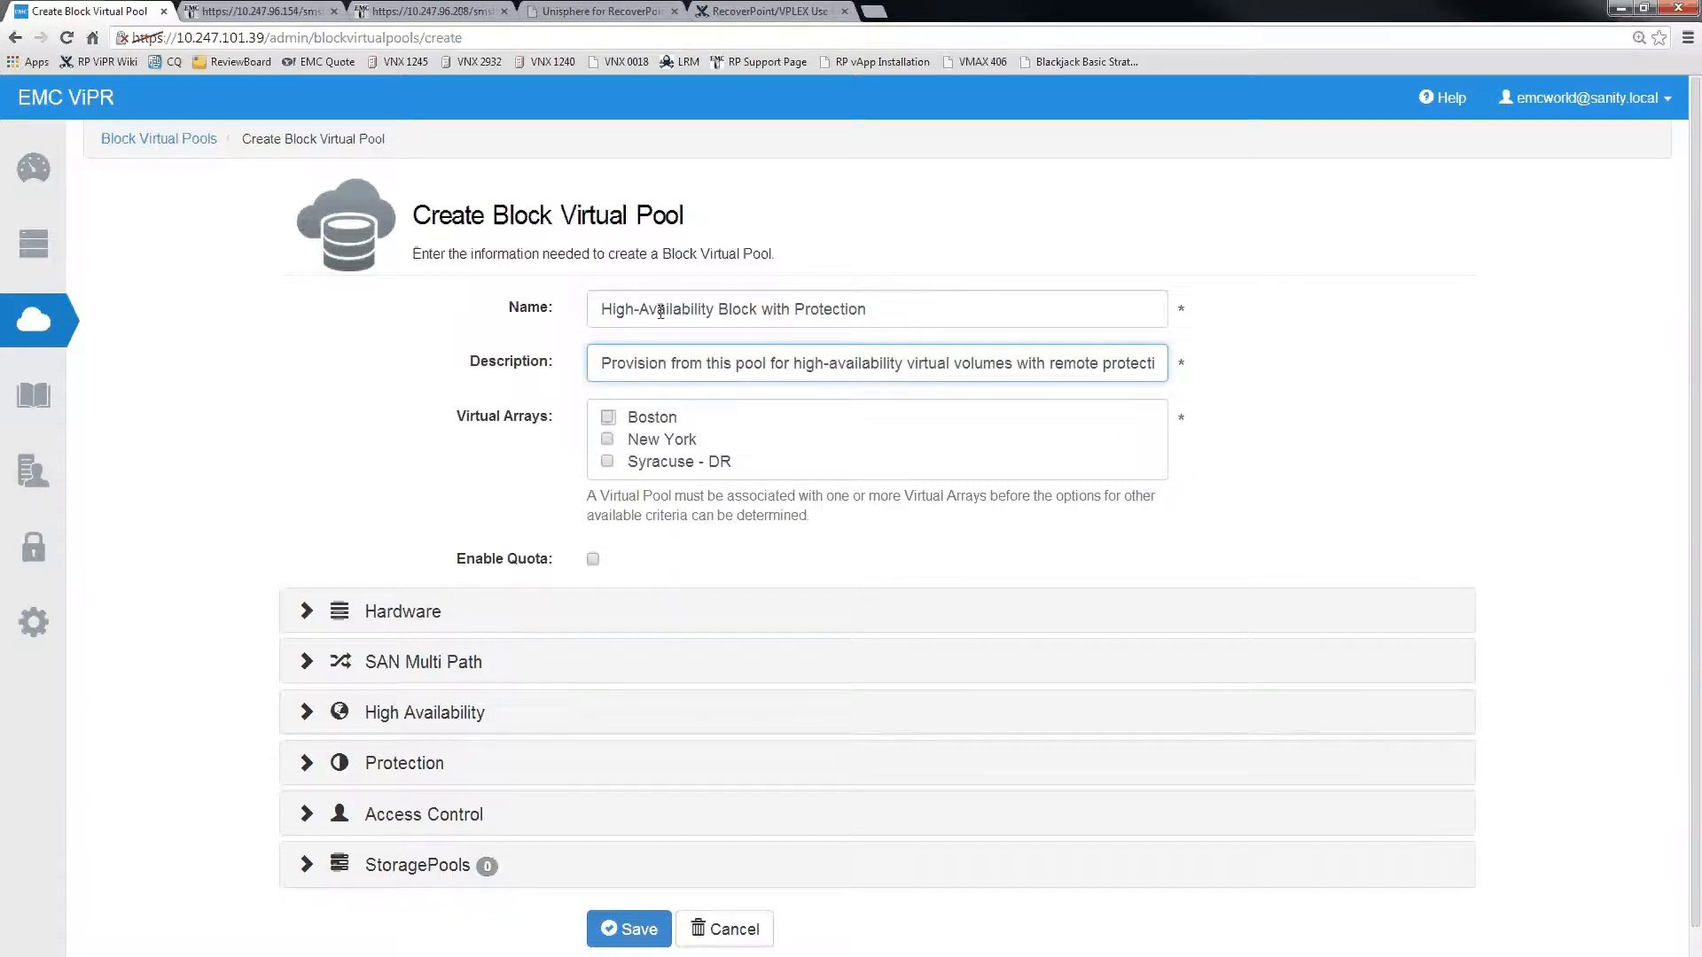
Assign the Boston virtual array to the new pool and set its High Availability to VPLEX Distributed
{"action": "left_click", "coordinate": [608, 418]}
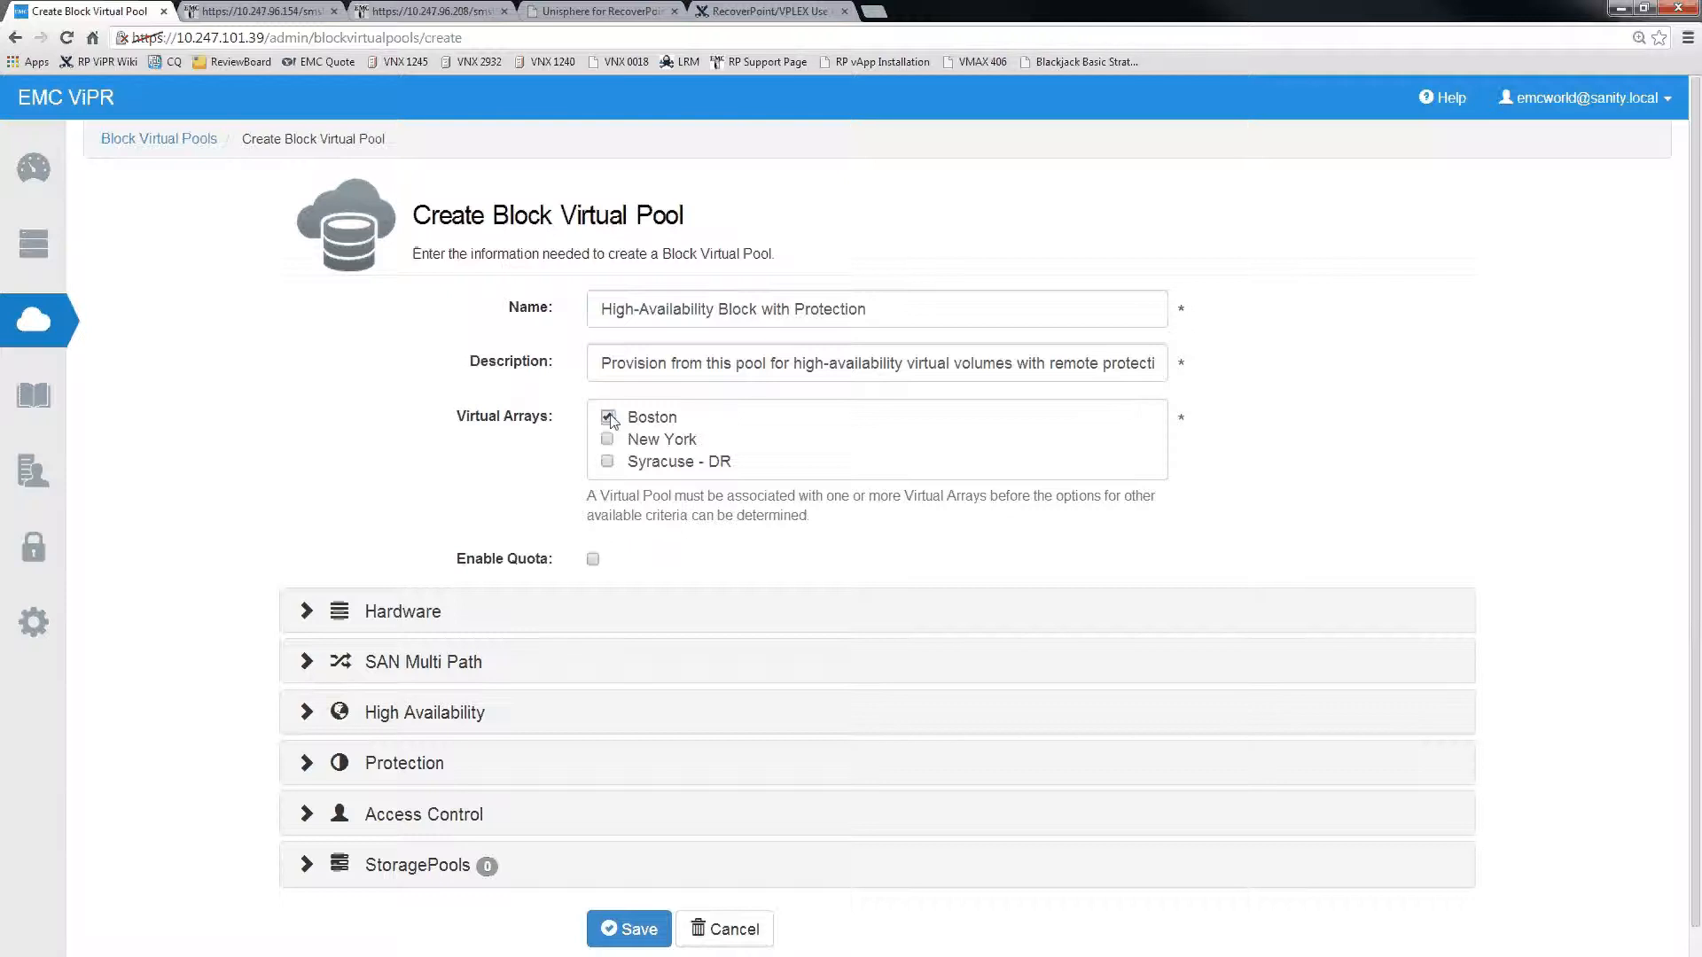
{"action": "left_click", "coordinate": [640, 714]}
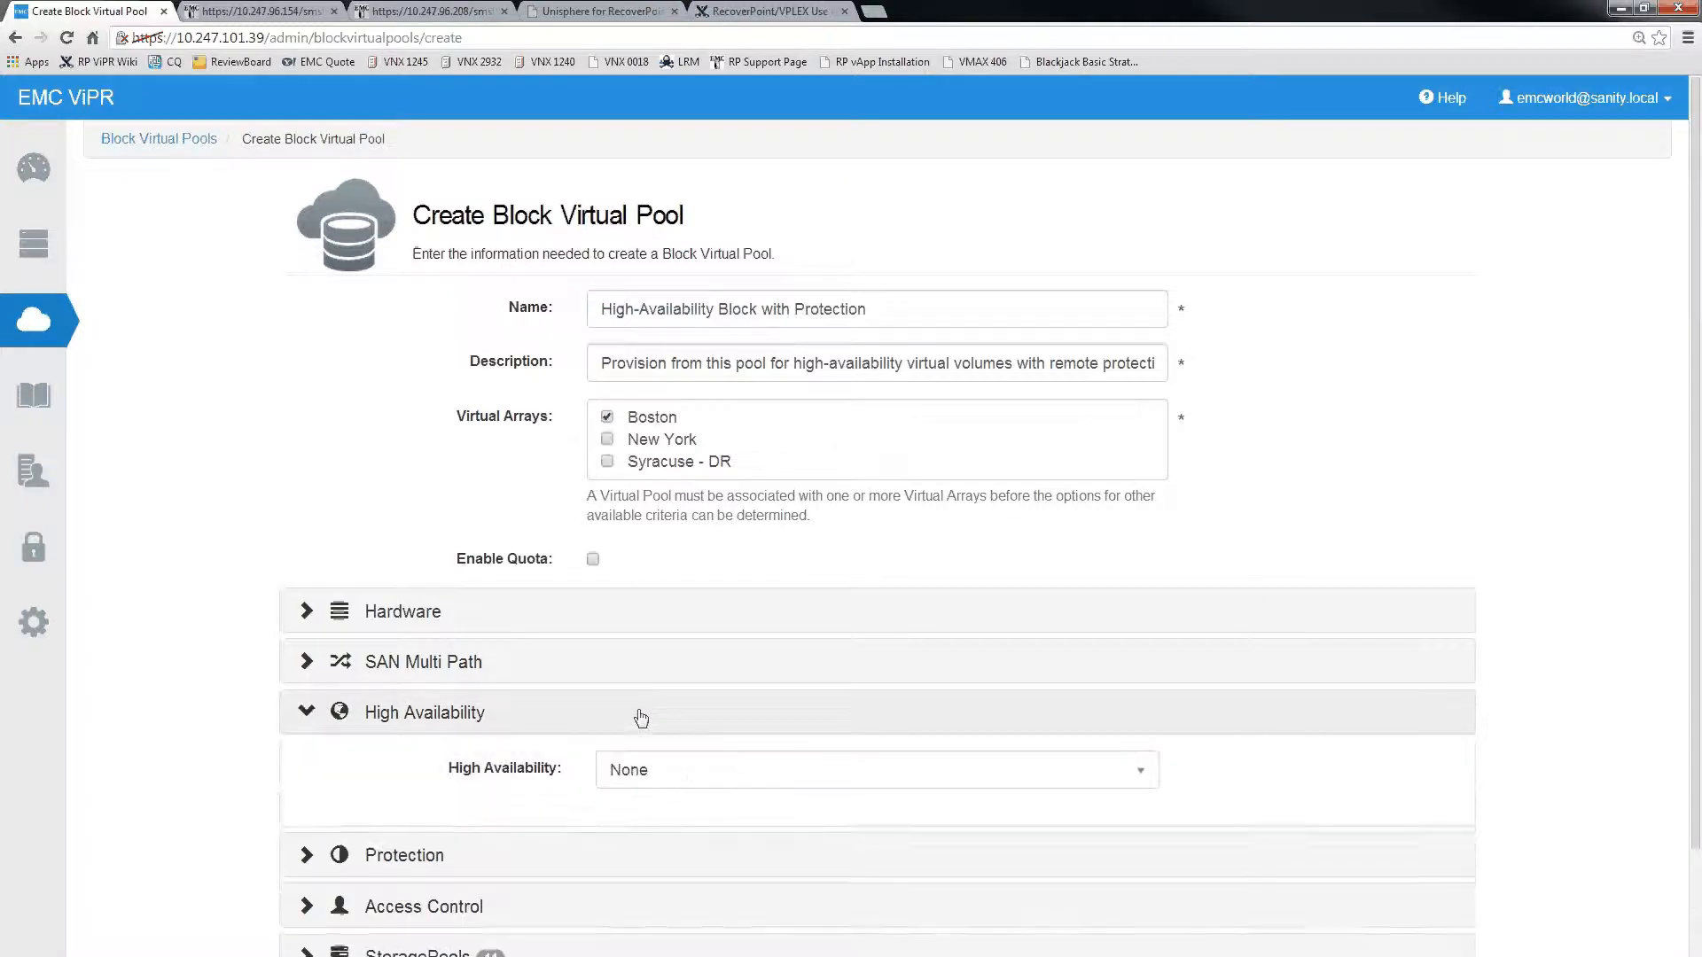
{"action": "left_click", "coordinate": [672, 771]}
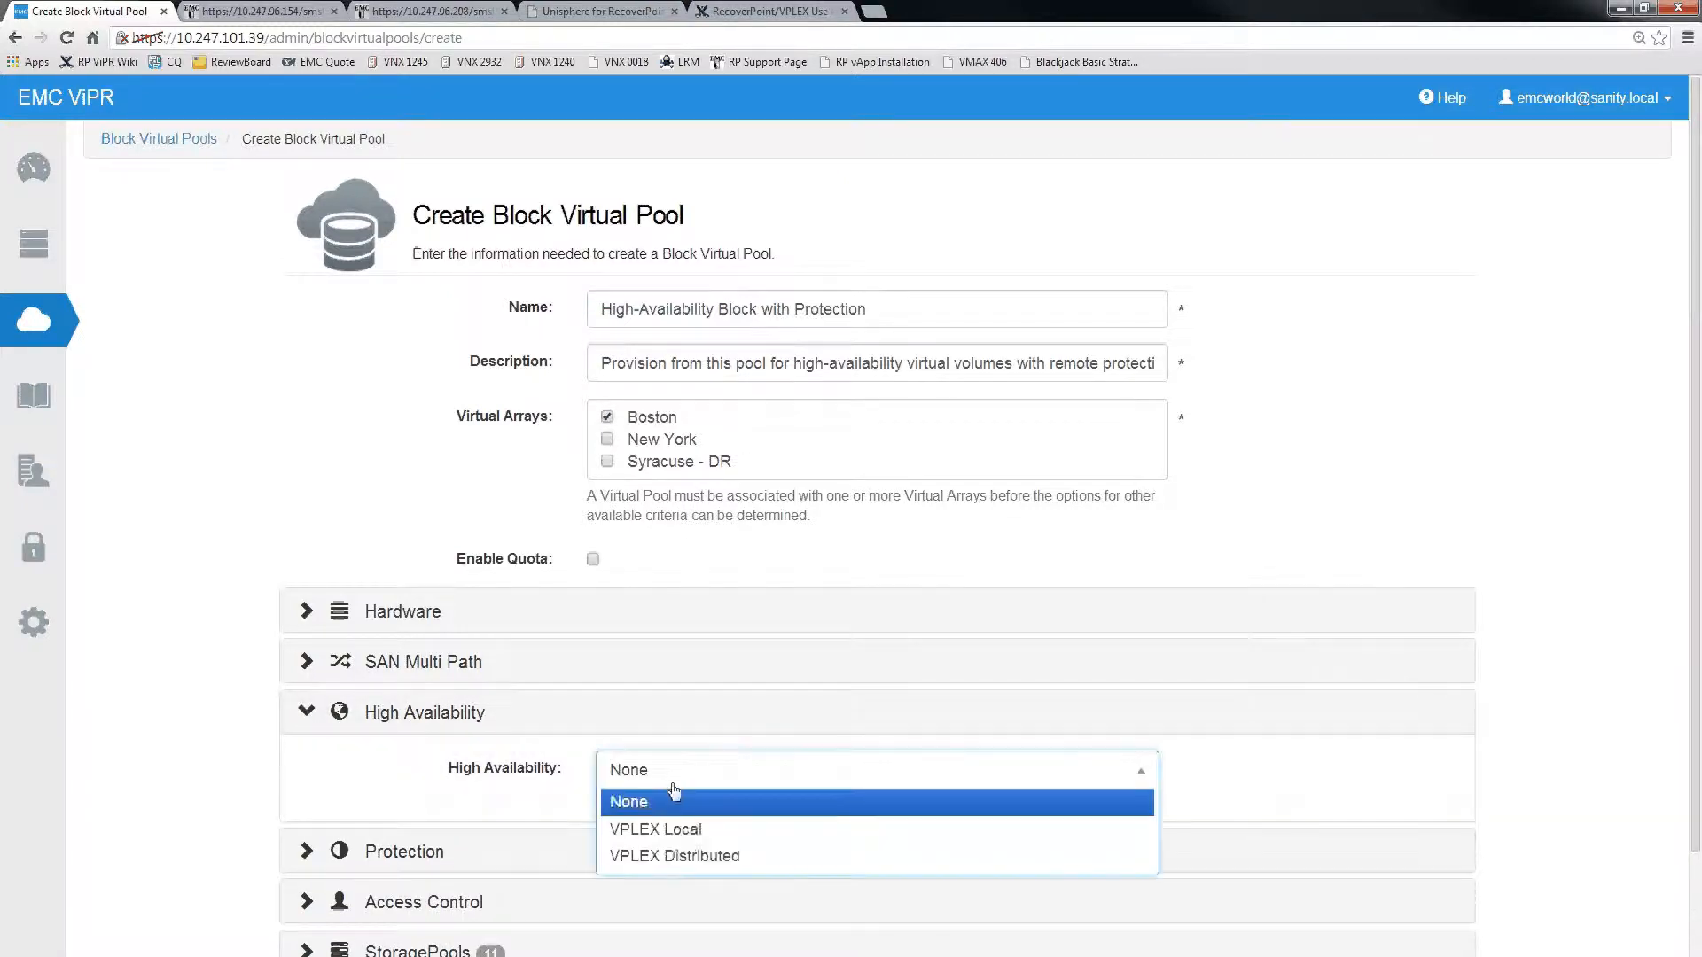
{"action": "left_click", "coordinate": [672, 854]}
Set the High Availability Virtual Array to New York and the High Availability Virtual Pool to New York High-Availability Target Pool
{"action": "scroll", "coordinate": [668, 679], "scroll_direction": "down", "scroll_amount": 3}
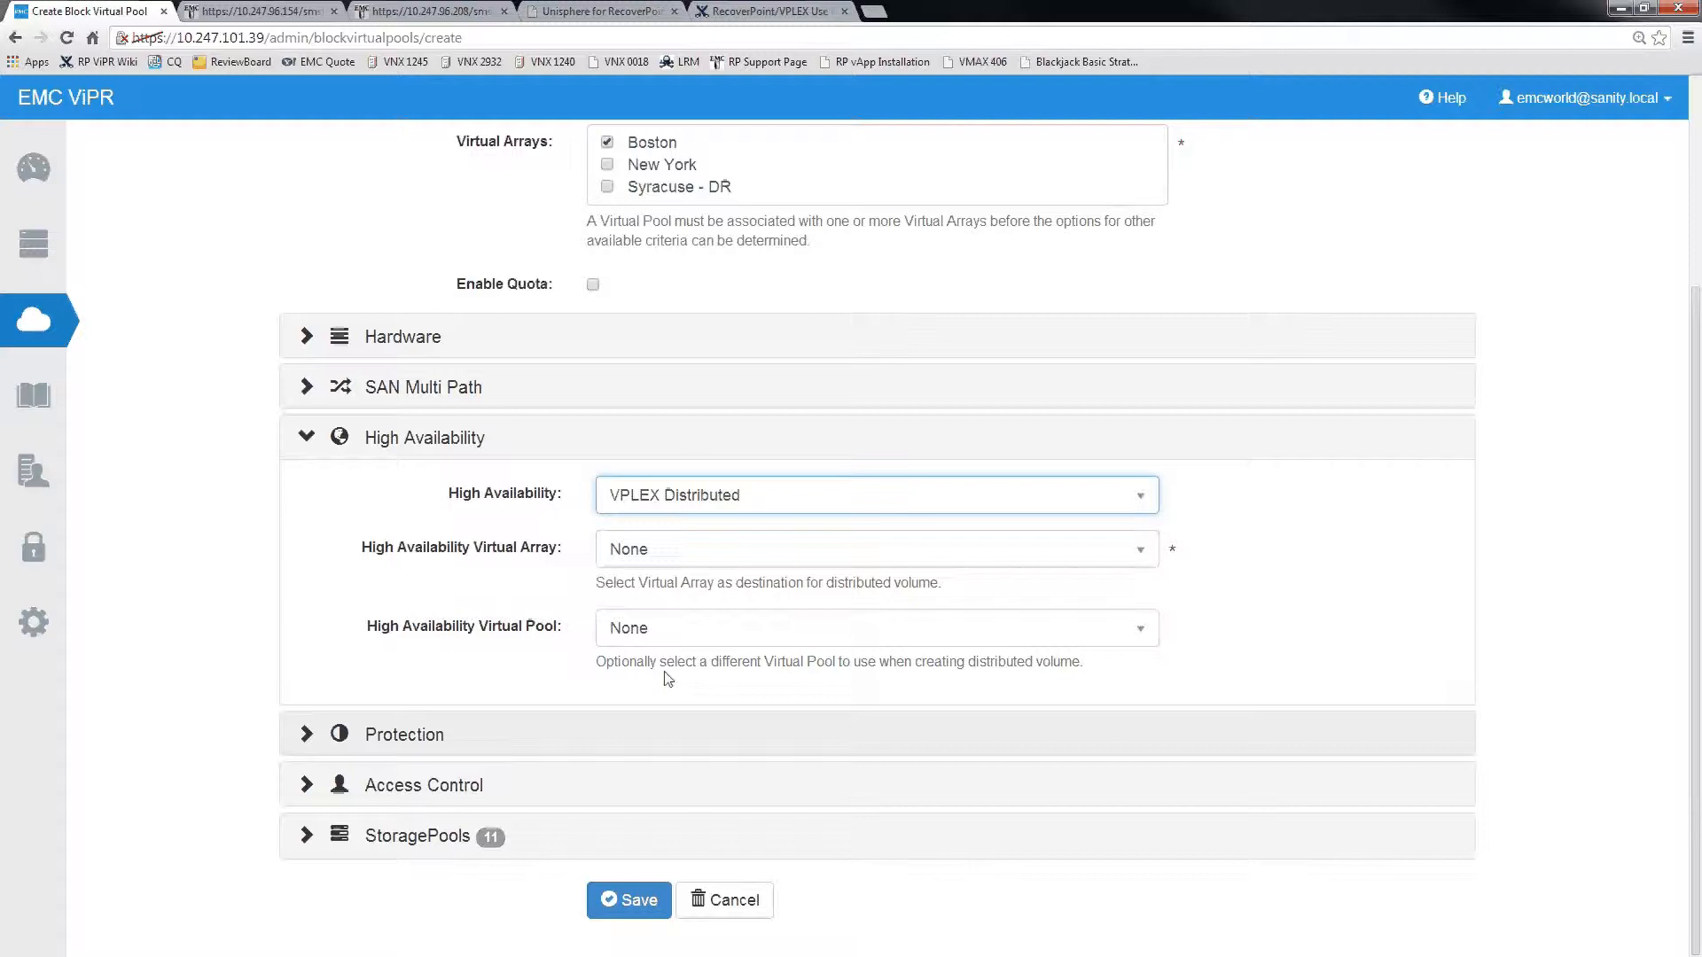
{"action": "left_click", "coordinate": [666, 550]}
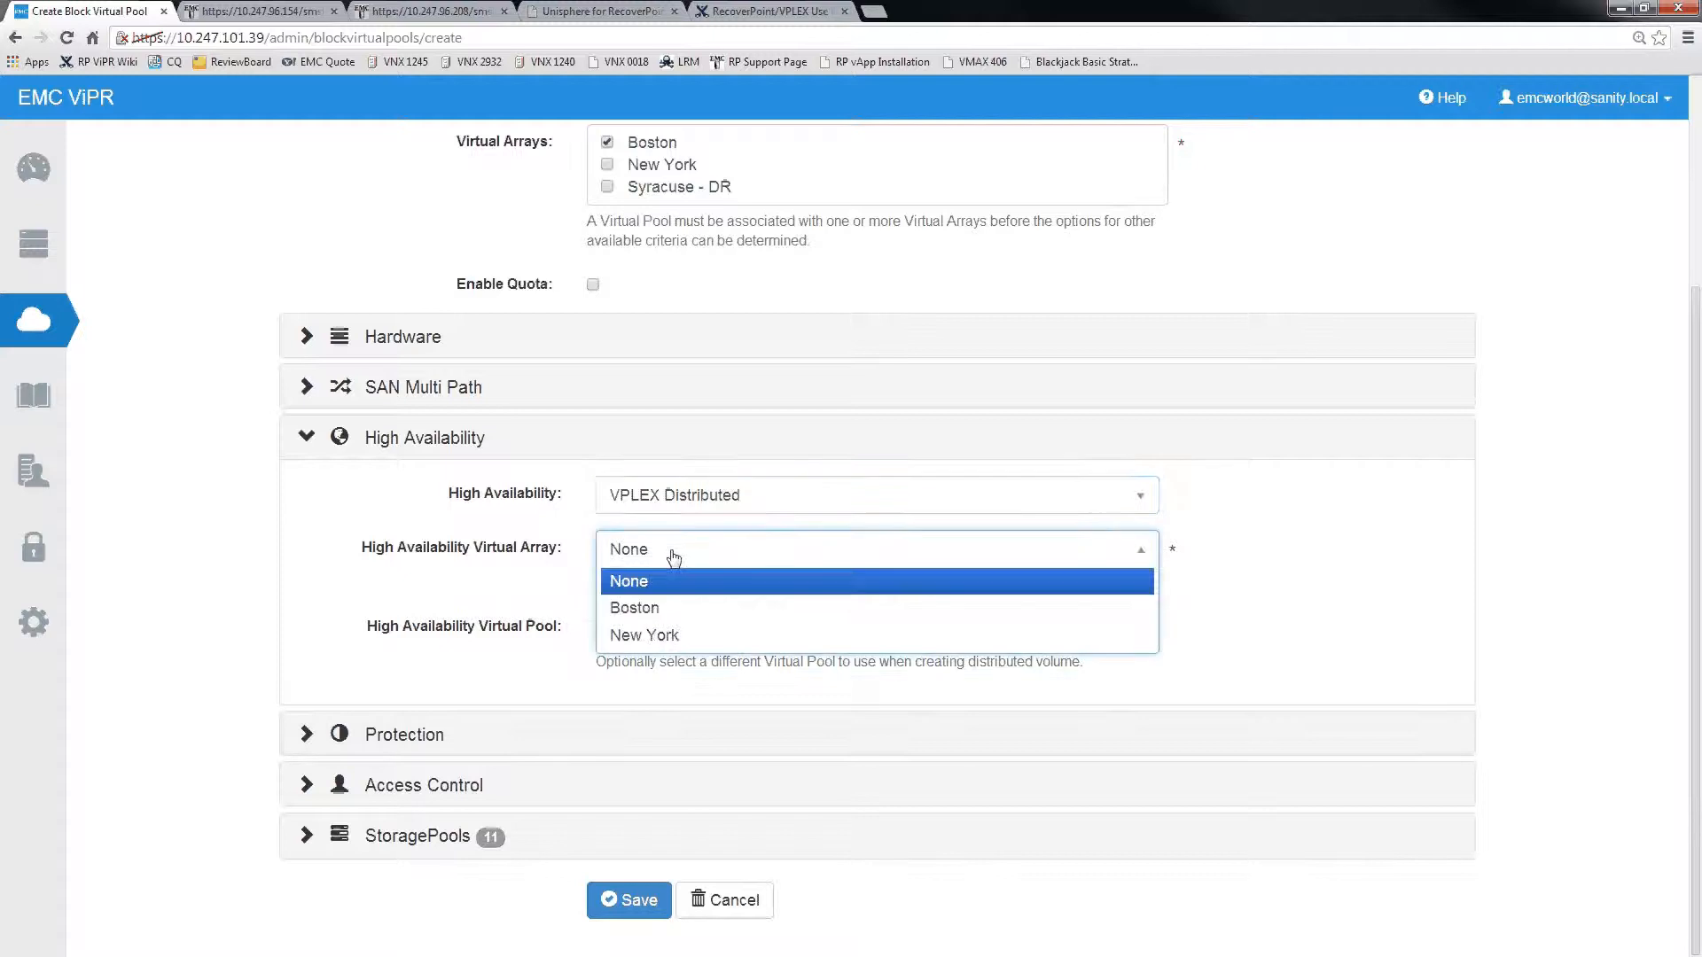
{"action": "left_click", "coordinate": [667, 633]}
{"action": "left_click", "coordinate": [666, 631]}
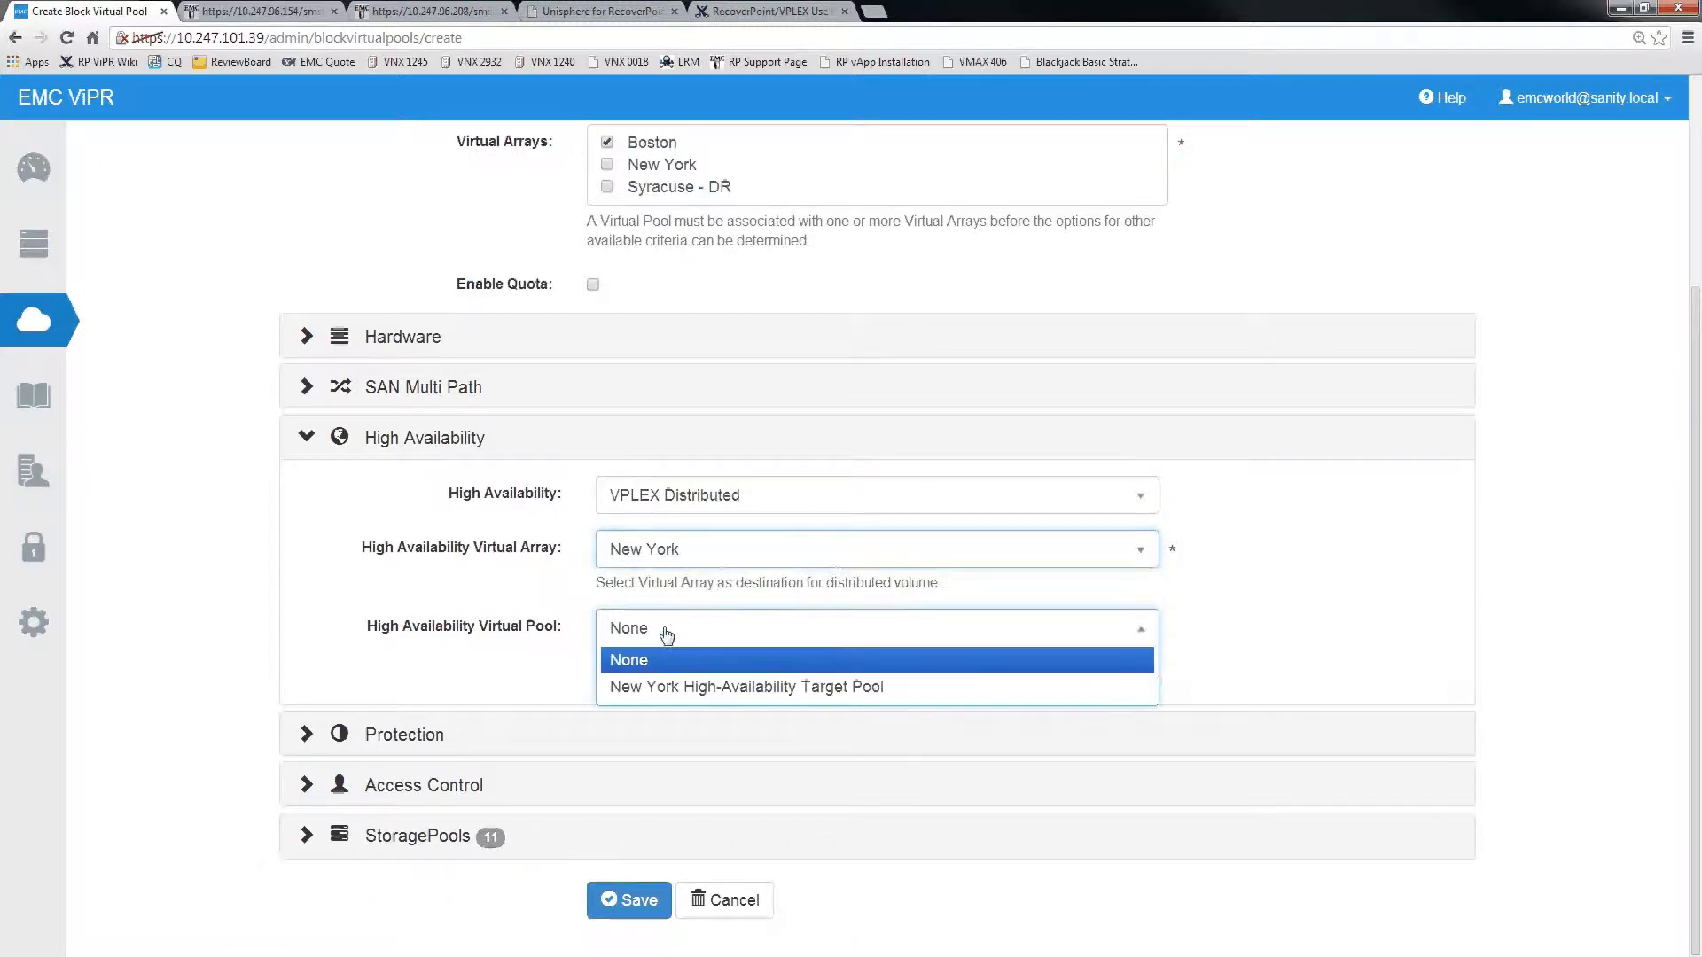
{"action": "left_click", "coordinate": [671, 688]}
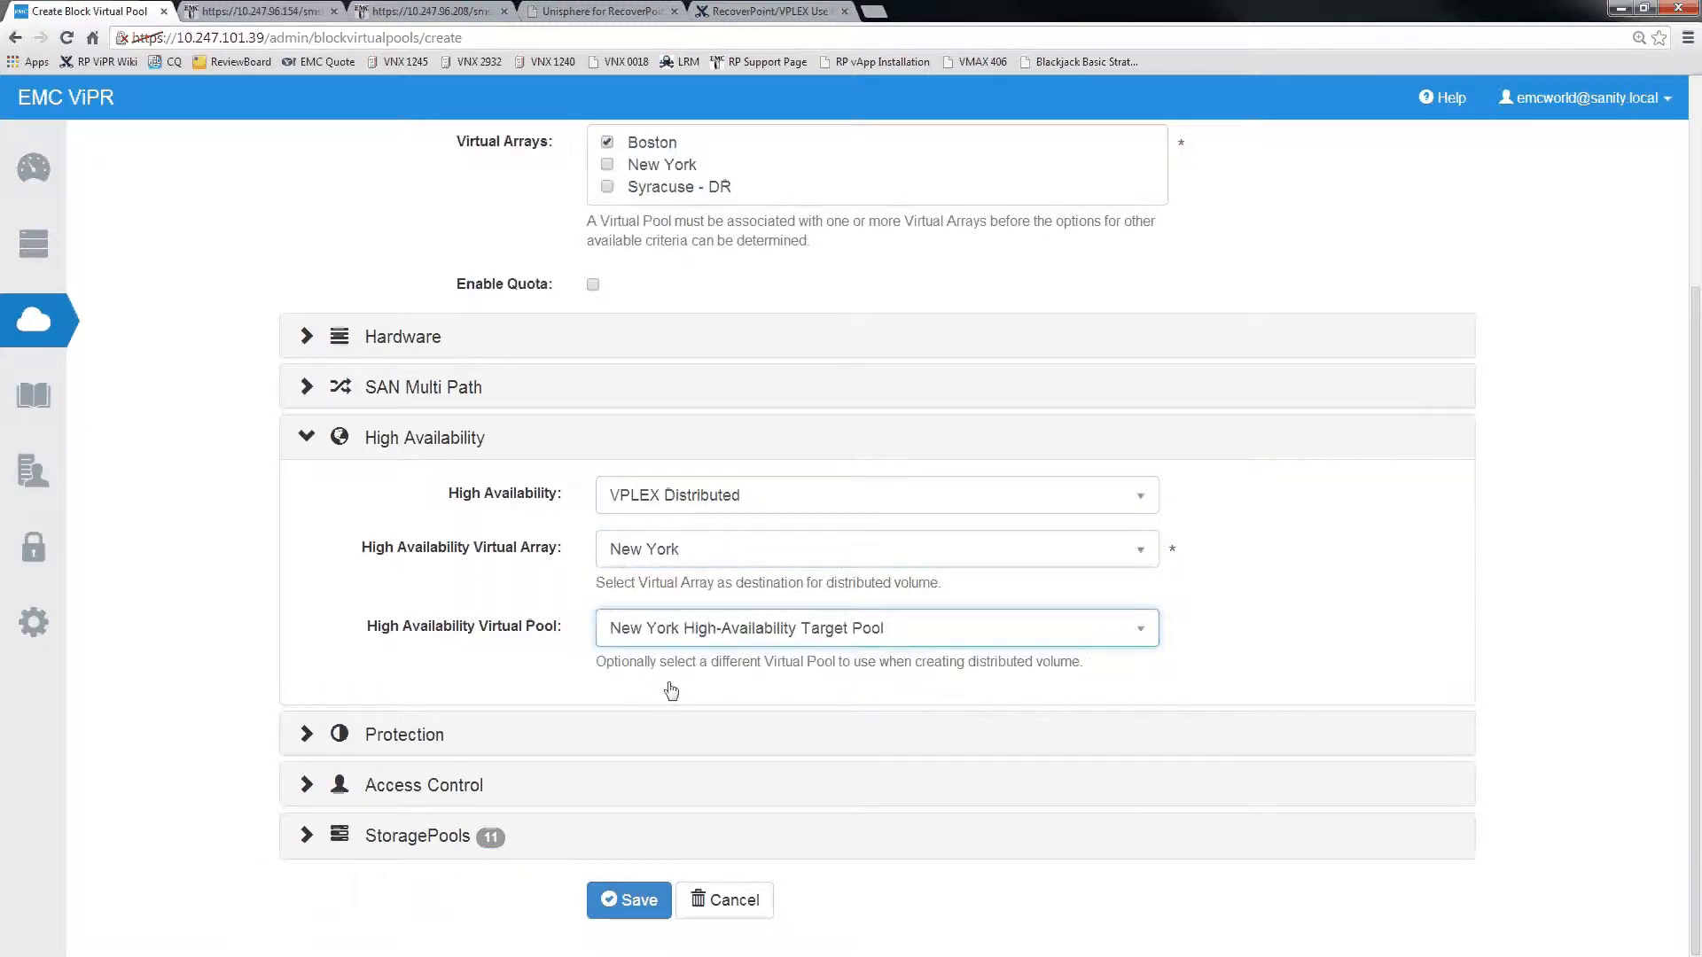
{"action": "left_click", "coordinate": [675, 444]}
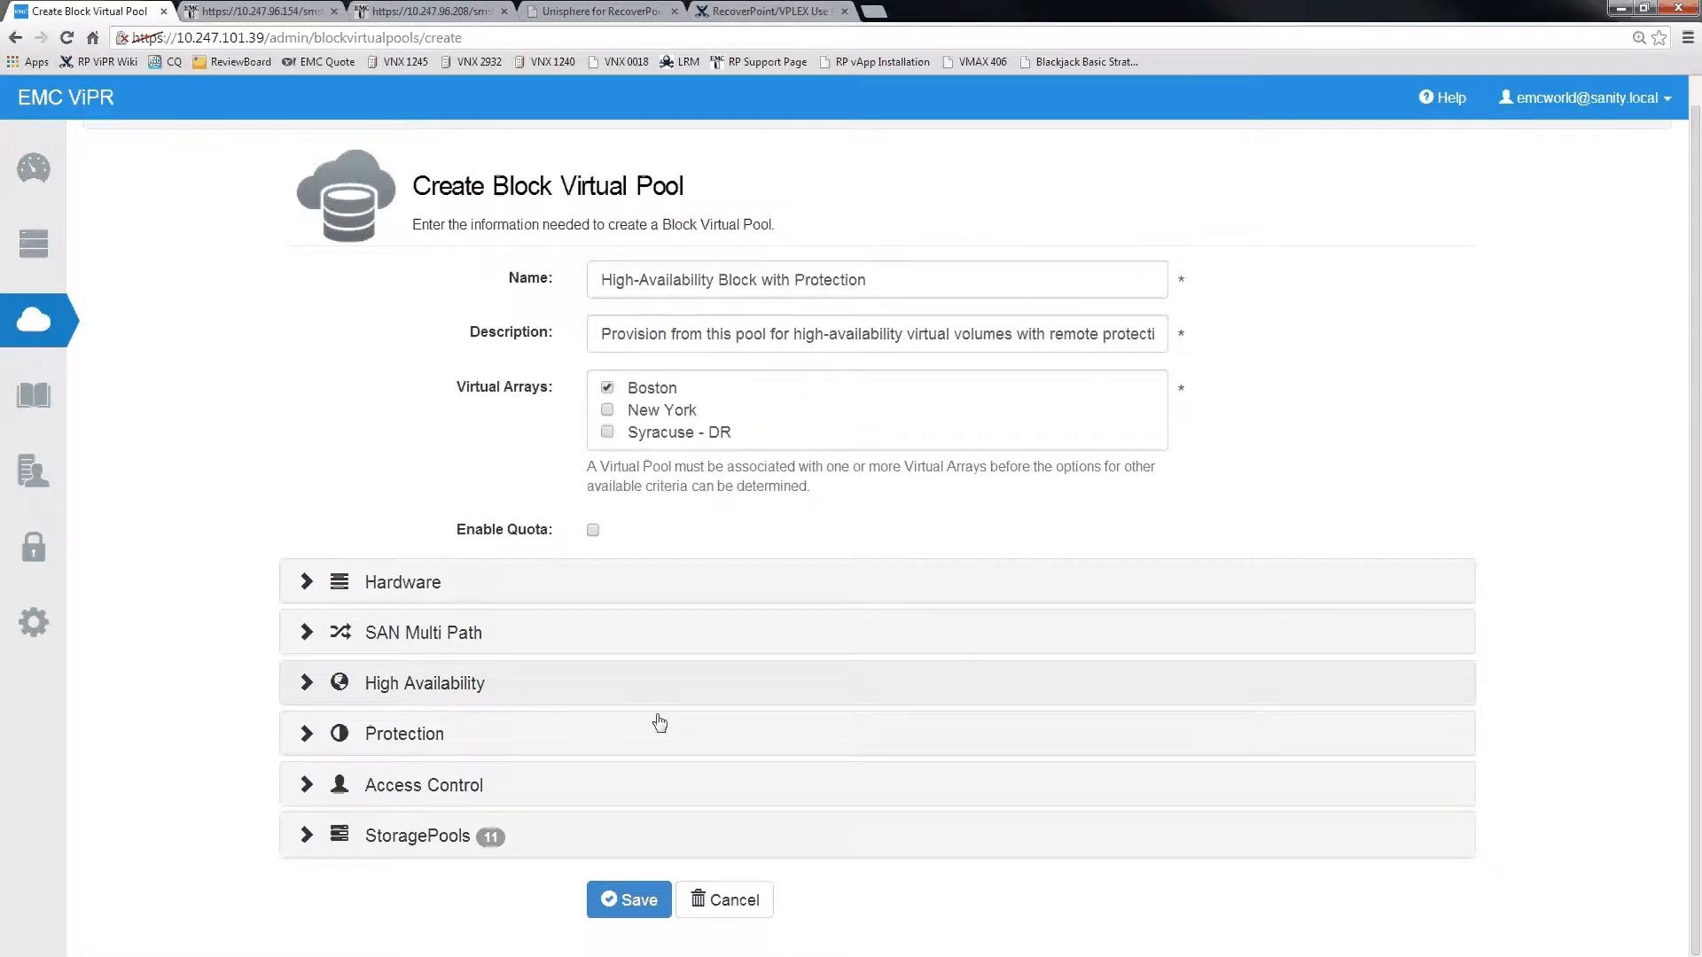
Set the new pool's Protection System to EMC RecoverPoint
{"action": "left_click", "coordinate": [660, 722]}
{"action": "scroll", "coordinate": [656, 709], "scroll_direction": "down", "scroll_amount": 4}
{"action": "left_click", "coordinate": [666, 689]}
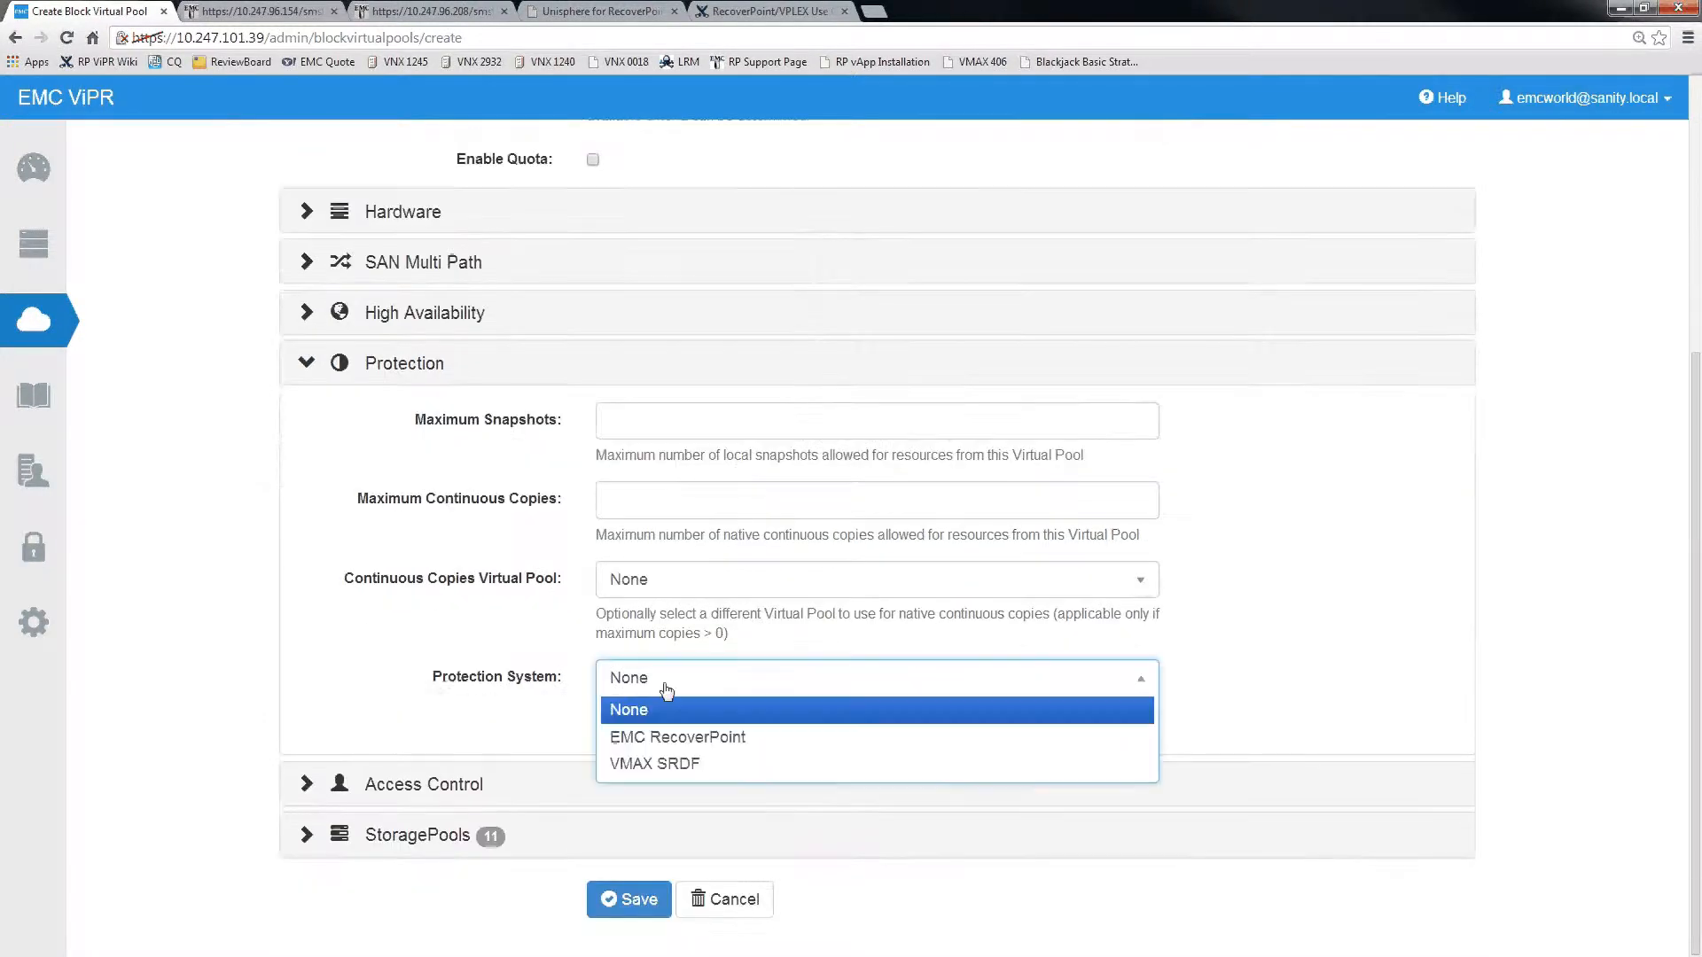
{"action": "left_click", "coordinate": [669, 737]}
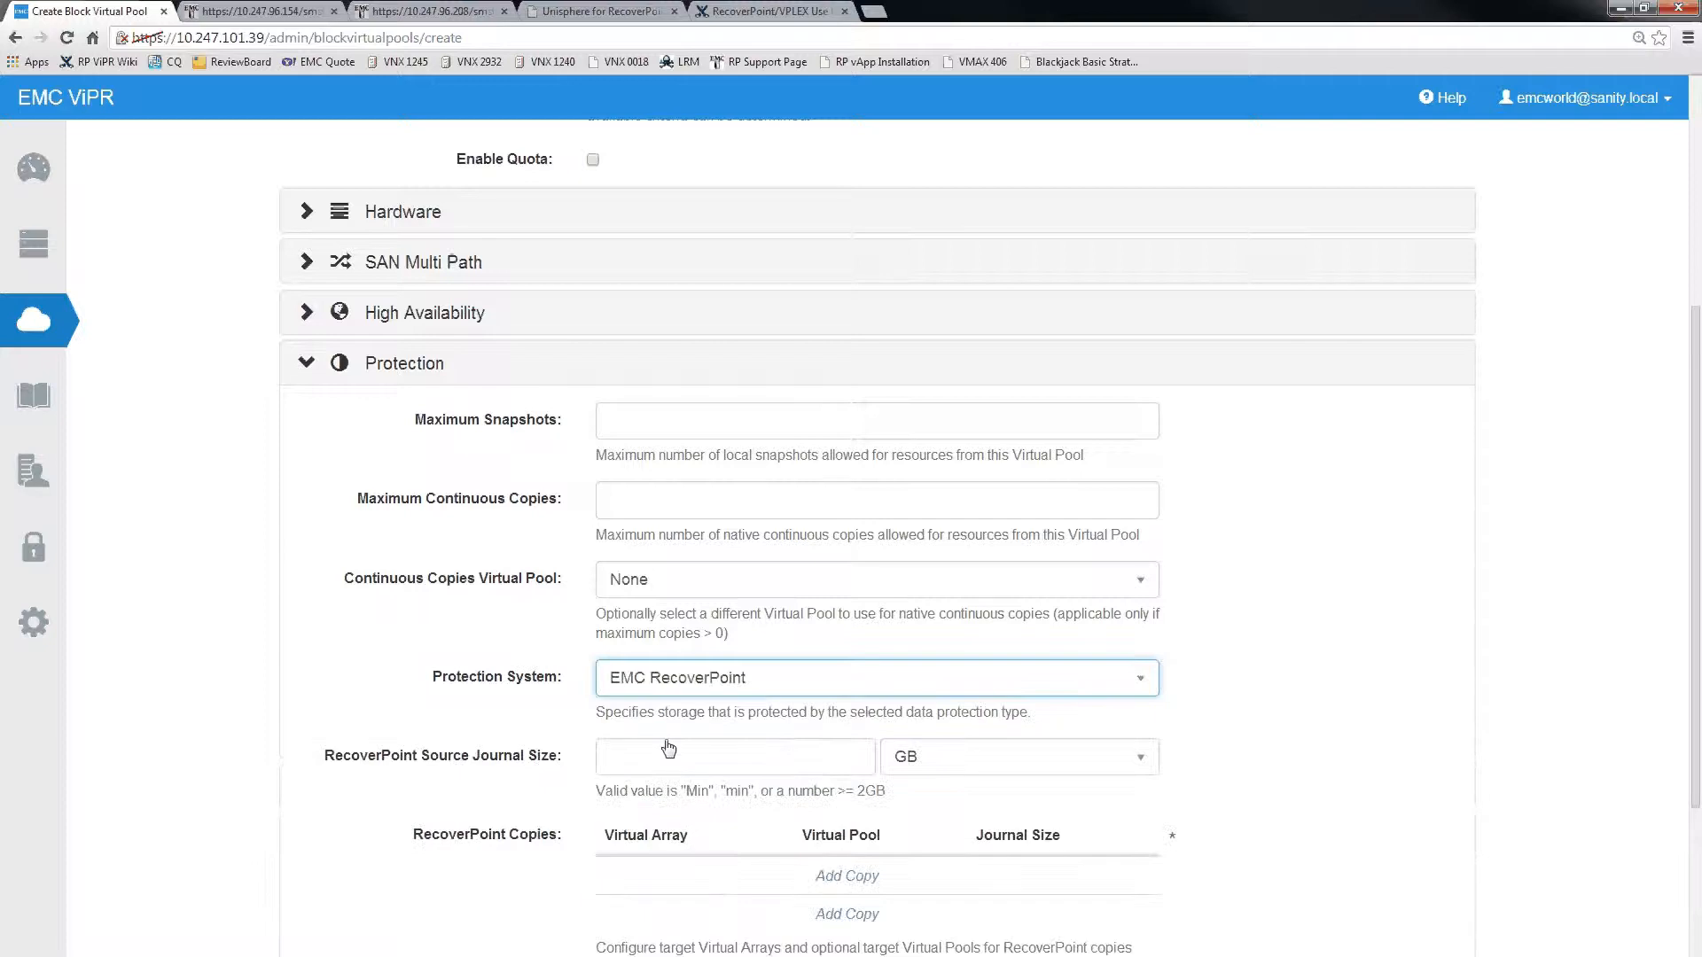
Add a RecoverPoint copy that targets the Syracuse - DR virtual array and the Syracuse DR Target Pool
{"action": "scroll", "coordinate": [668, 748], "scroll_direction": "down", "scroll_amount": 3}
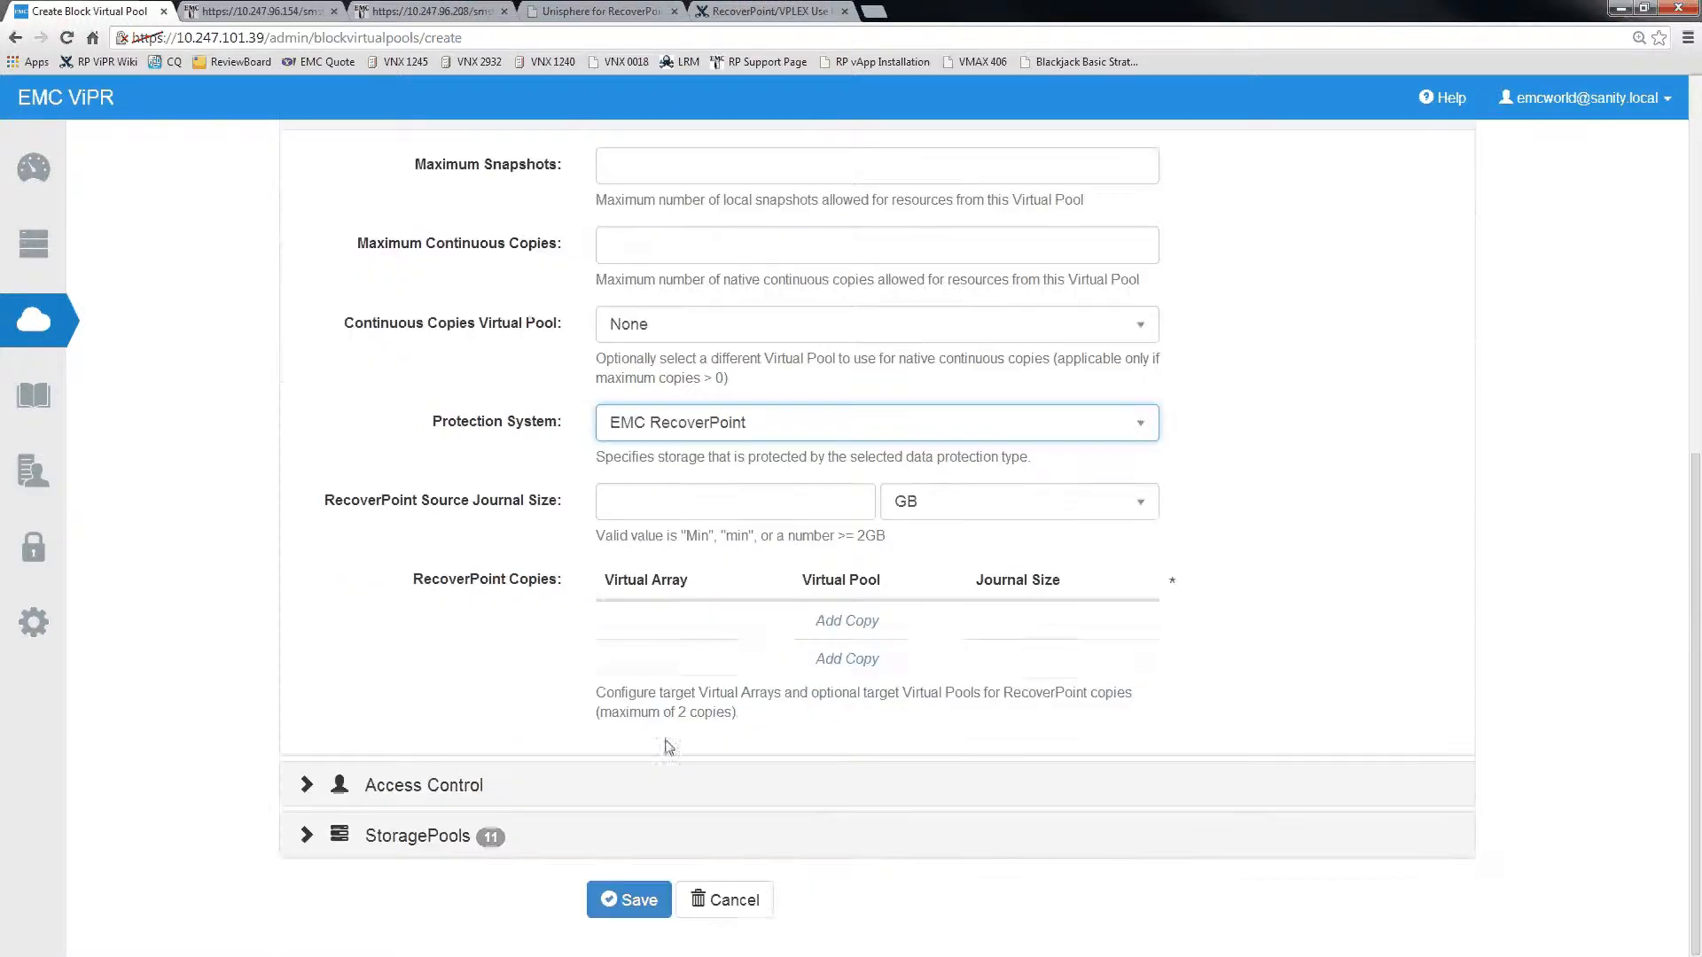
{"action": "left_click", "coordinate": [827, 623]}
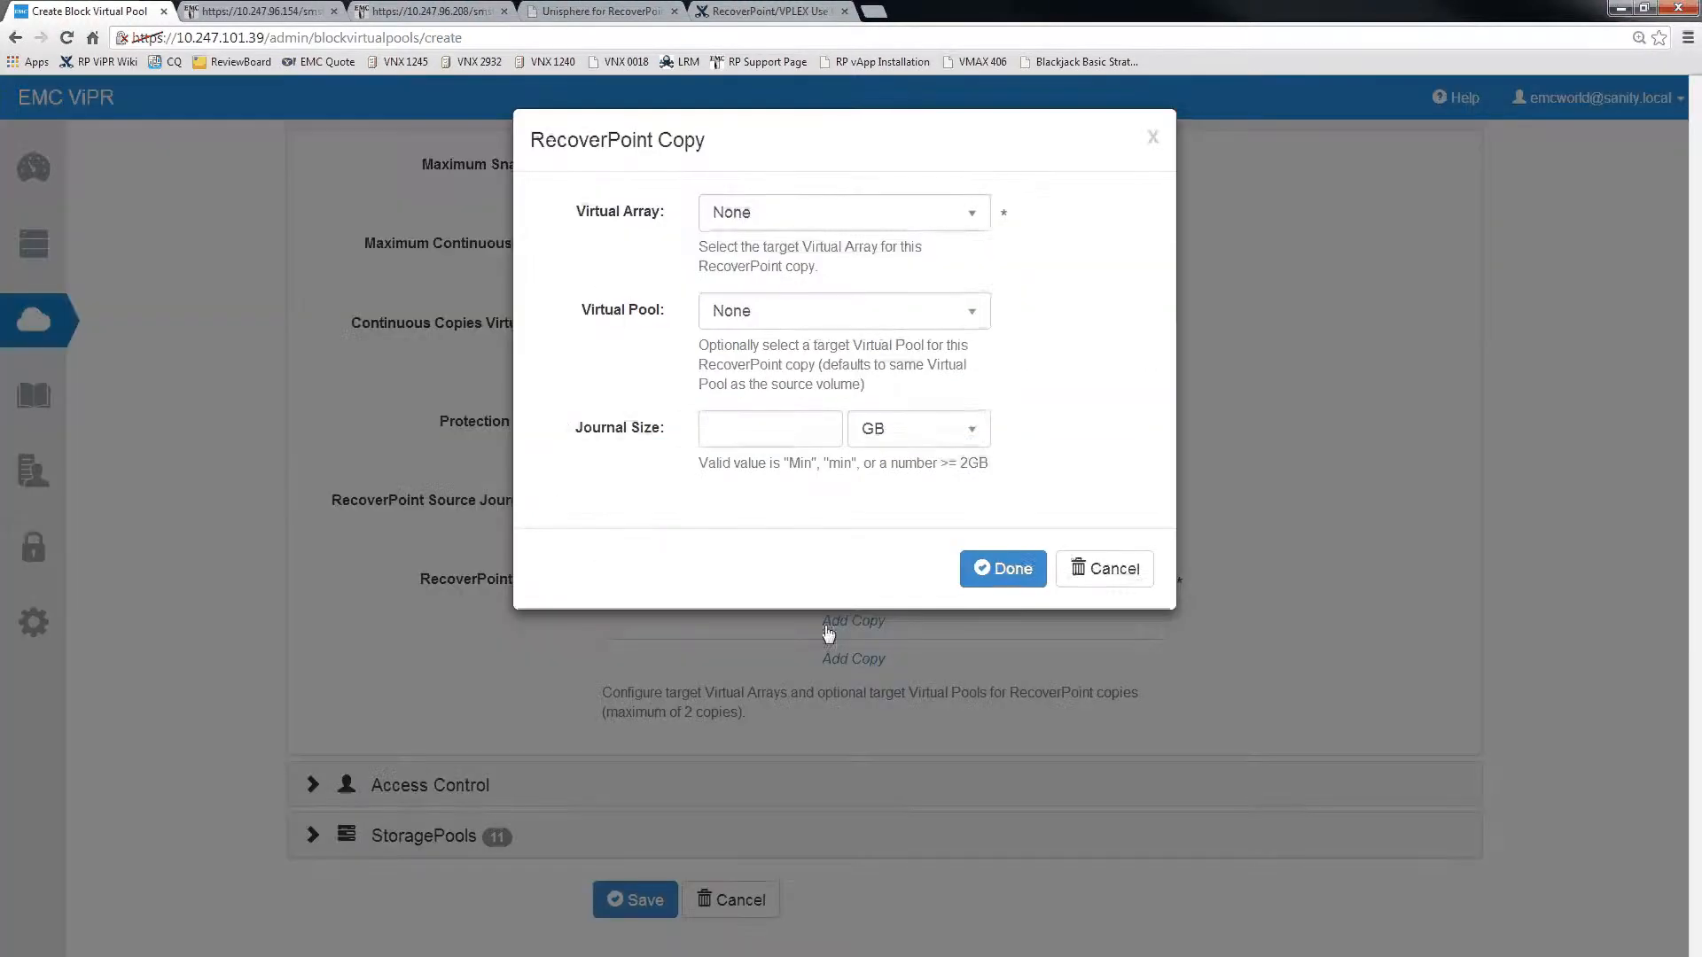
{"action": "left_click", "coordinate": [771, 220]}
{"action": "left_click", "coordinate": [768, 320]}
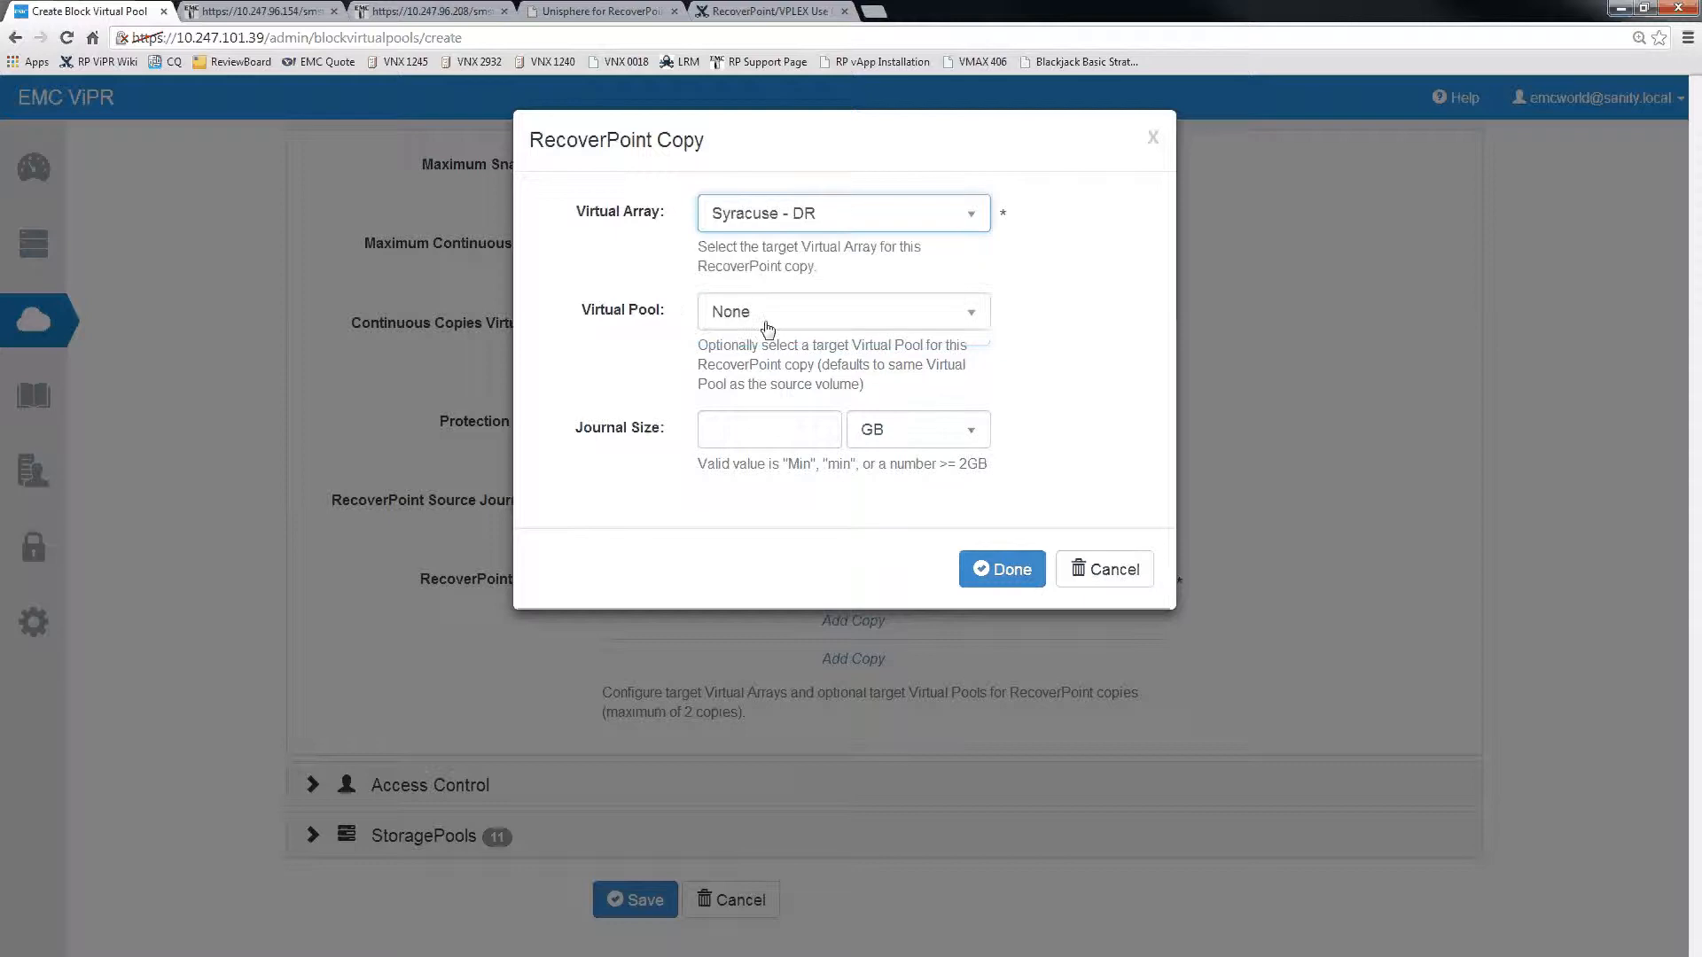
{"action": "left_click", "coordinate": [767, 329]}
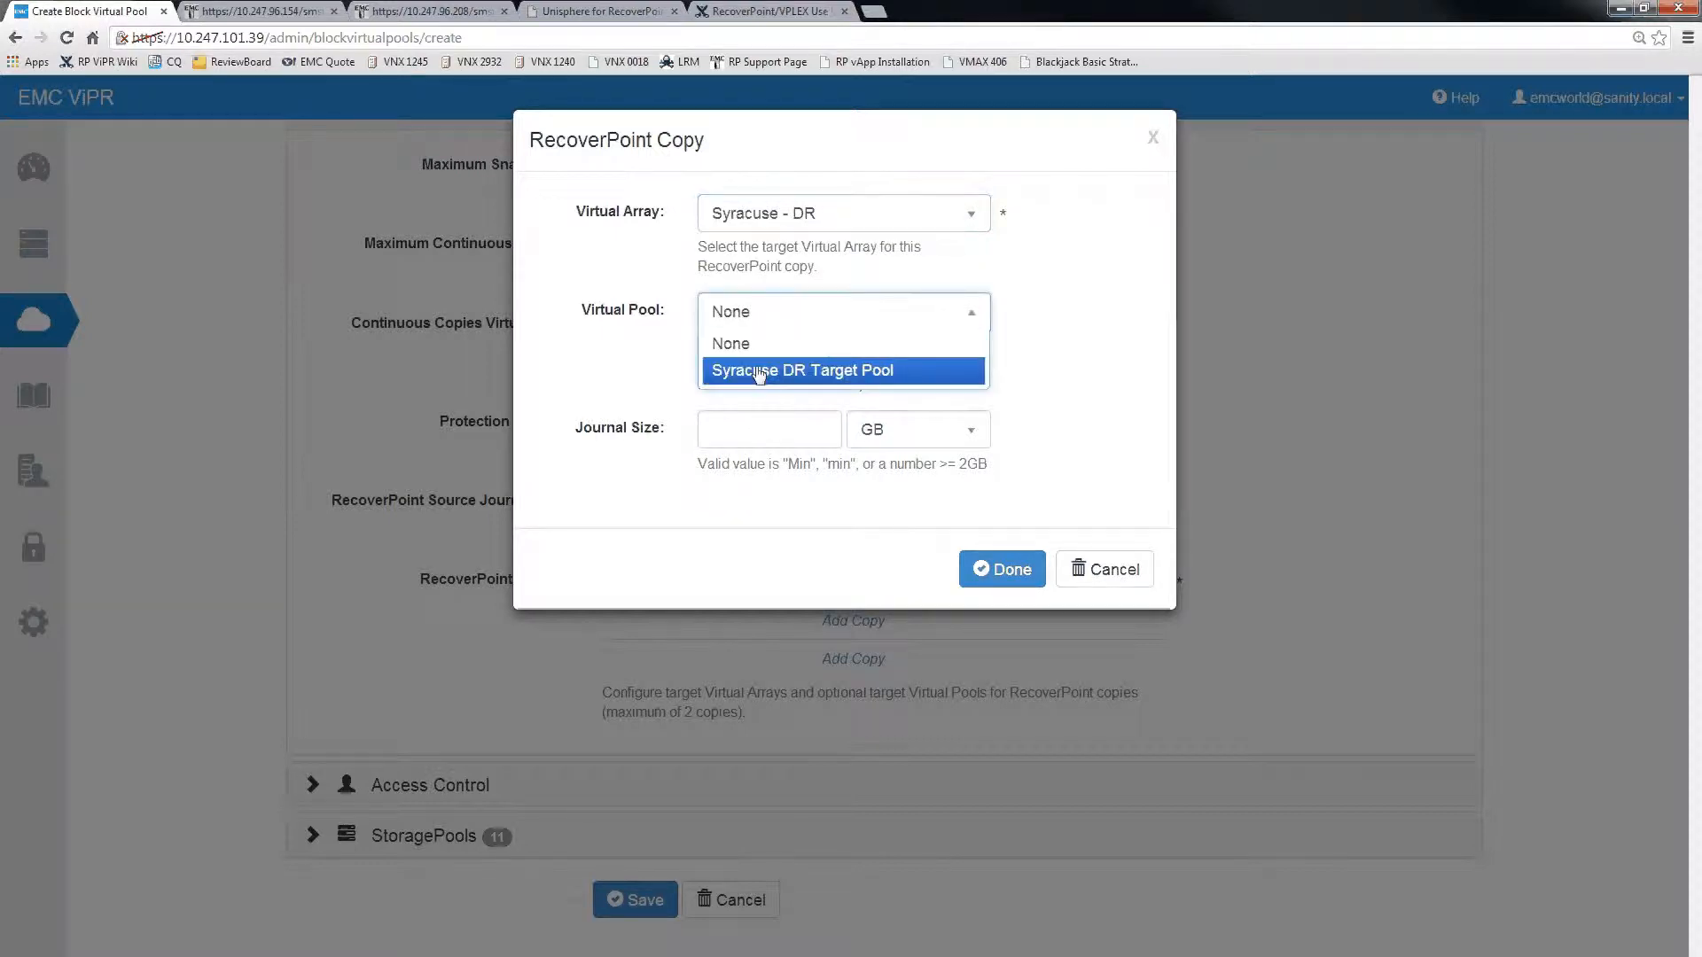
{"action": "left_click", "coordinate": [759, 372]}
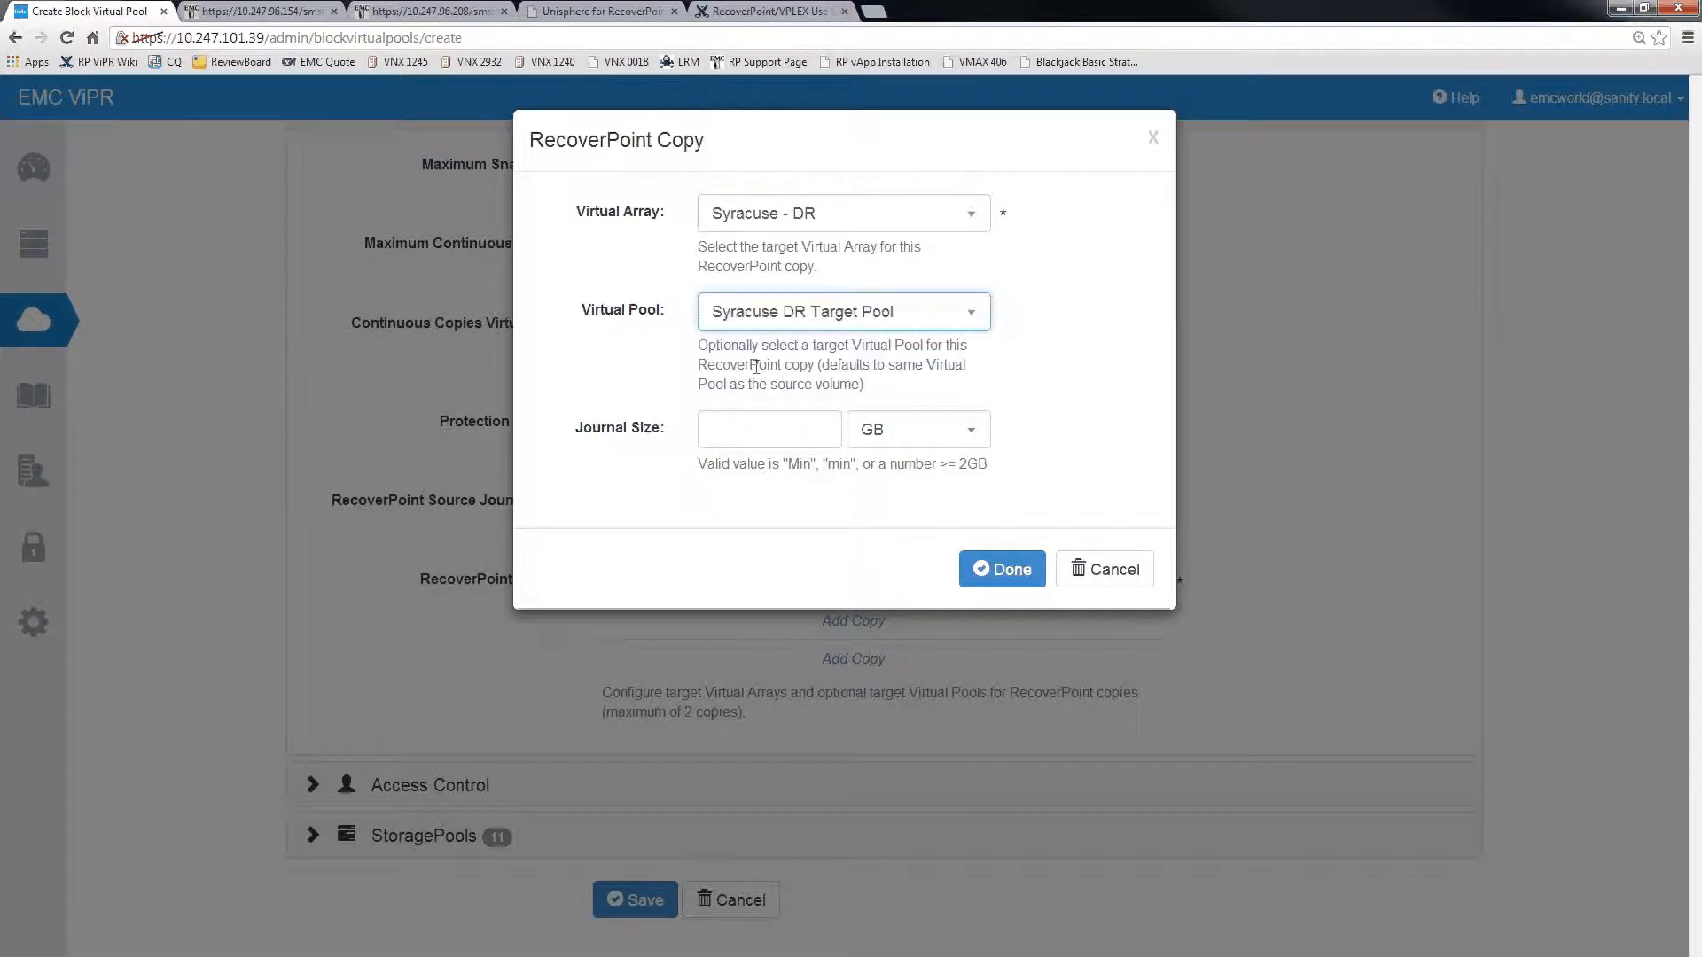
{"action": "left_click", "coordinate": [996, 571]}
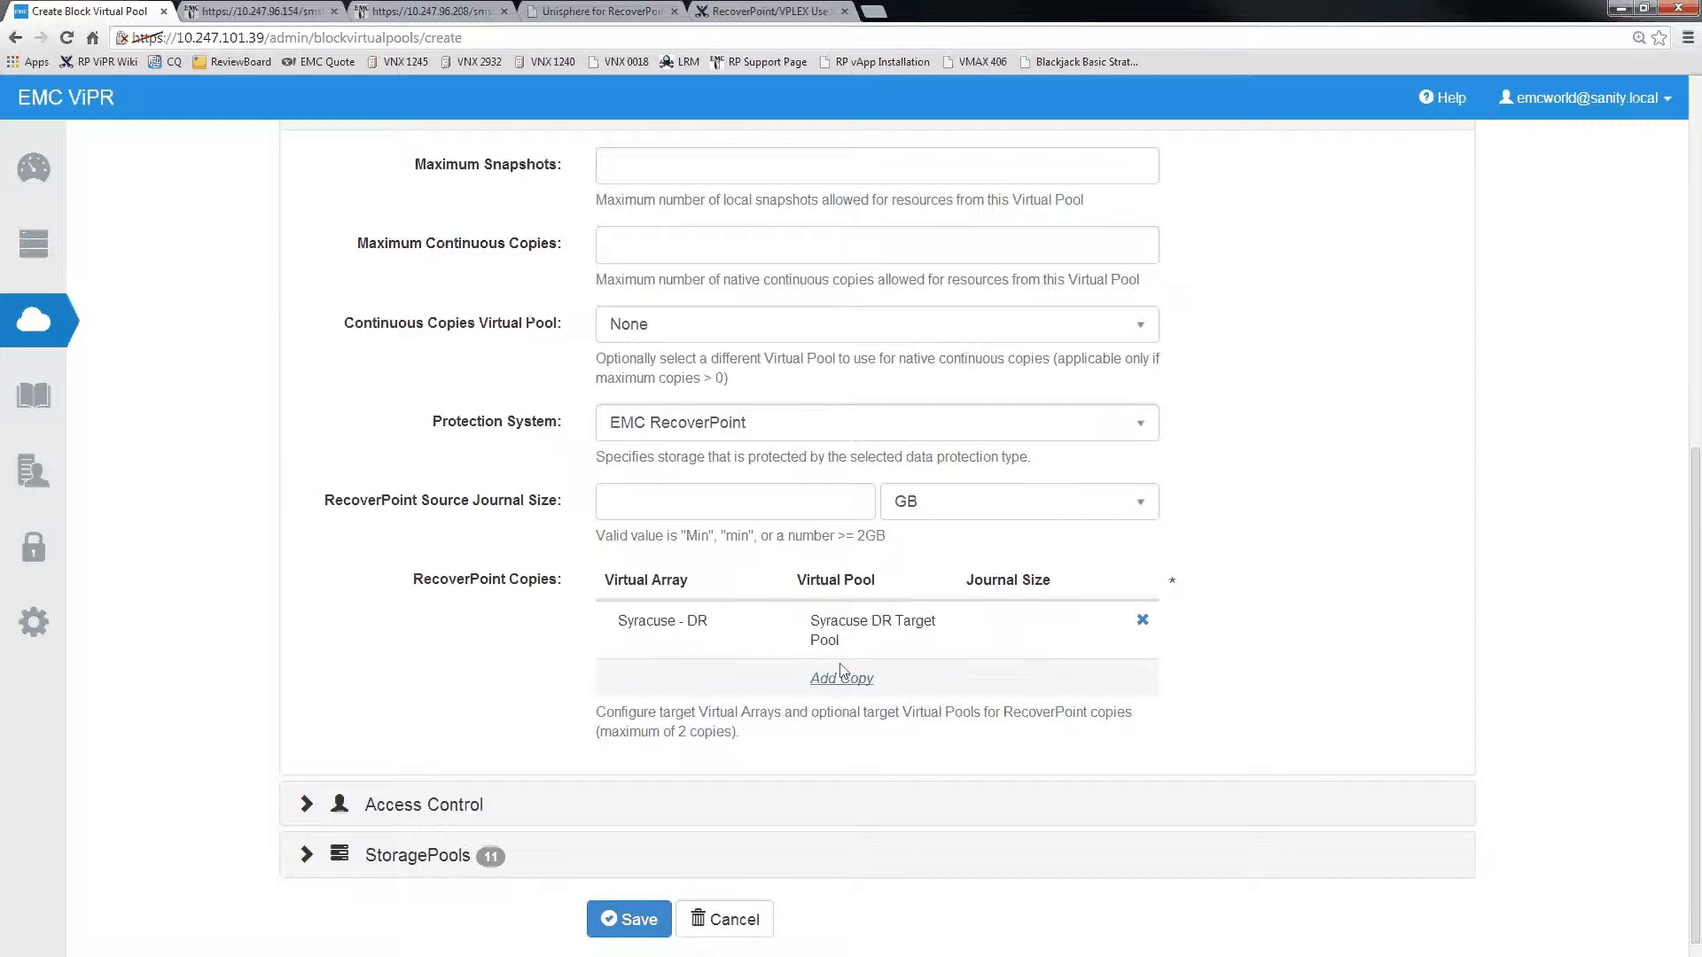
Save the High-Availability Block with Protection virtual pool
{"action": "scroll", "coordinate": [756, 391], "scroll_direction": "up", "scroll_amount": 3}
{"action": "left_click", "coordinate": [756, 383]}
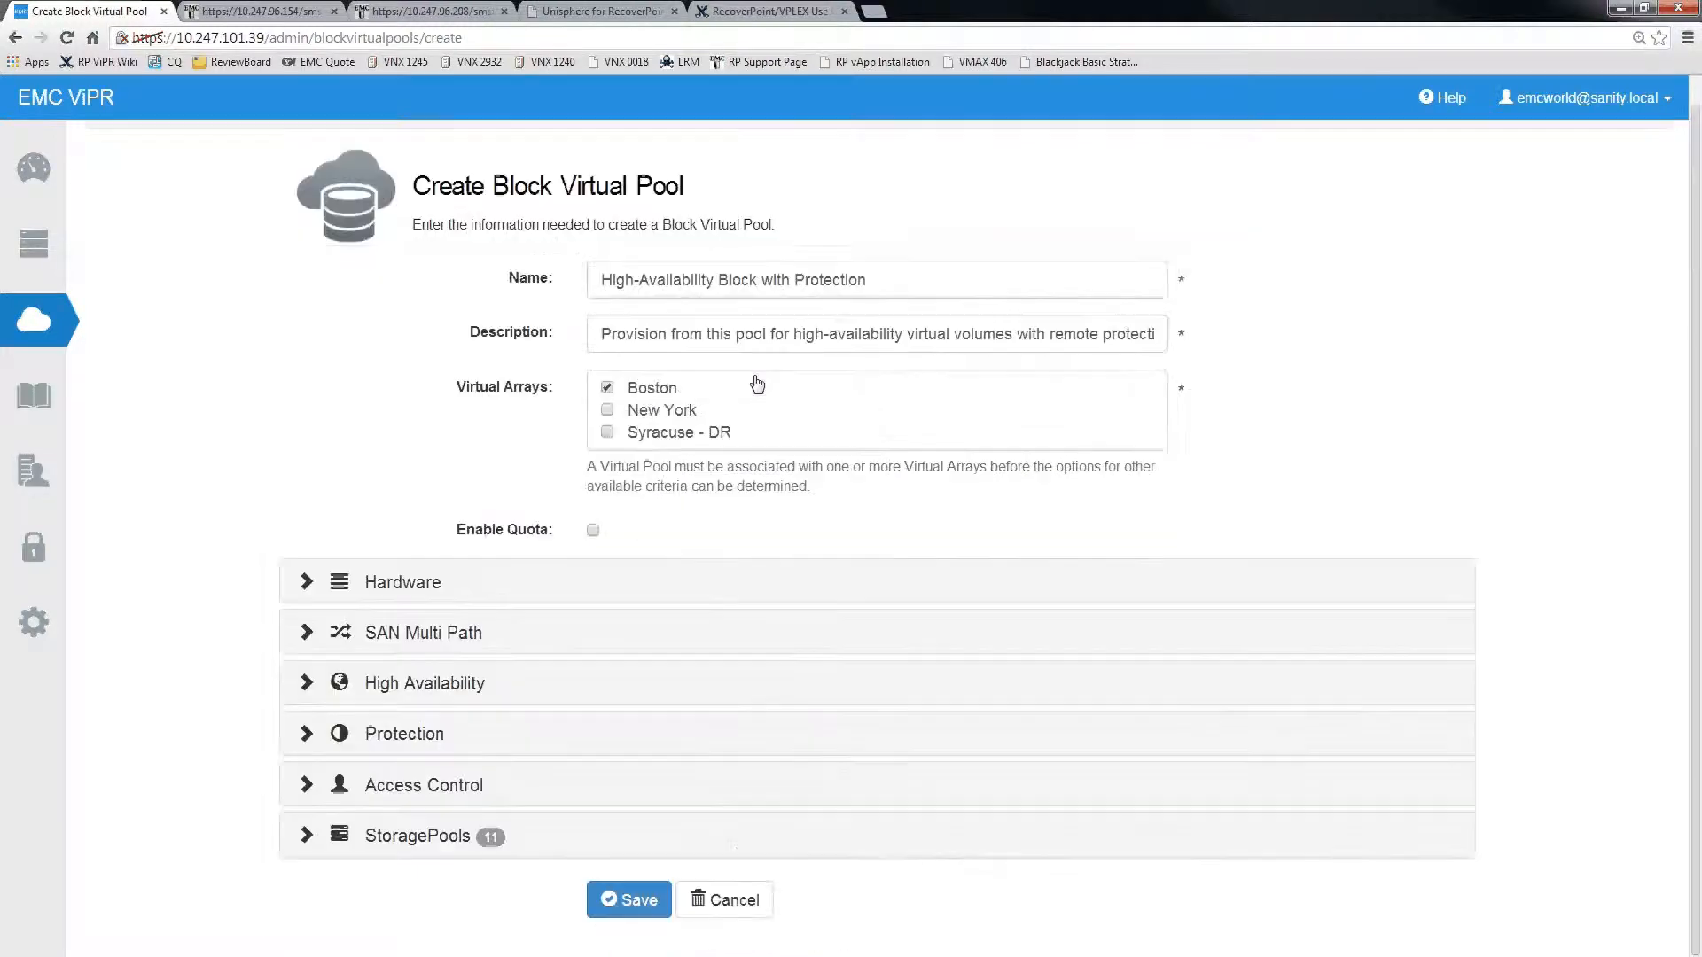
{"action": "left_click", "coordinate": [642, 910]}
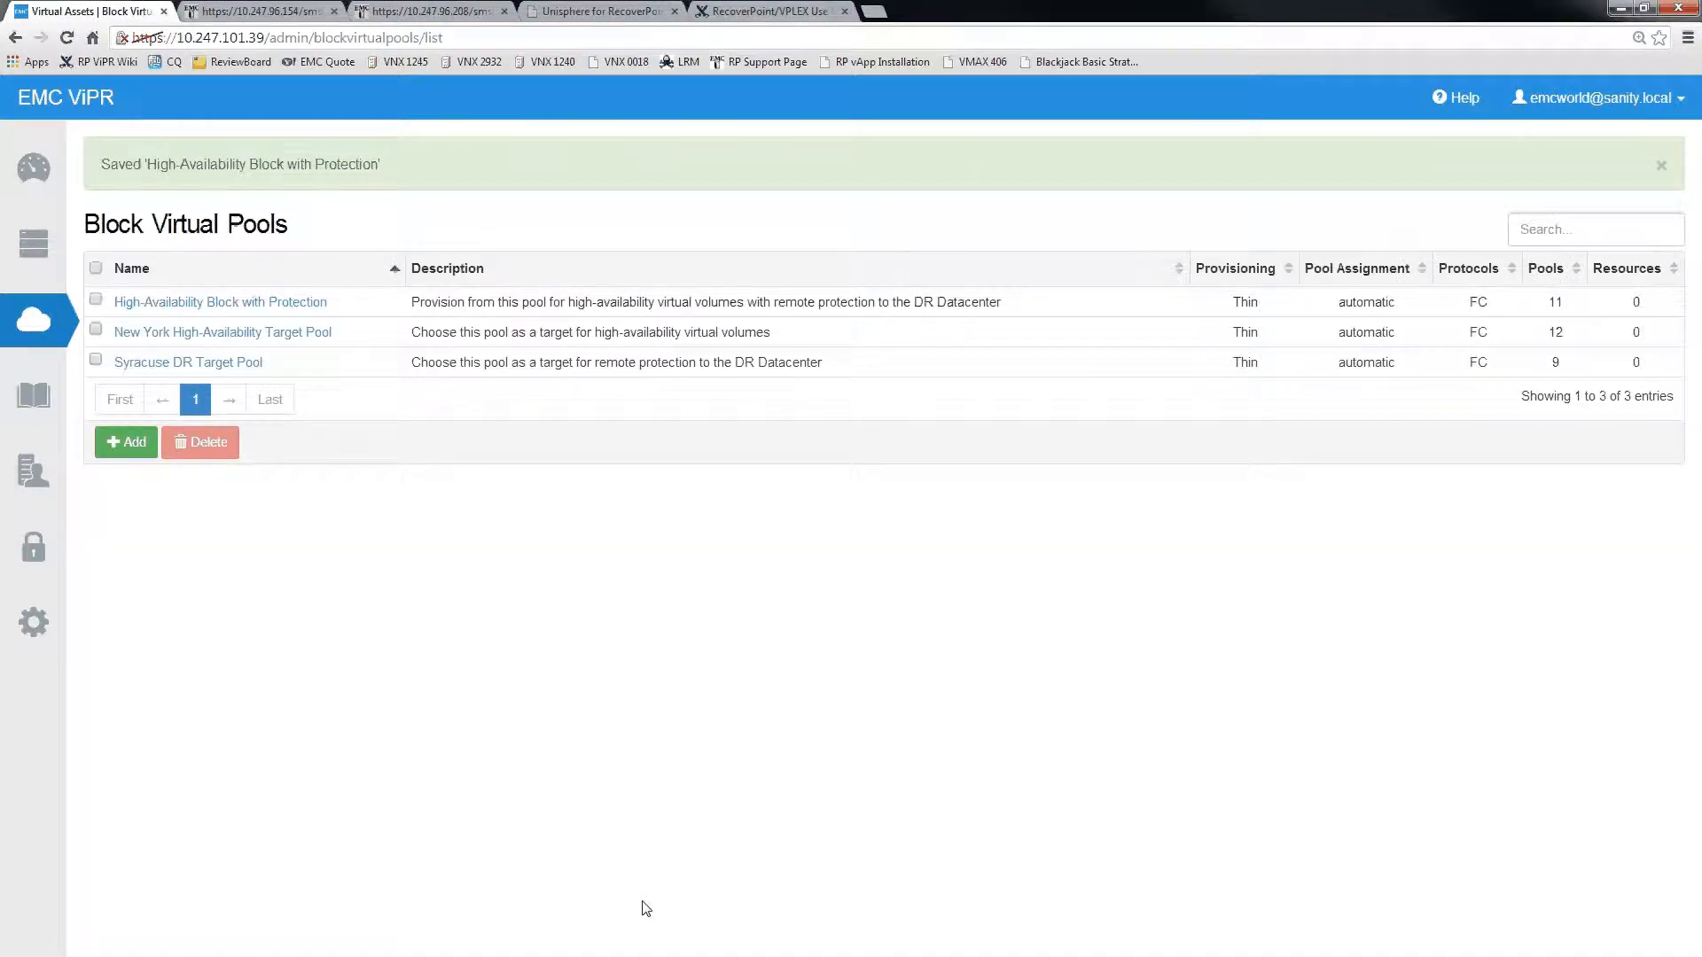
Change to User Mode and open the Create Block Volume service in Block Storage Services
{"action": "left_click", "coordinate": [1586, 97]}
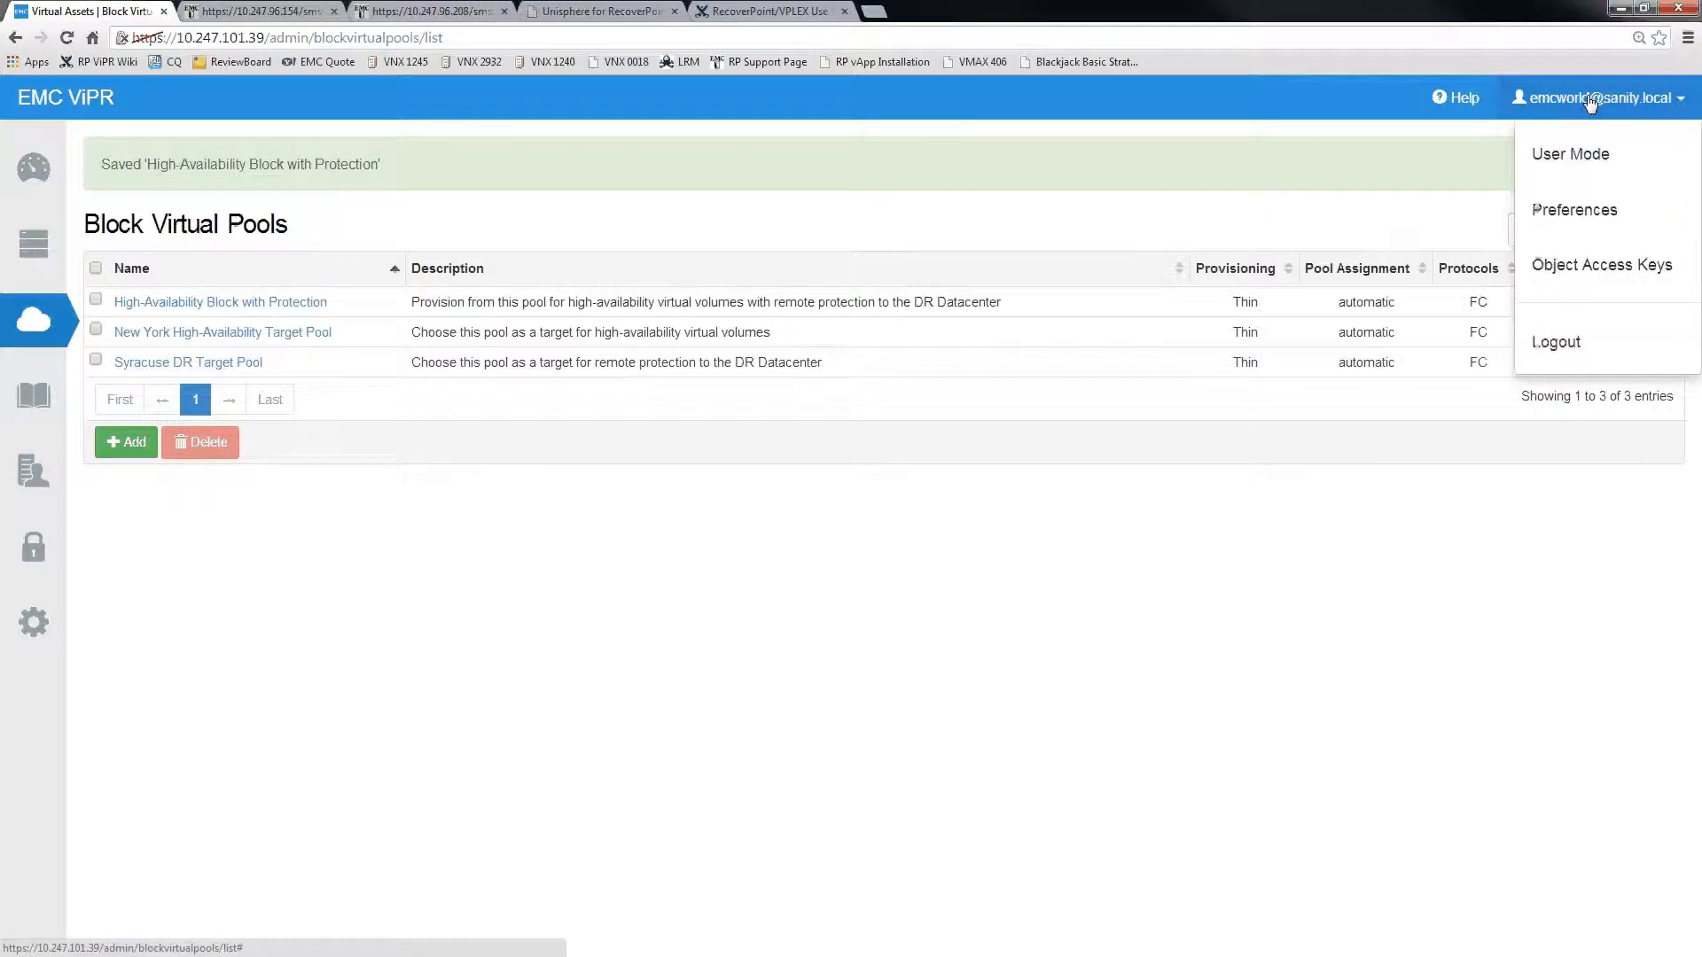
{"action": "left_click", "coordinate": [1582, 158]}
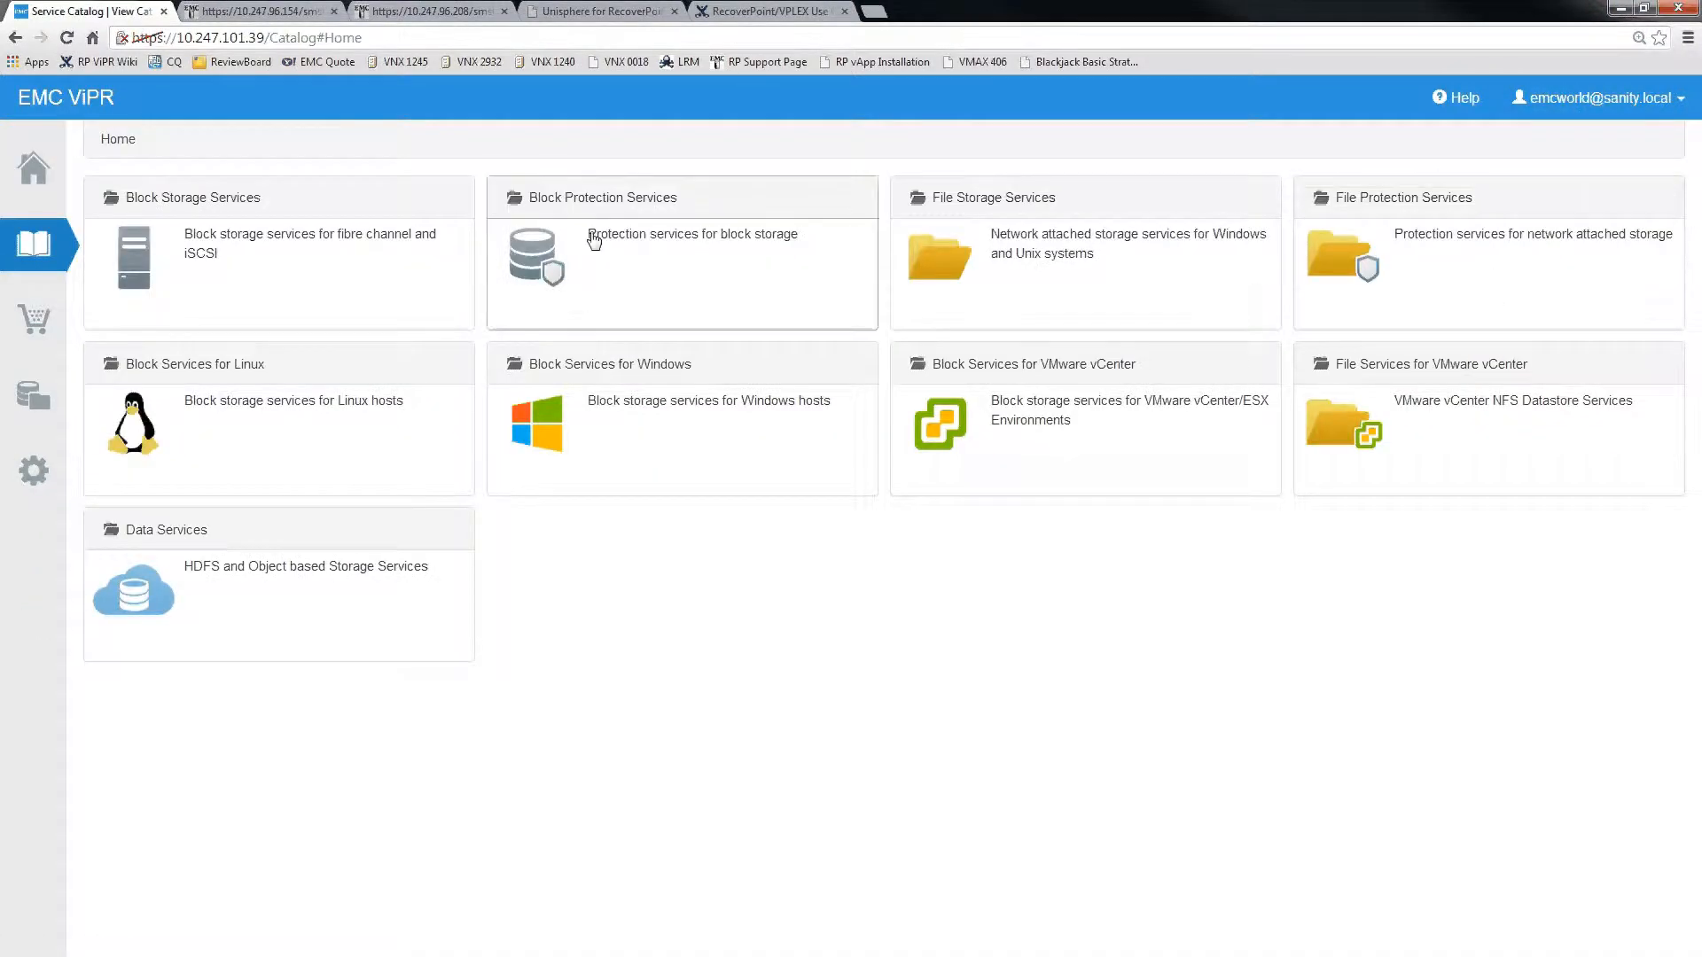
{"action": "left_click", "coordinate": [379, 253]}
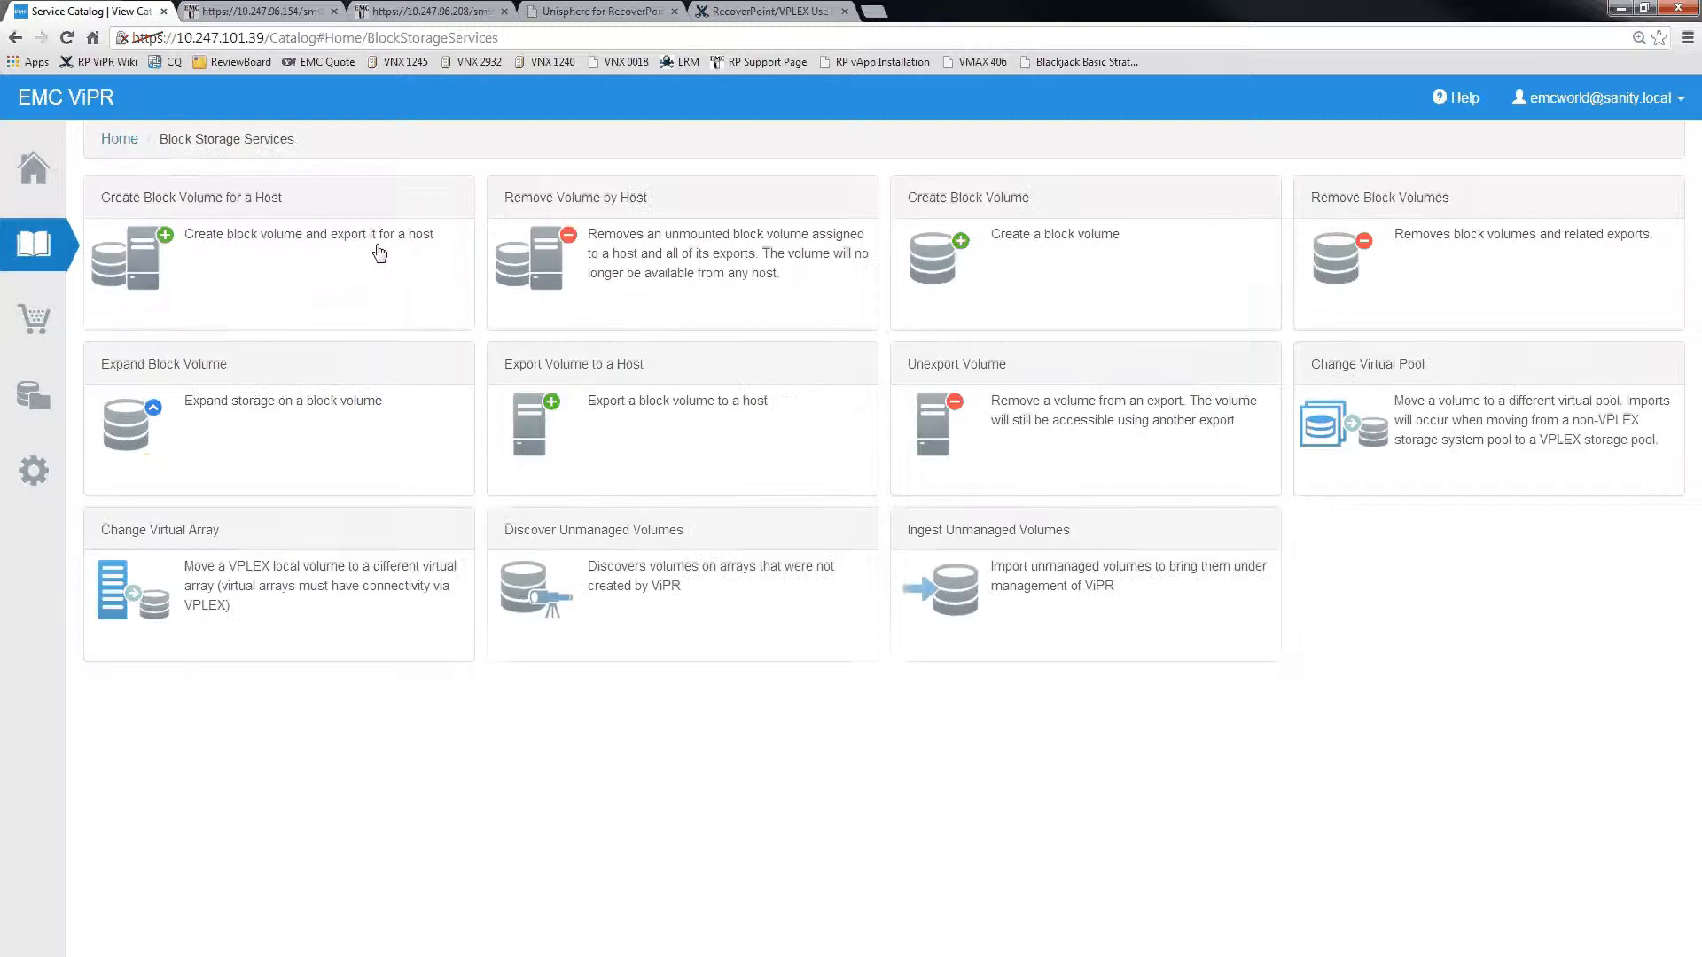
{"action": "left_click", "coordinate": [1081, 273]}
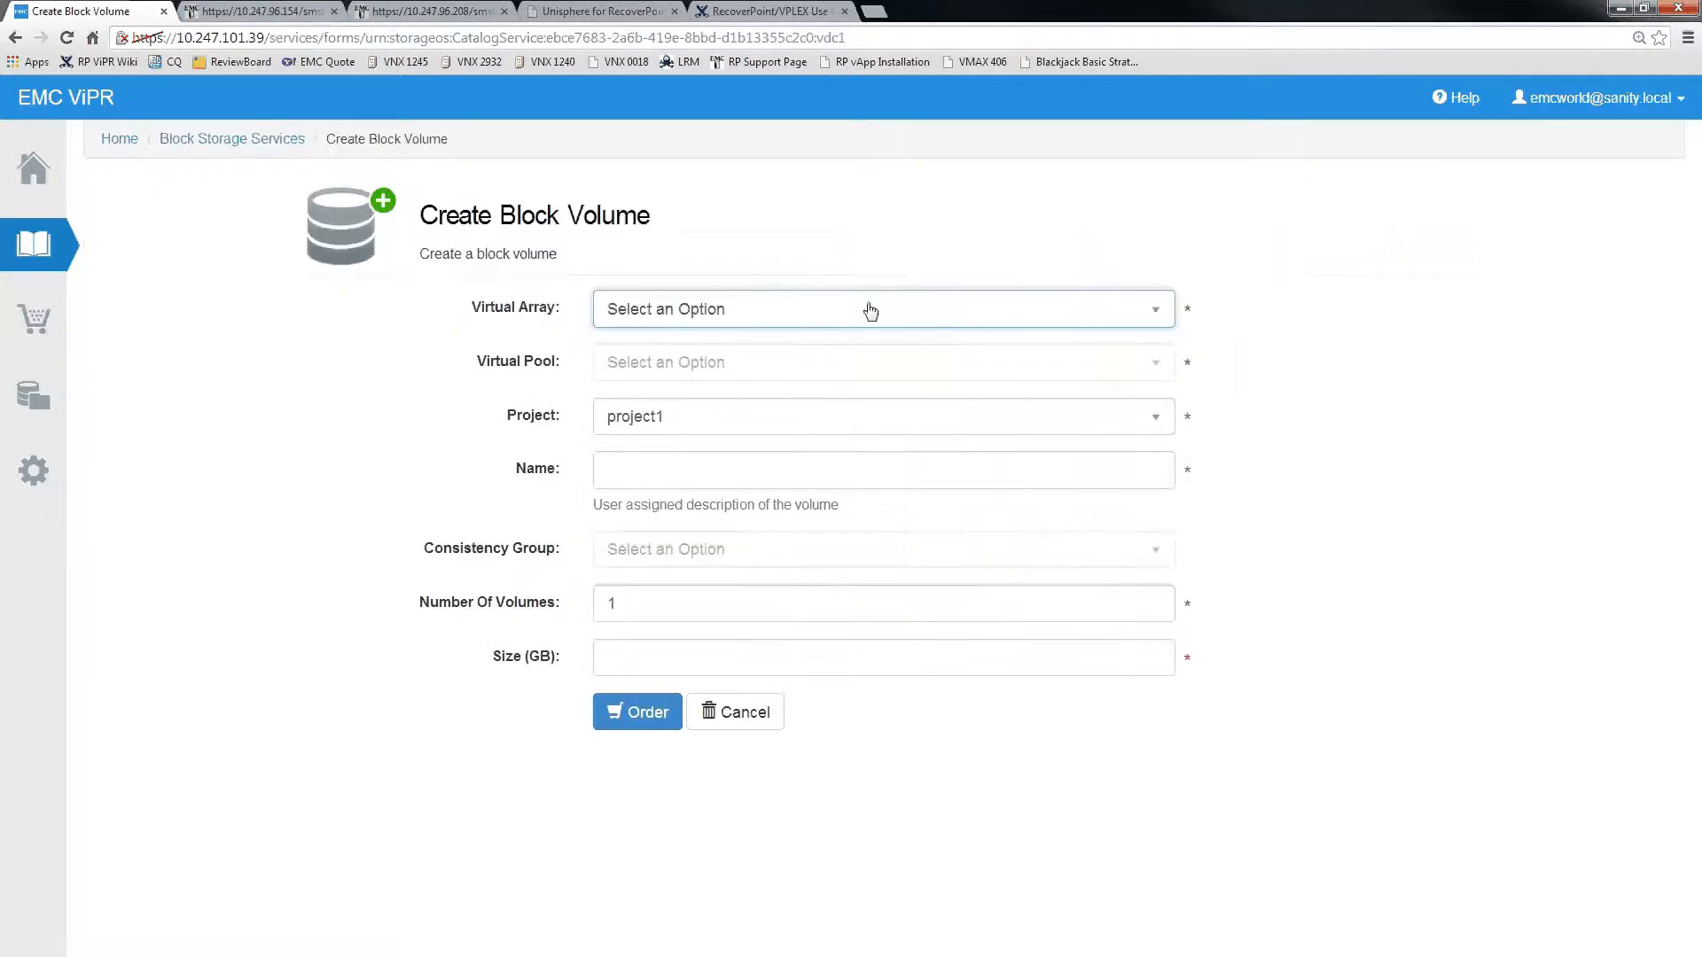
Set the new block volume's virtual array to Boston and its virtual pool to High-Availability Block with Protection
{"action": "left_click", "coordinate": [870, 312]}
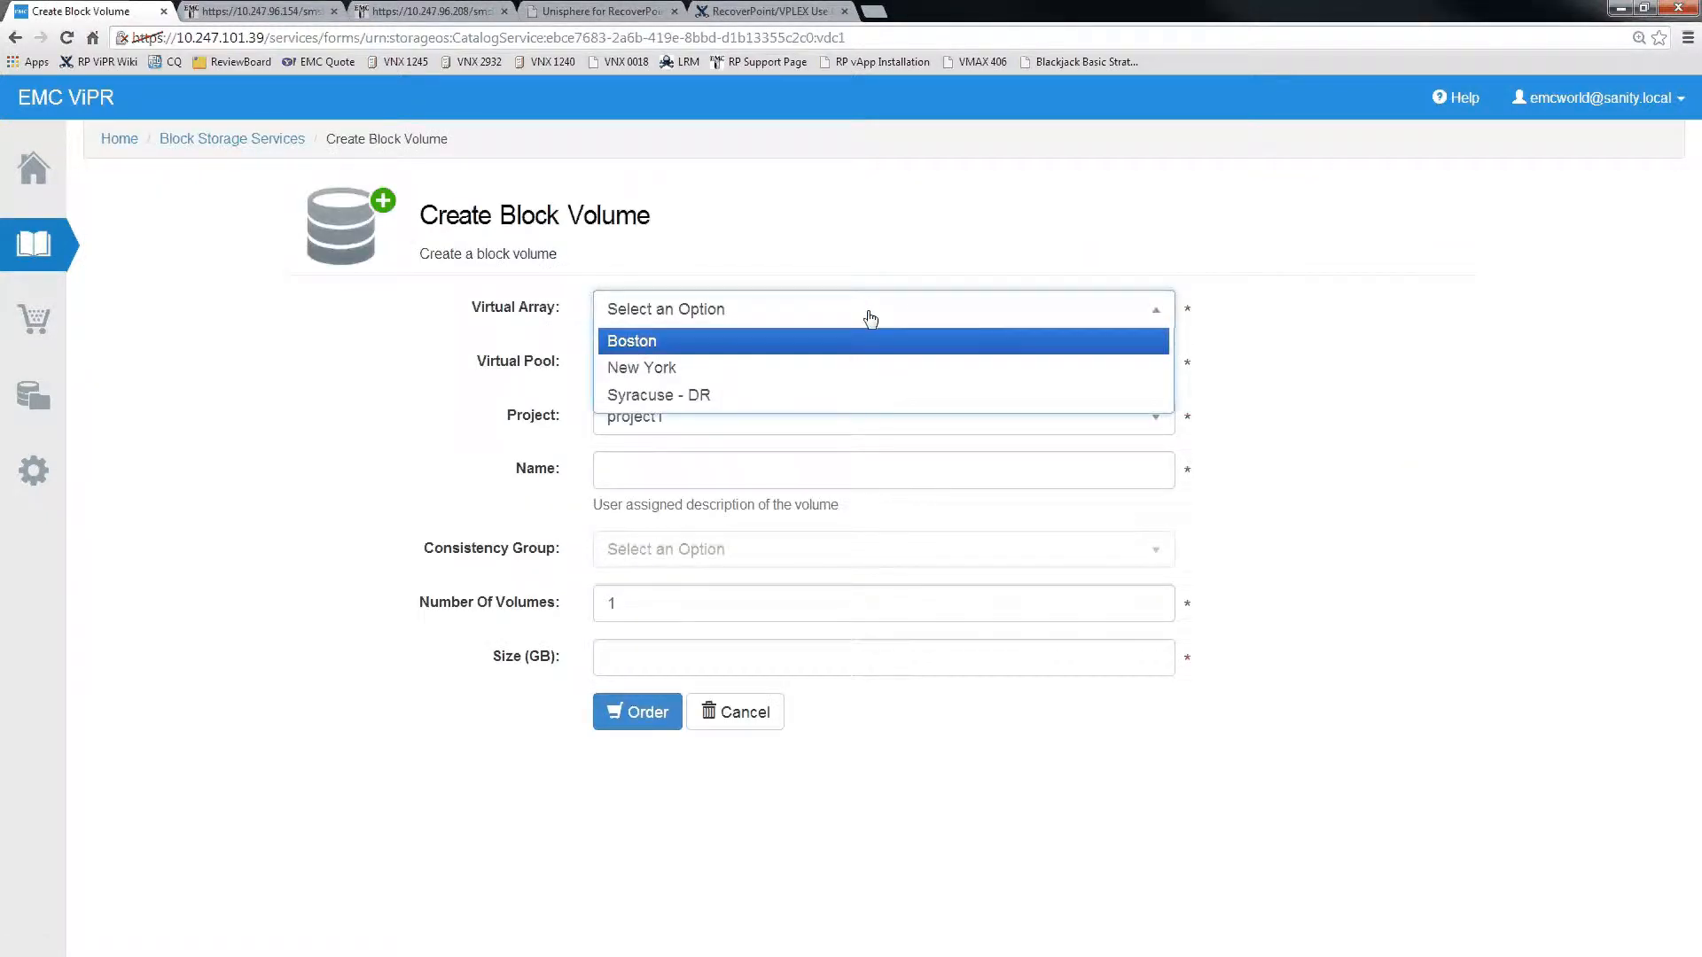
{"action": "left_click", "coordinate": [868, 347]}
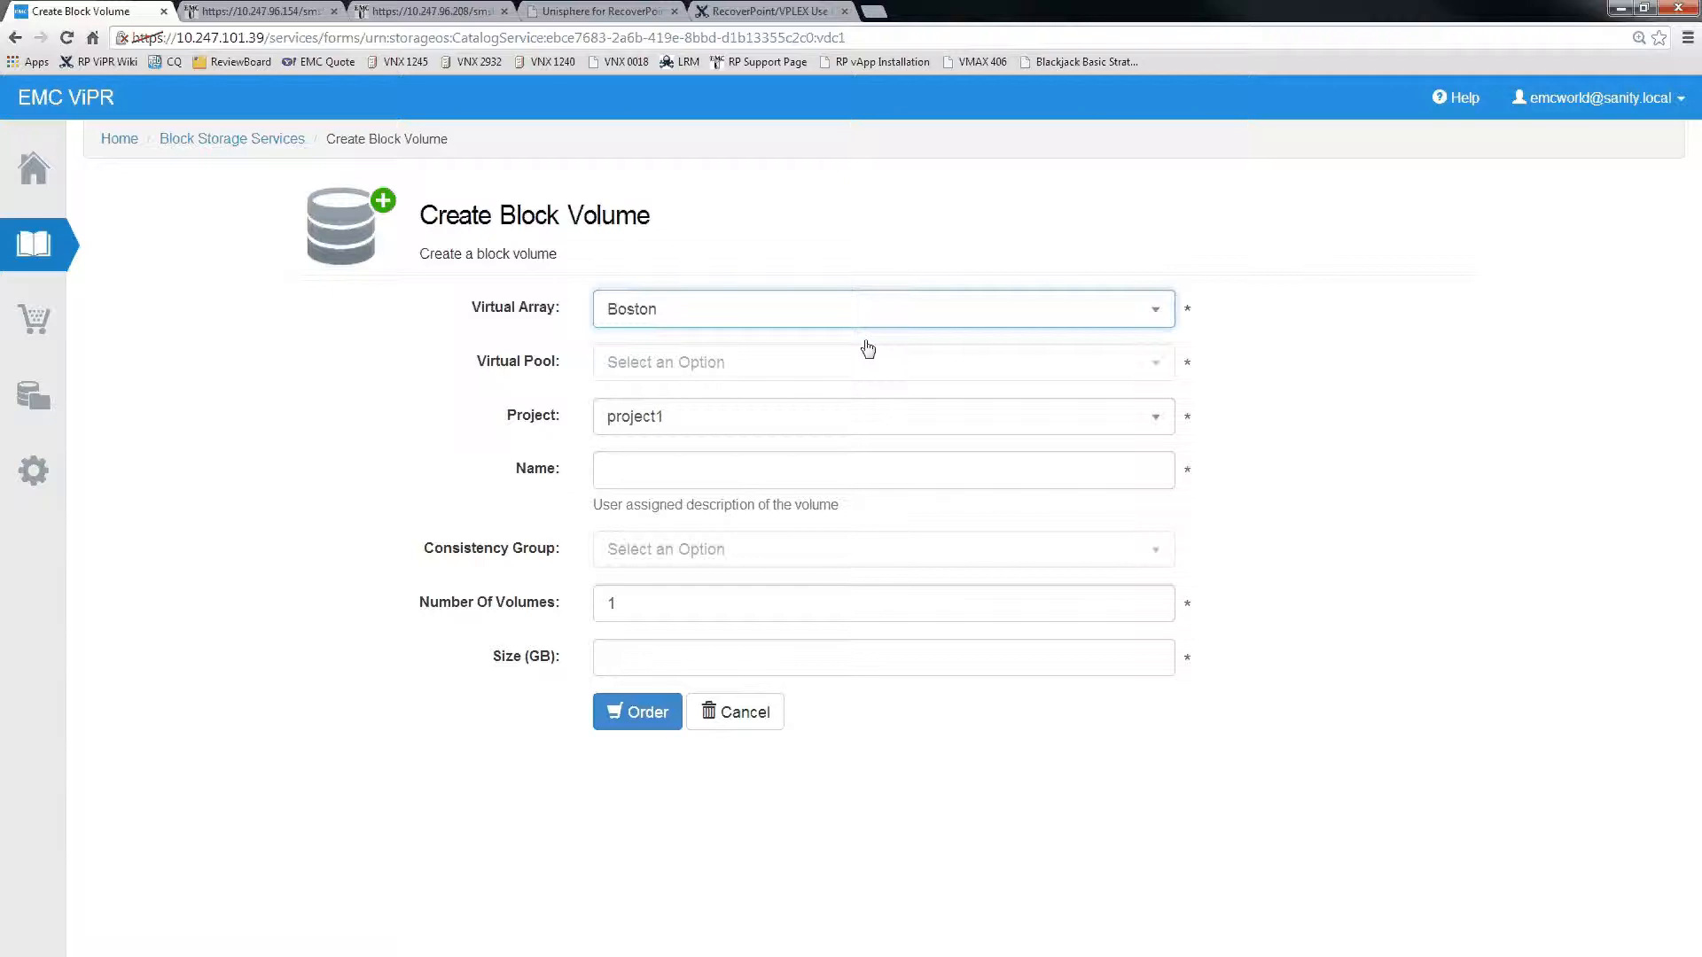
{"action": "left_click", "coordinate": [867, 364]}
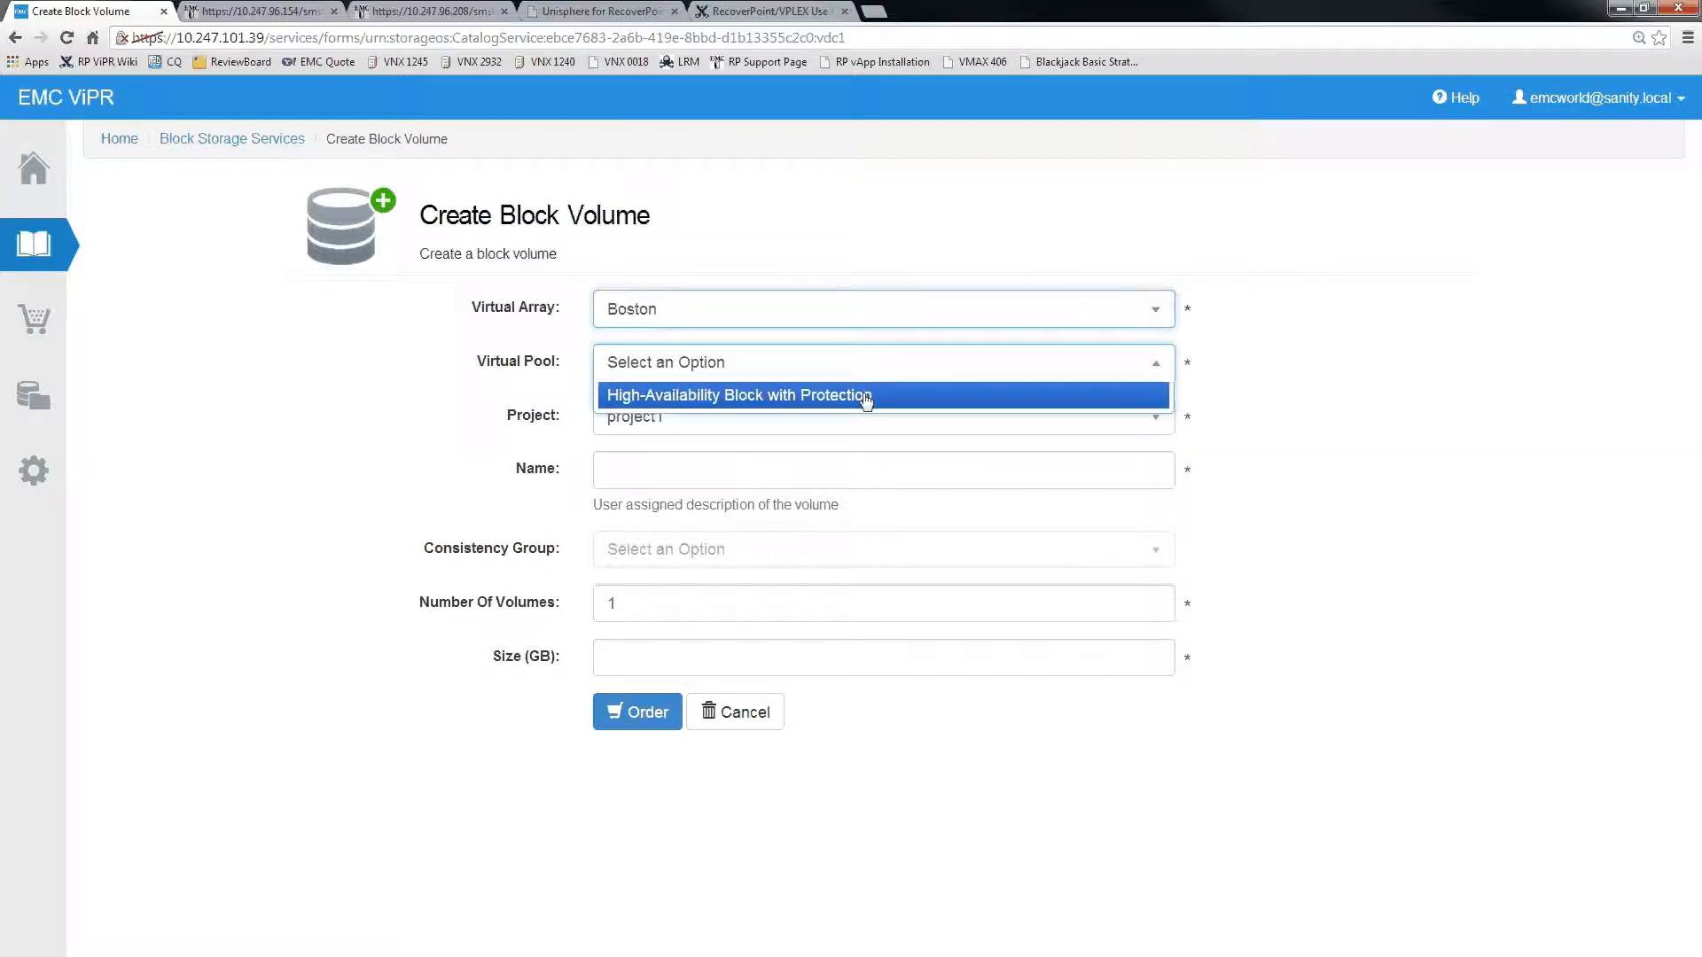
{"action": "left_click", "coordinate": [866, 396]}
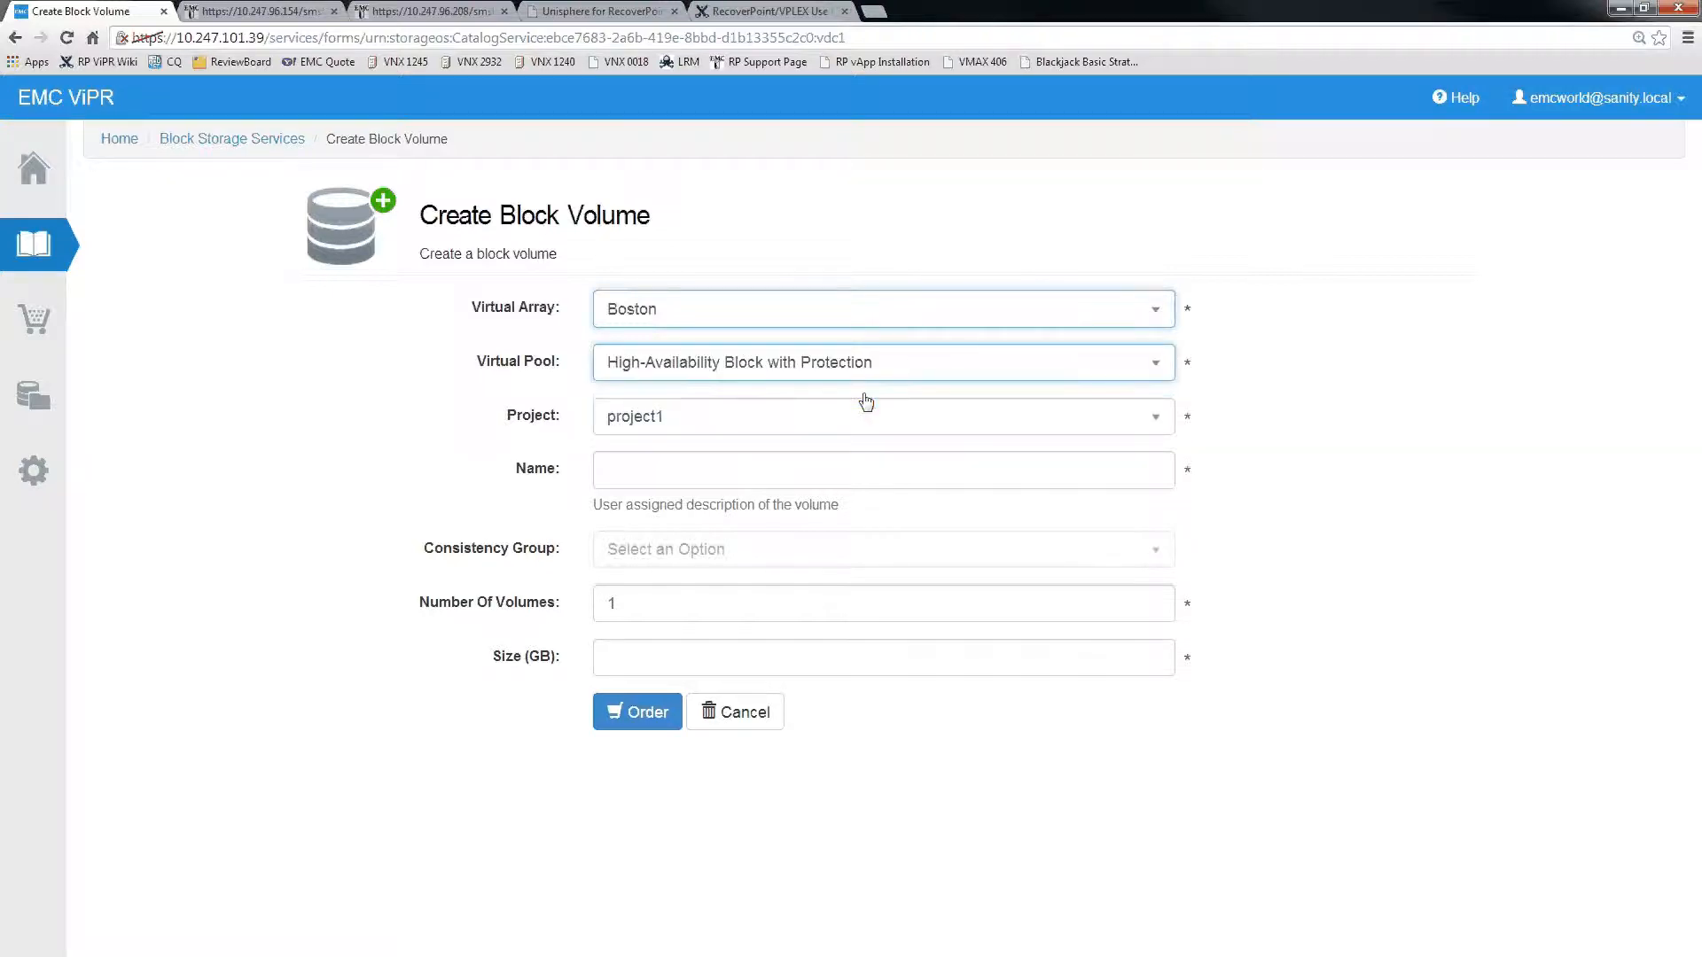
Name the new block volume FINANCE1, set its size to 20 GB, and submit the order
{"action": "left_click", "coordinate": [861, 485]}
{"action": "type", "text": "FI"}
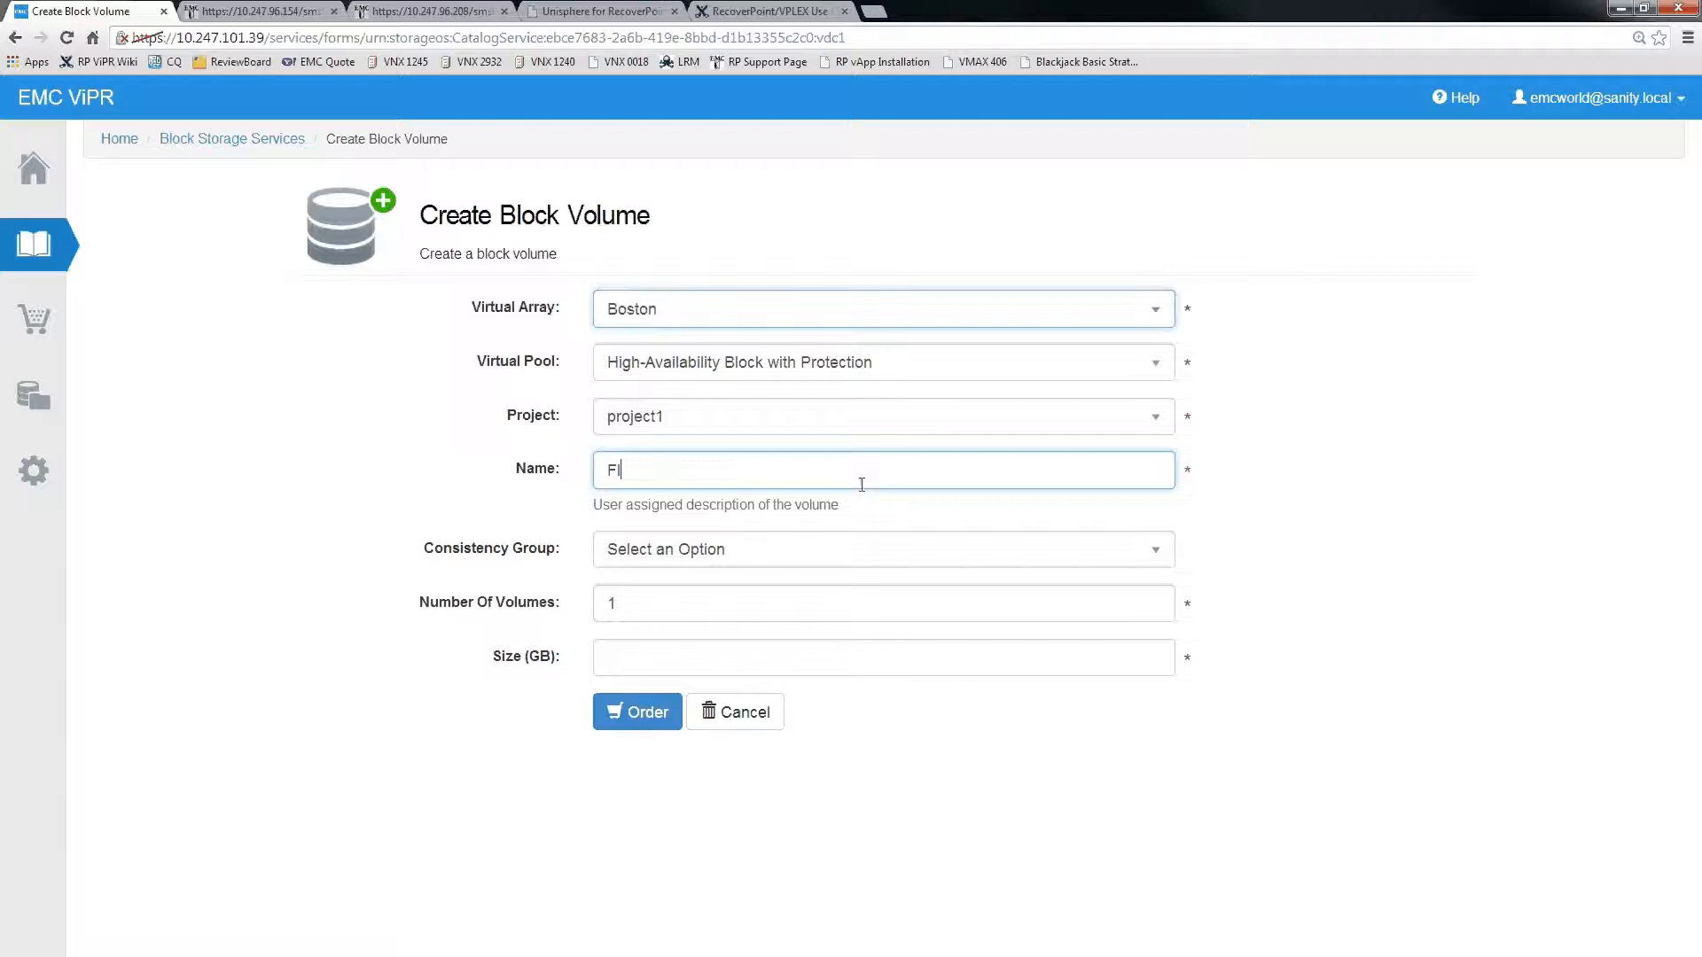
{"action": "type", "text": "NANCE1"}
{"action": "left_click", "coordinate": [840, 663]}
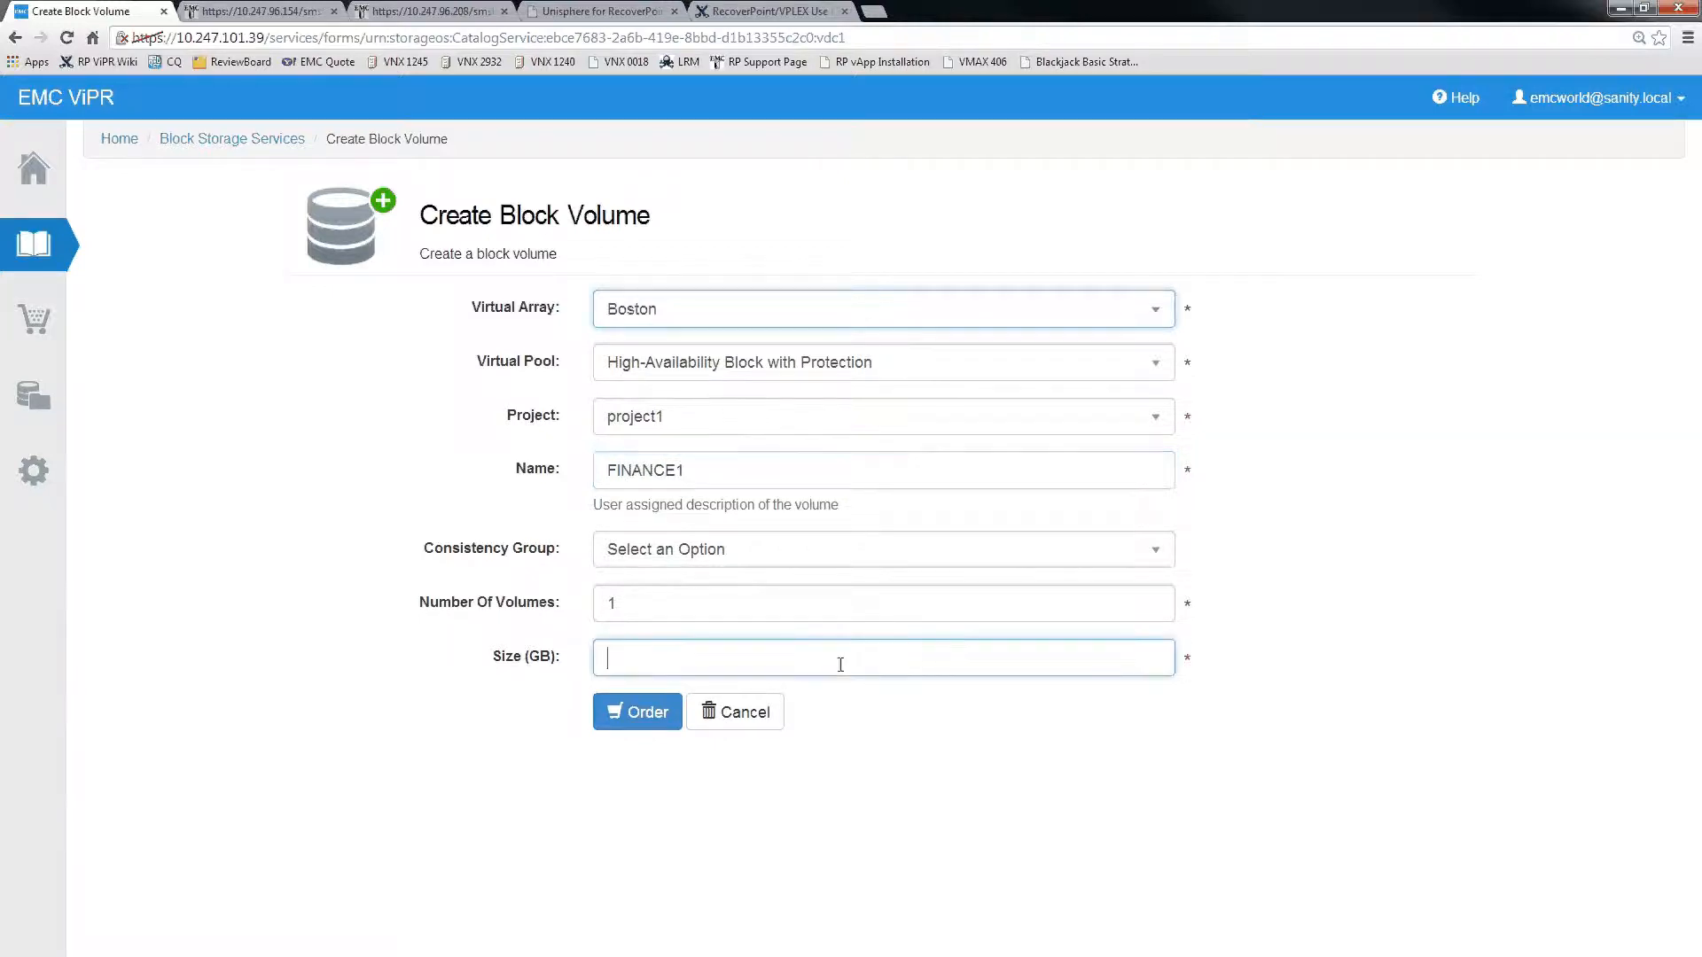
{"action": "type", "text": "20"}
{"action": "left_click", "coordinate": [666, 712]}
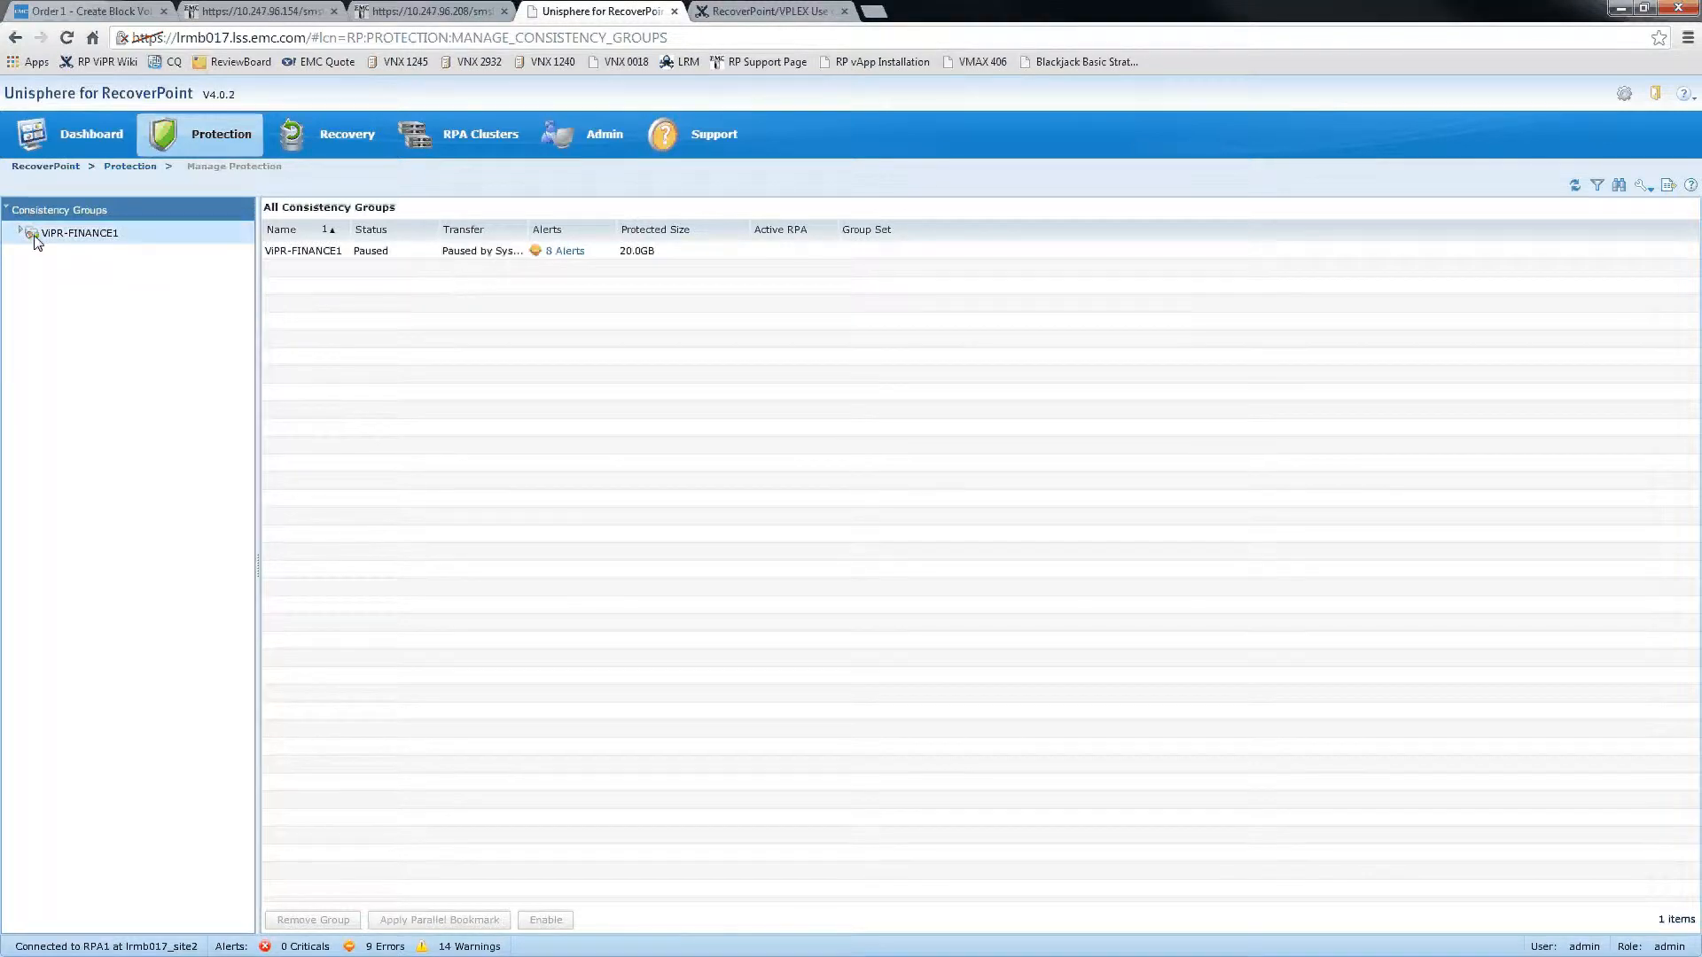
Examine the ViPR-FINANCE1 consistency group's copies and replication status in Unisphere for RecoverPoint, and return to the volume order in EMC ViPR
{"action": "left_click", "coordinate": [20, 230]}
{"action": "left_click", "coordinate": [75, 232]}
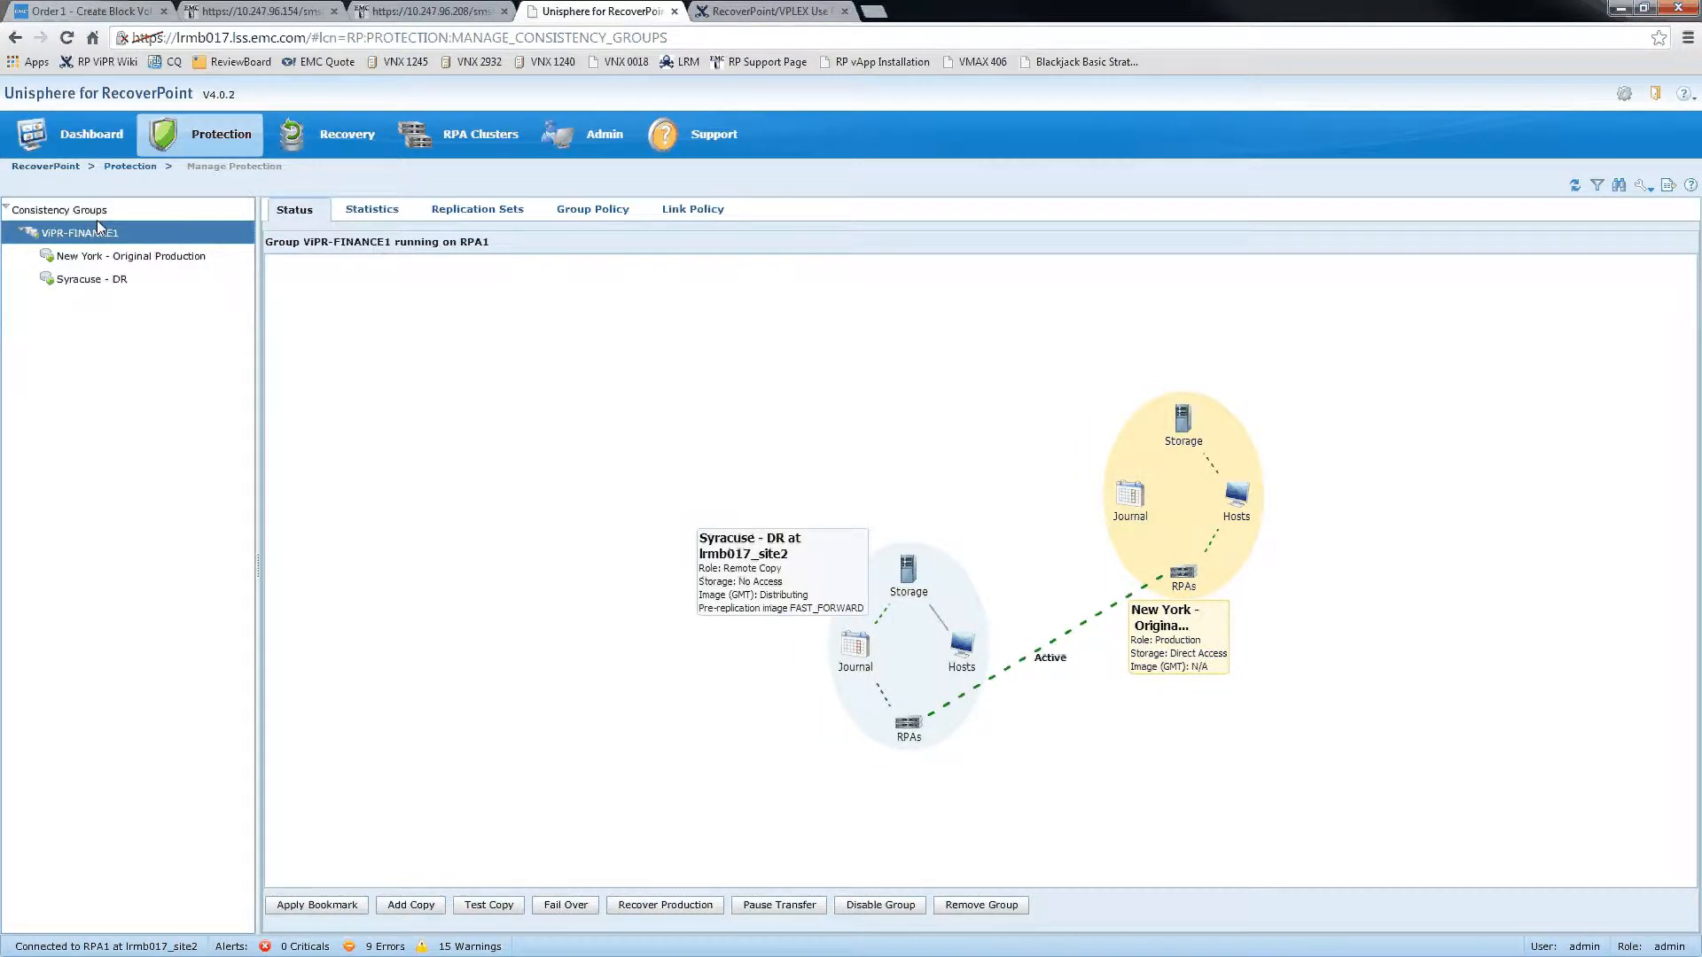
{"action": "left_click", "coordinate": [81, 12]}
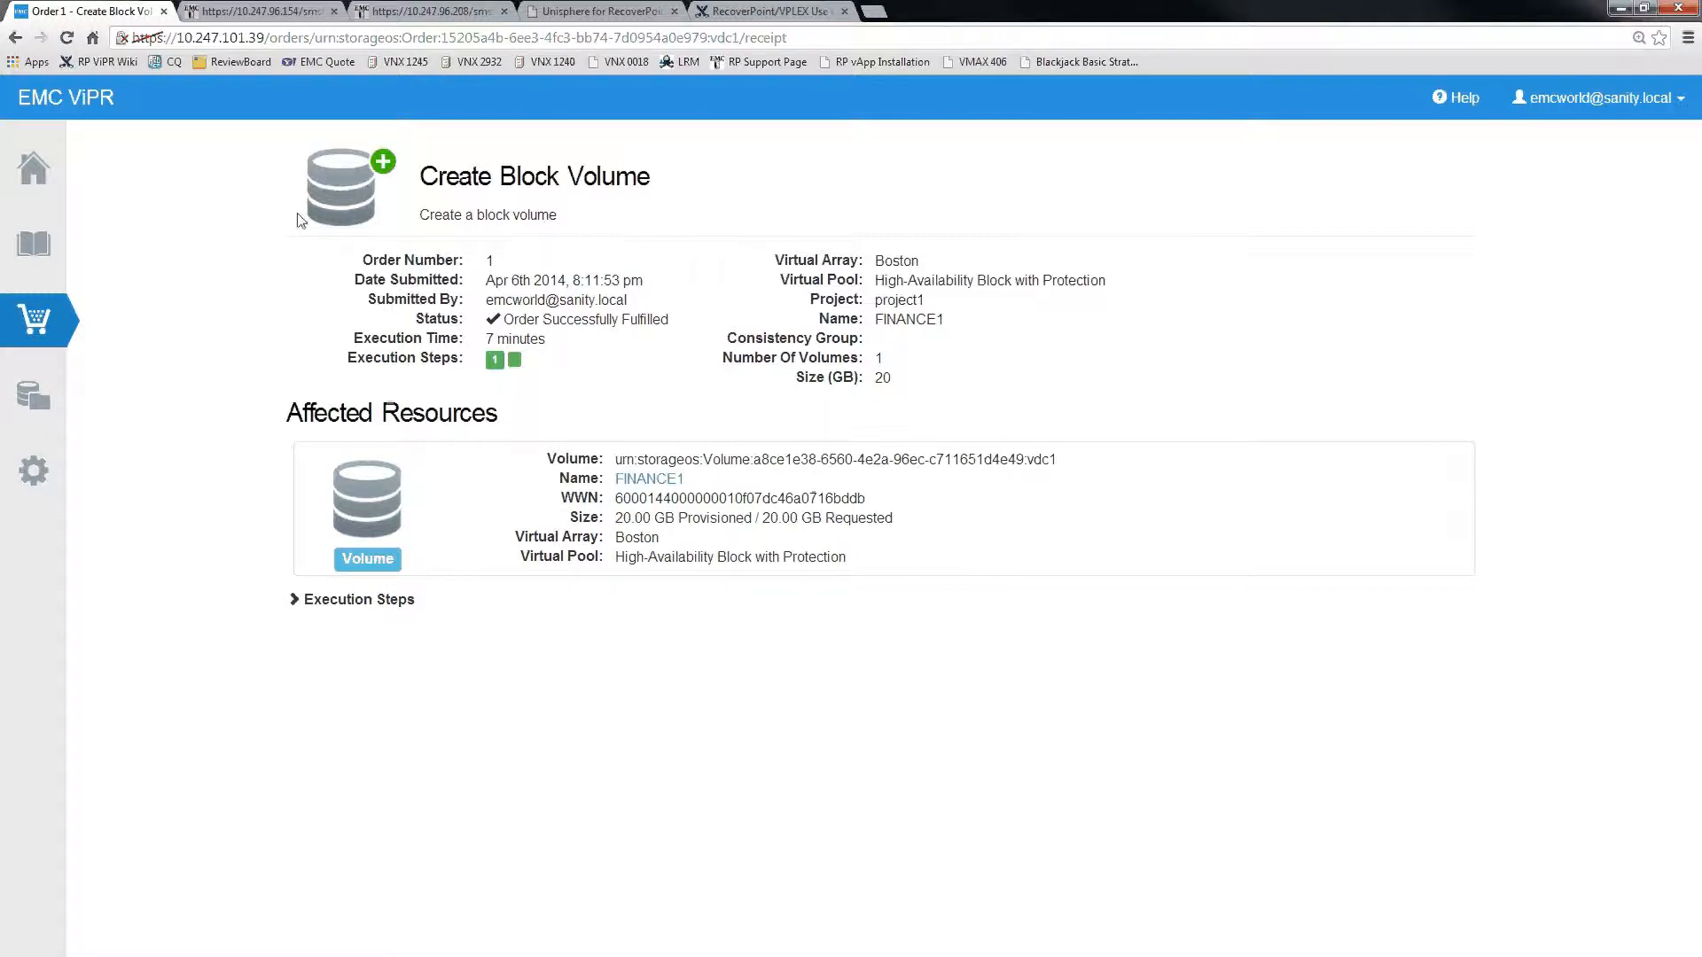
Switch to Unisphere for VPLEX at 10.247.96.154 and examine the properties of distributed consistency group ViPR-RP-FINANCE1-CG and its virtual volume
{"action": "left_click", "coordinate": [275, 16]}
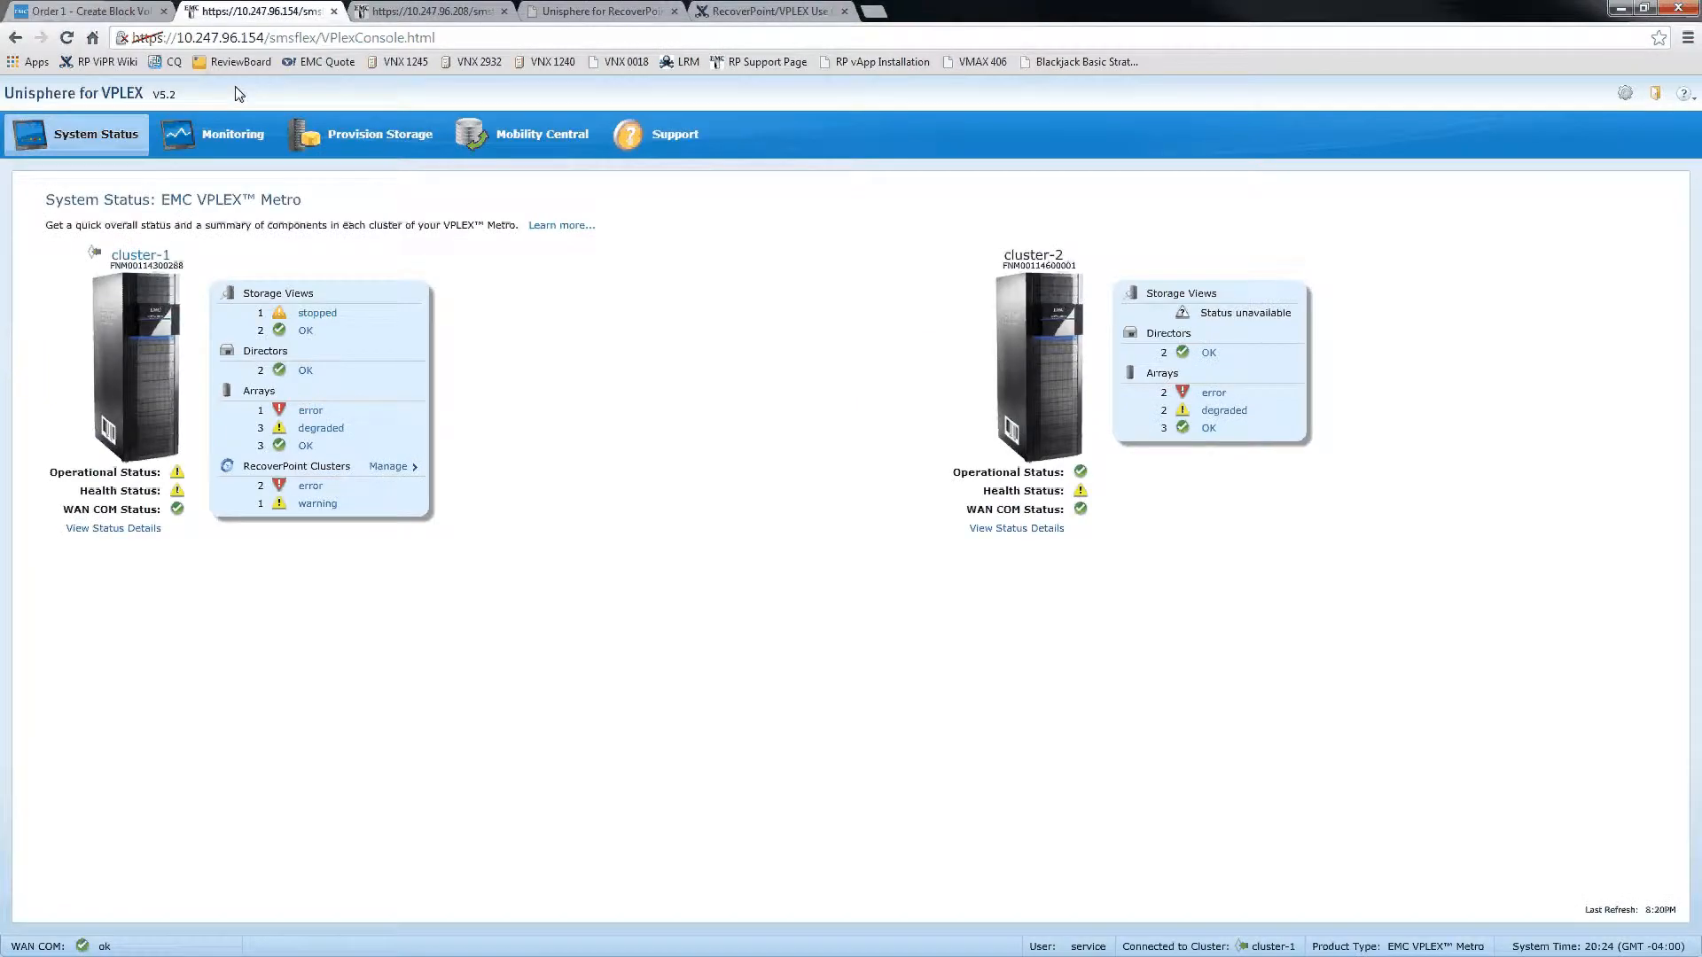
{"action": "left_click", "coordinate": [361, 137]}
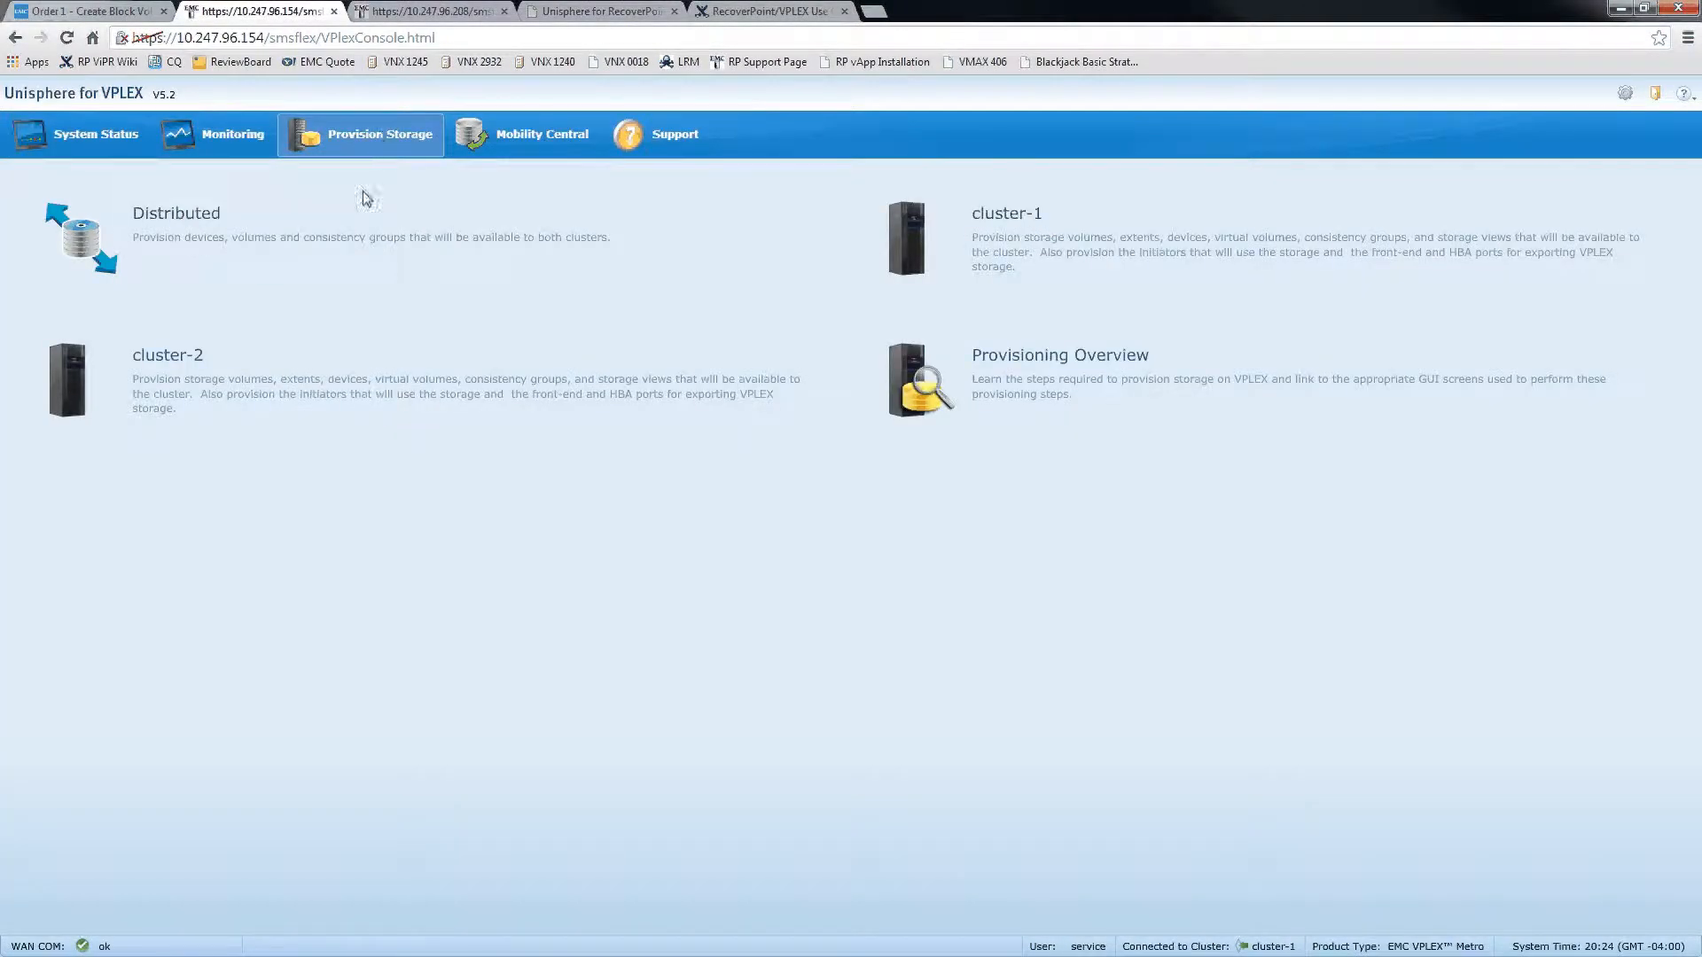
{"action": "left_click", "coordinate": [364, 237]}
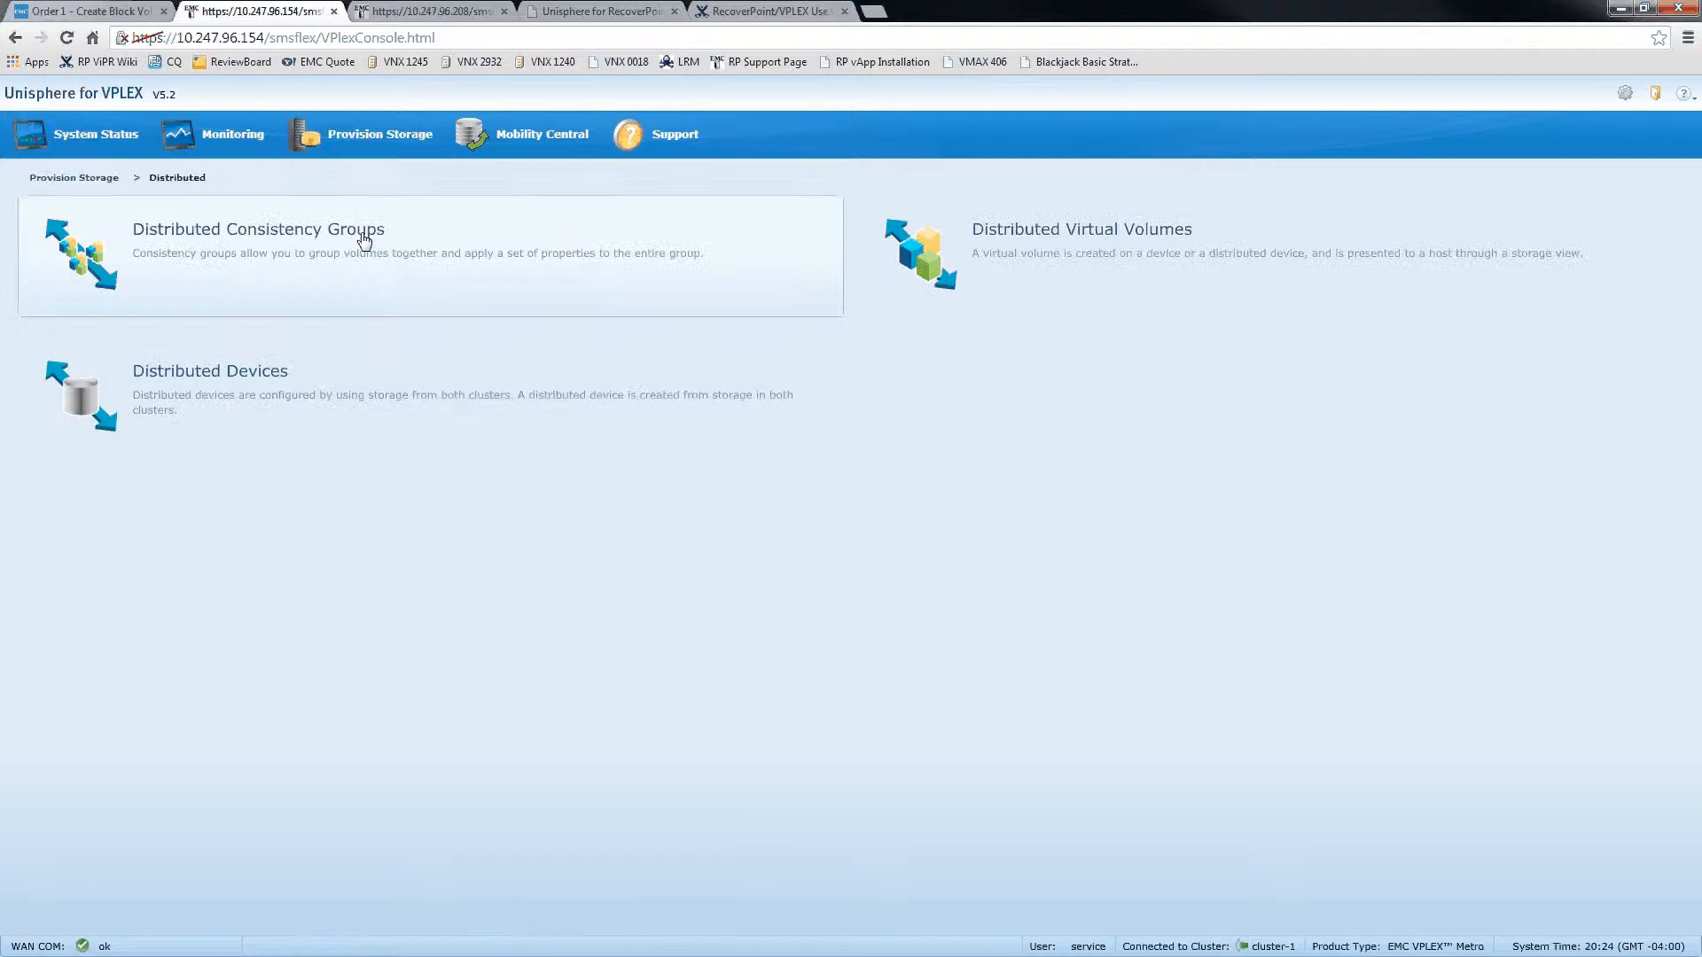
{"action": "left_click", "coordinate": [365, 237]}
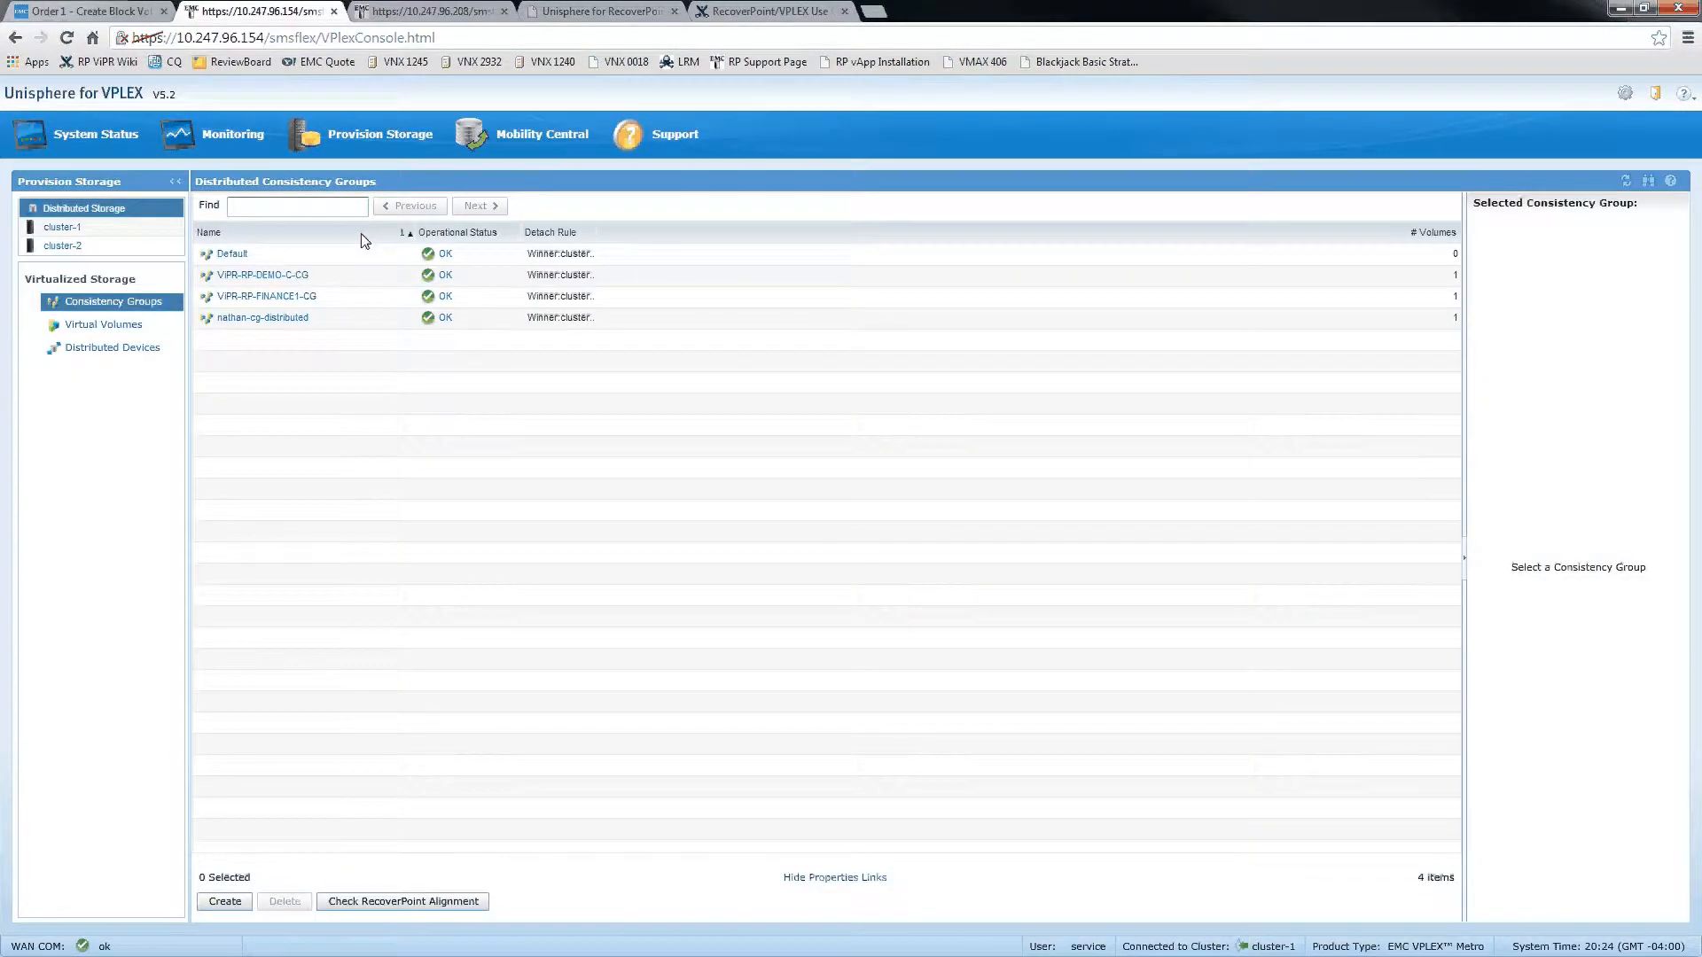
{"action": "left_click", "coordinate": [312, 297]}
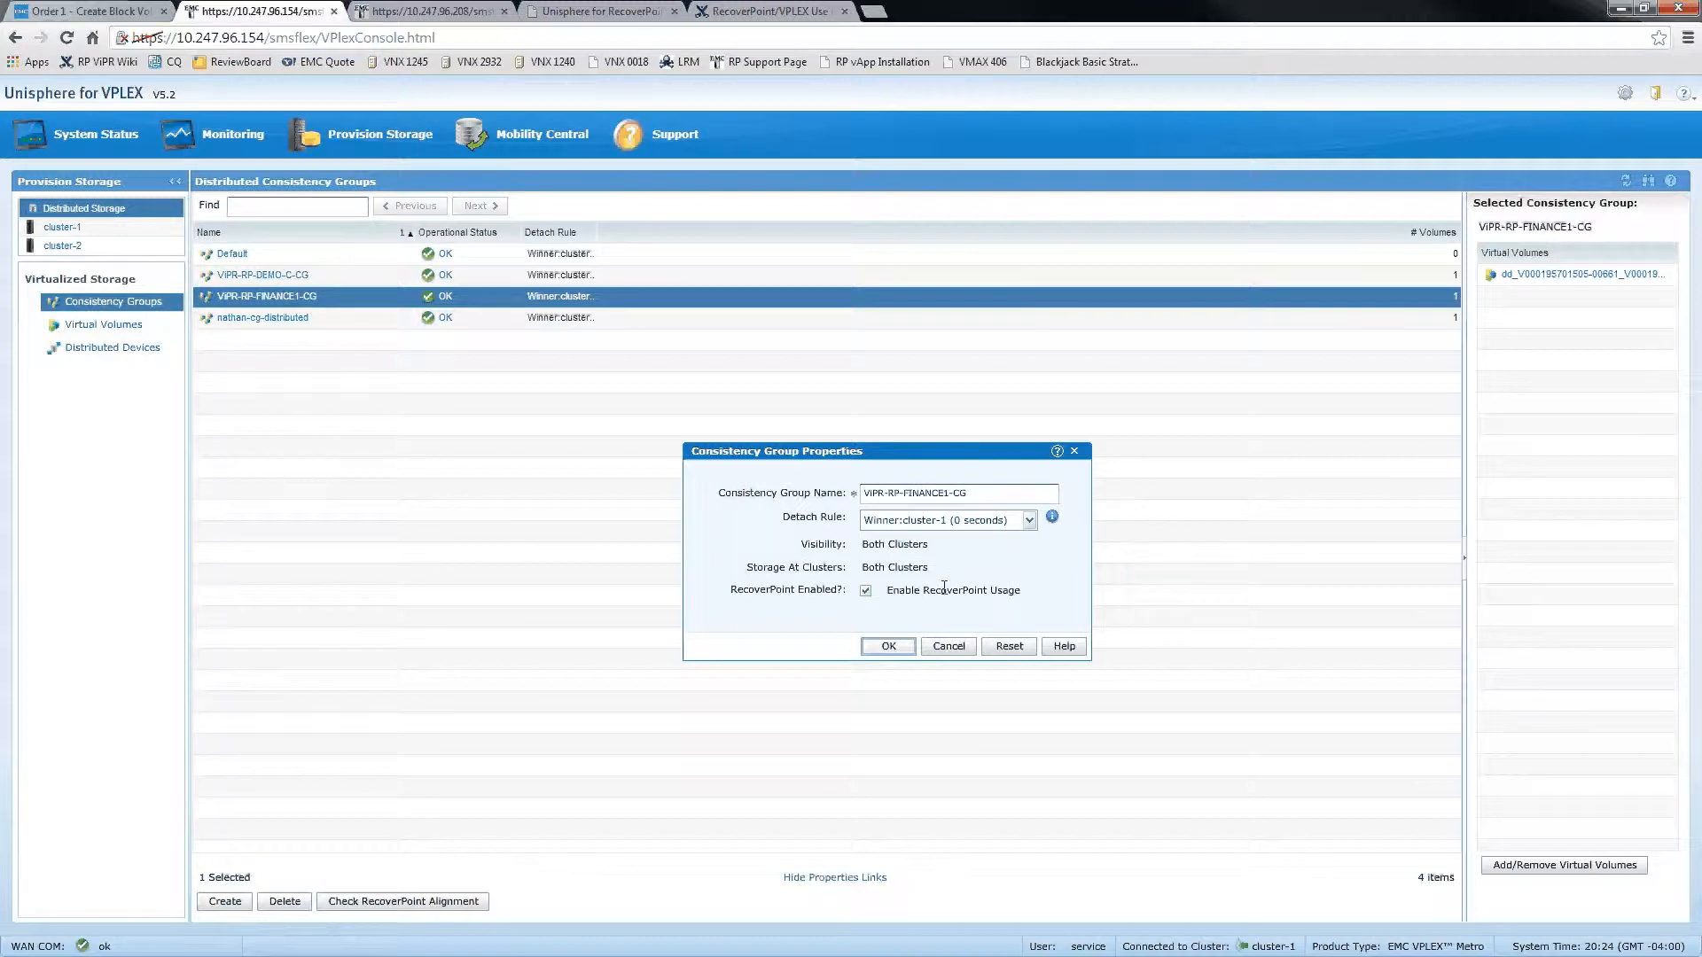
{"action": "left_click", "coordinate": [892, 647]}
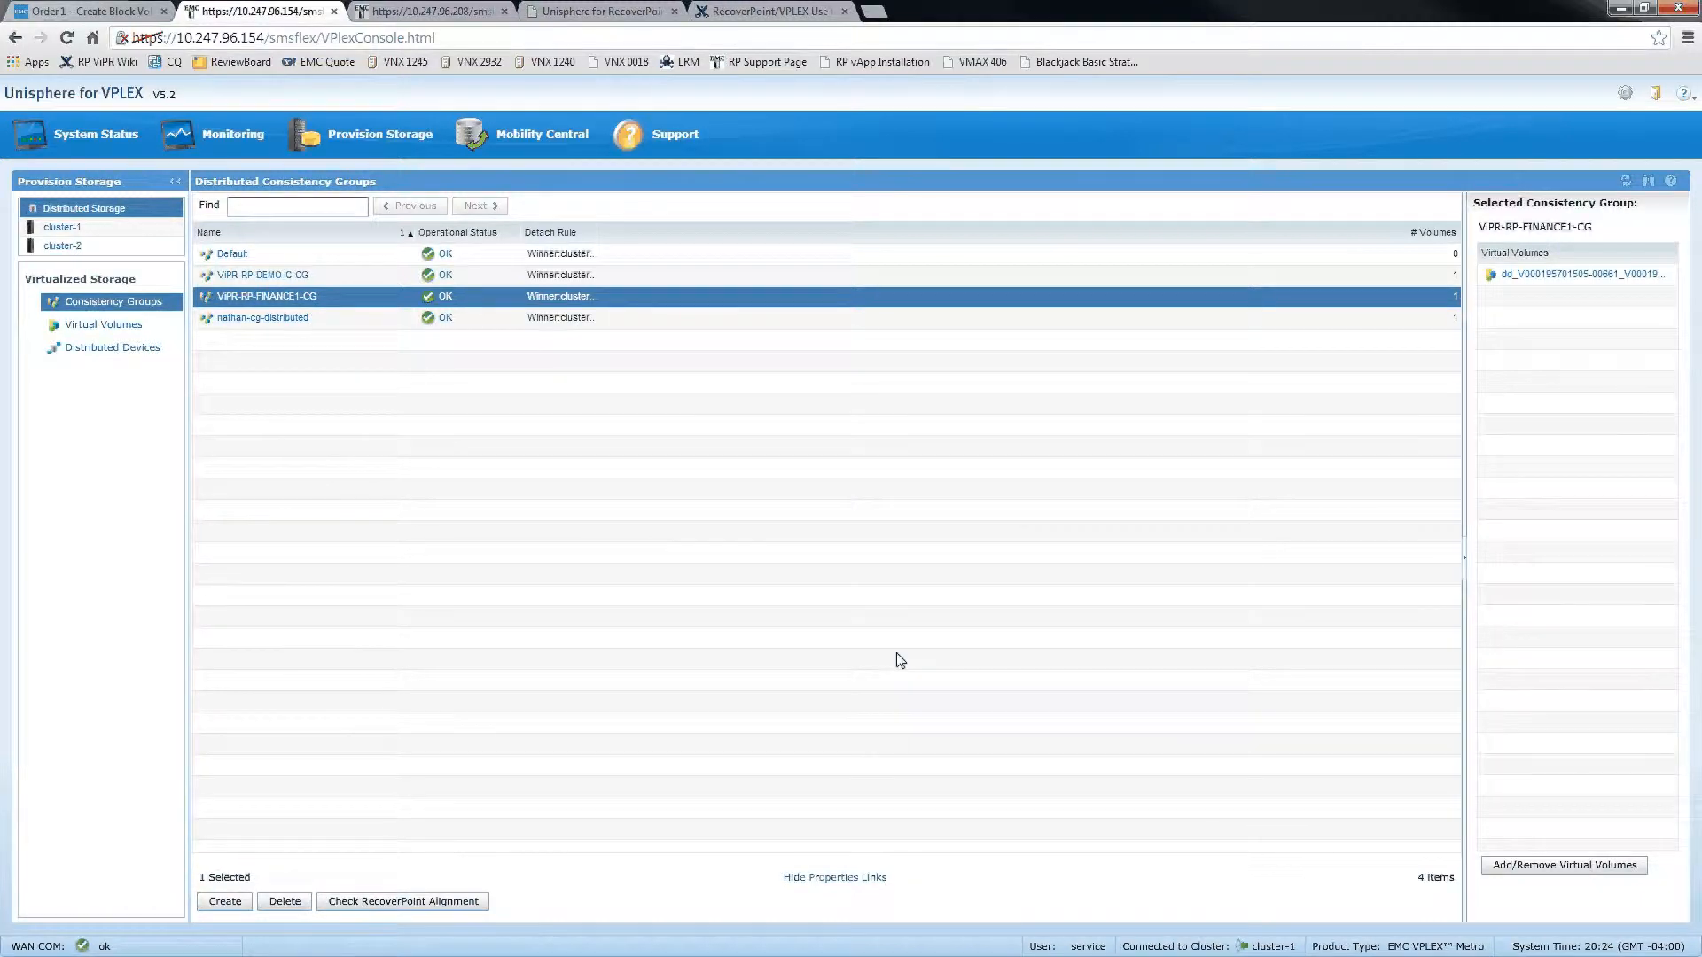
{"action": "left_click", "coordinate": [1521, 280]}
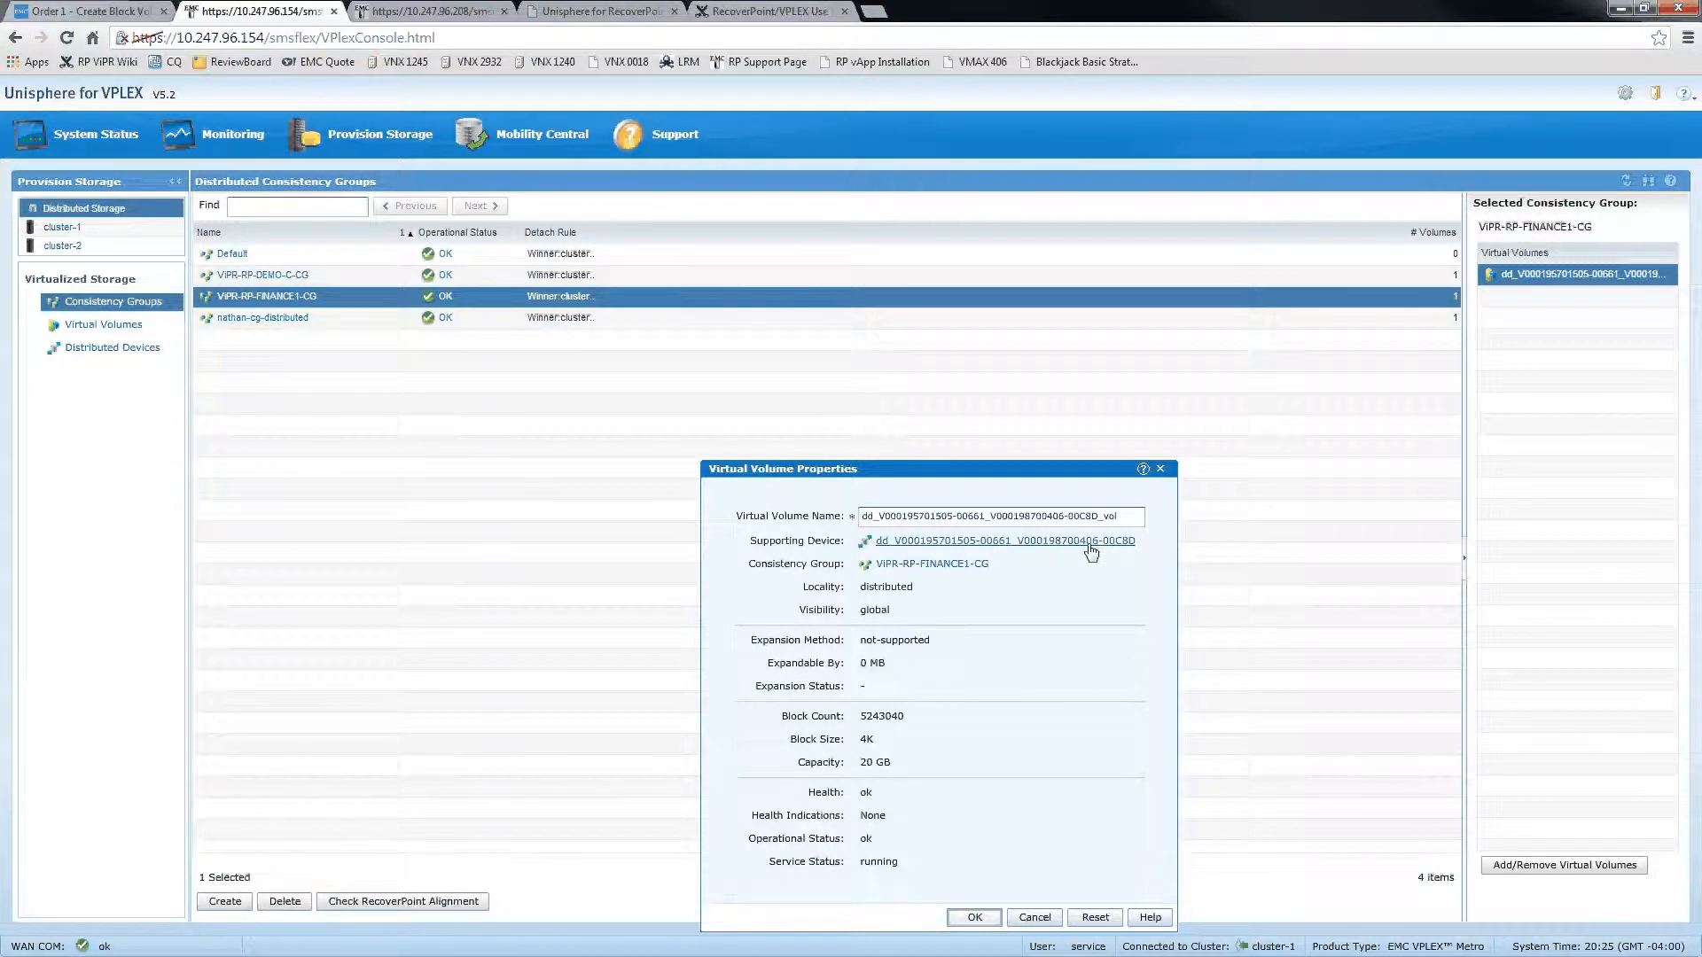
{"action": "left_click", "coordinate": [985, 916]}
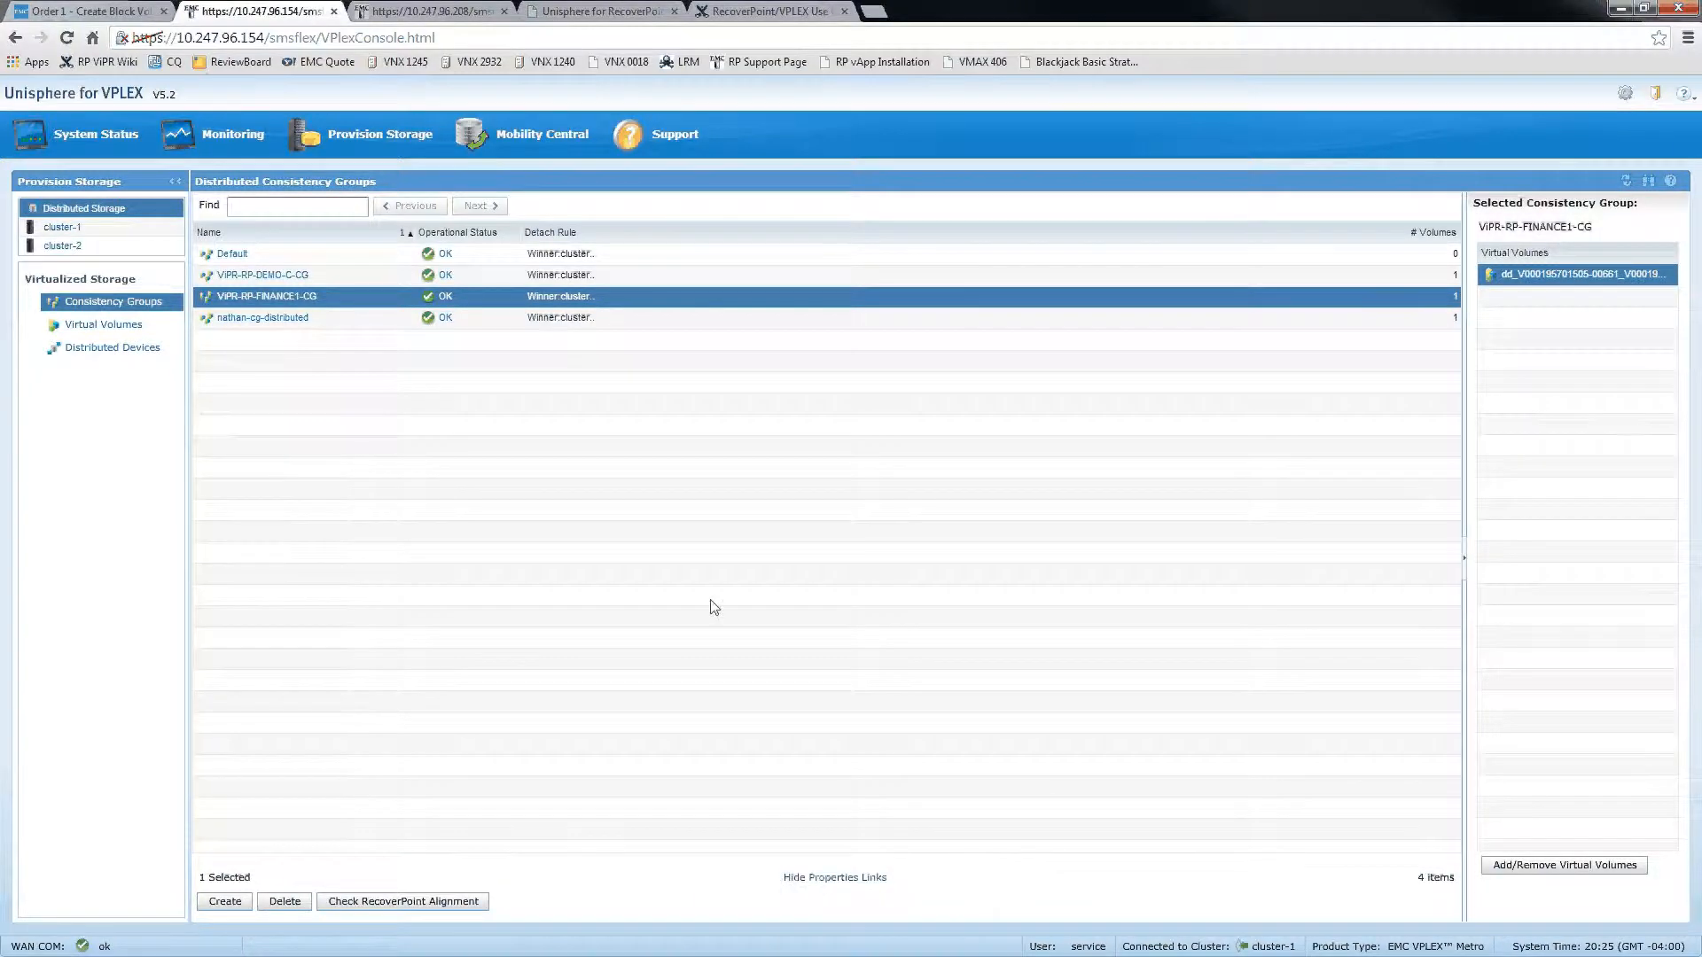
Examine the properties of cluster-1's ViPR-RP-FINANCE1sourcejournal-CG consistency group and its virtual volume
{"action": "left_click", "coordinate": [64, 228]}
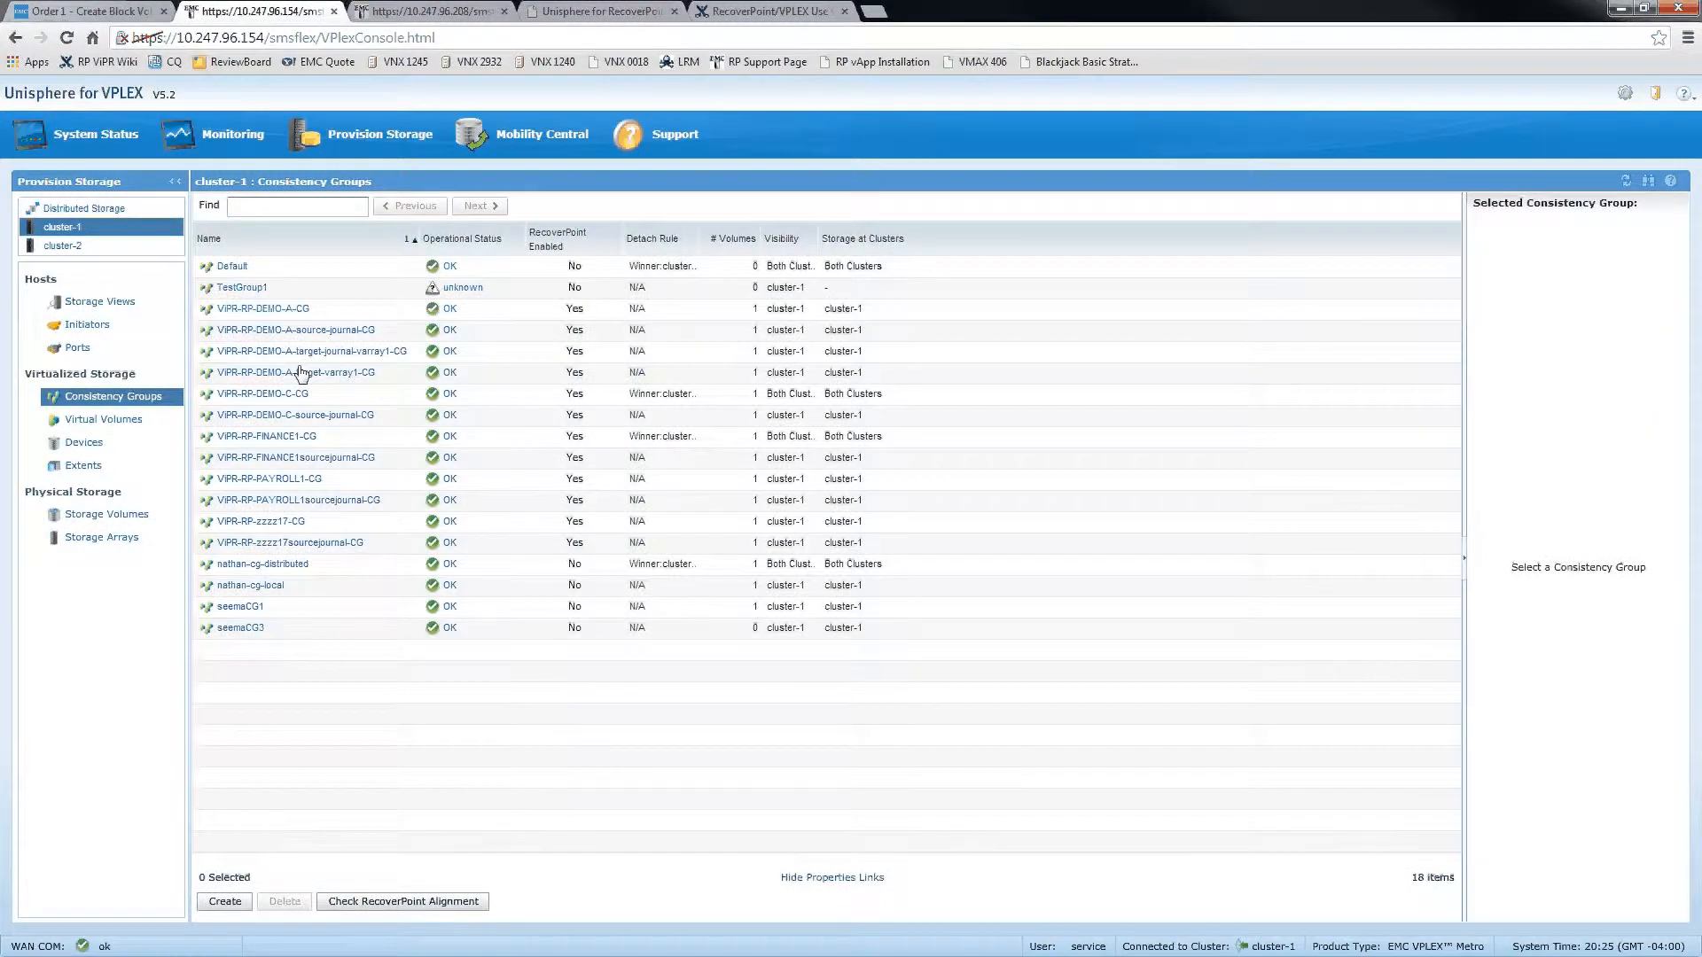
{"action": "left_click", "coordinate": [325, 458]}
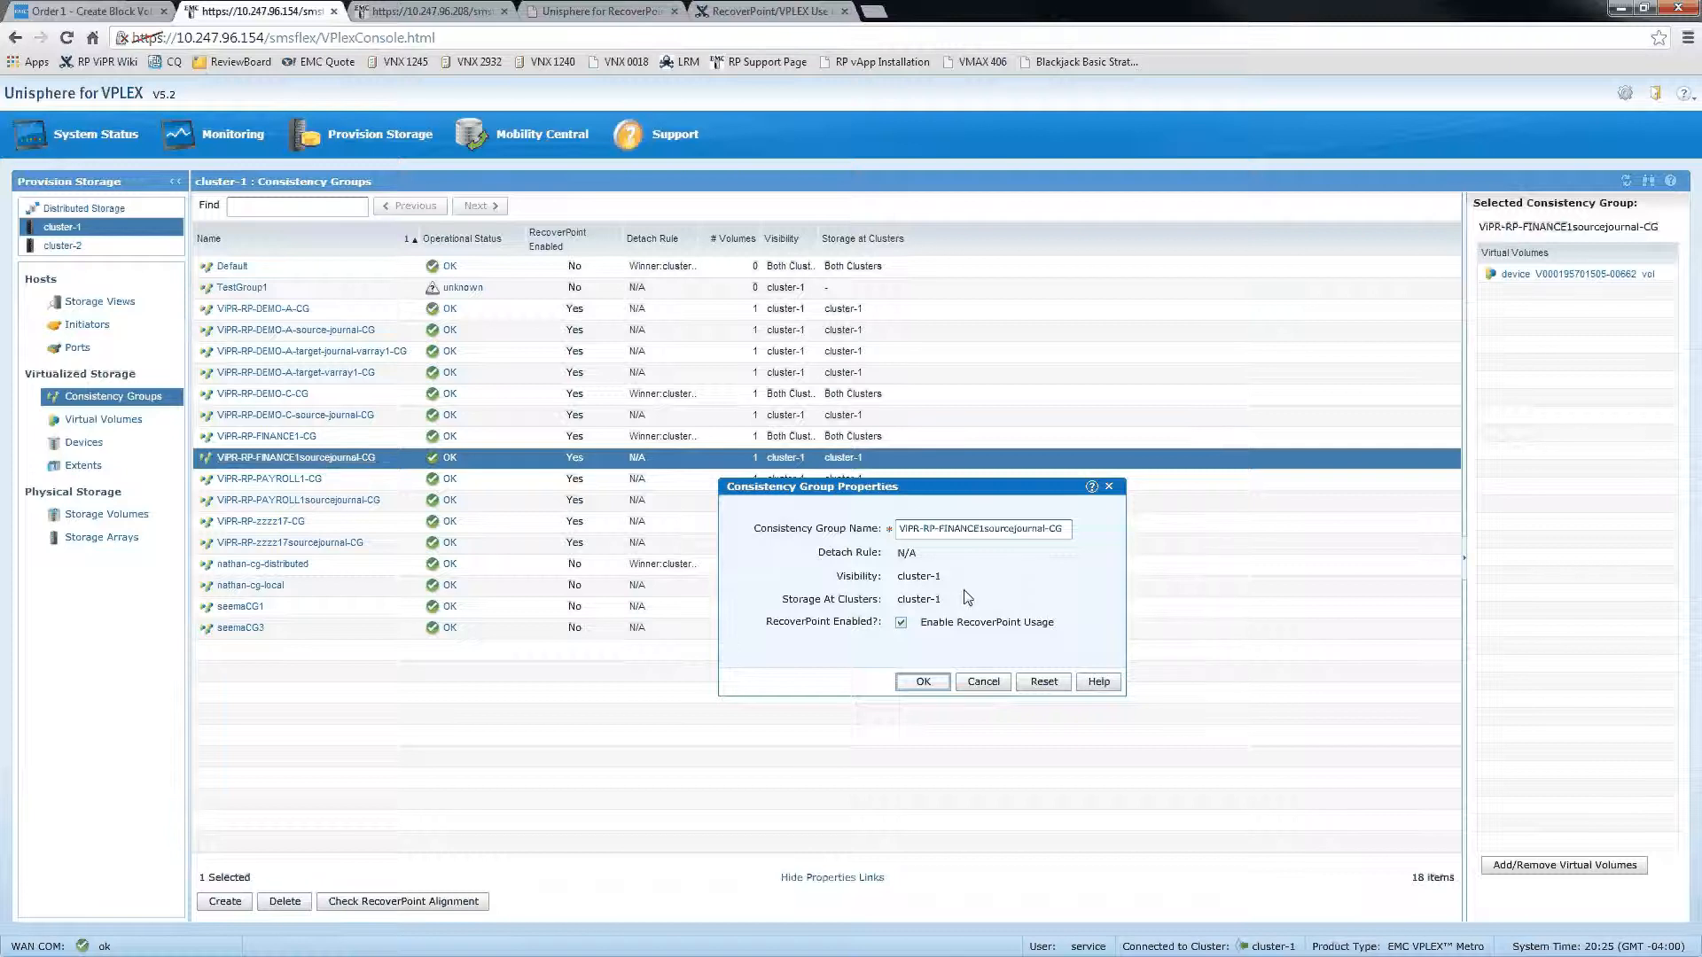
{"action": "left_click", "coordinate": [920, 686]}
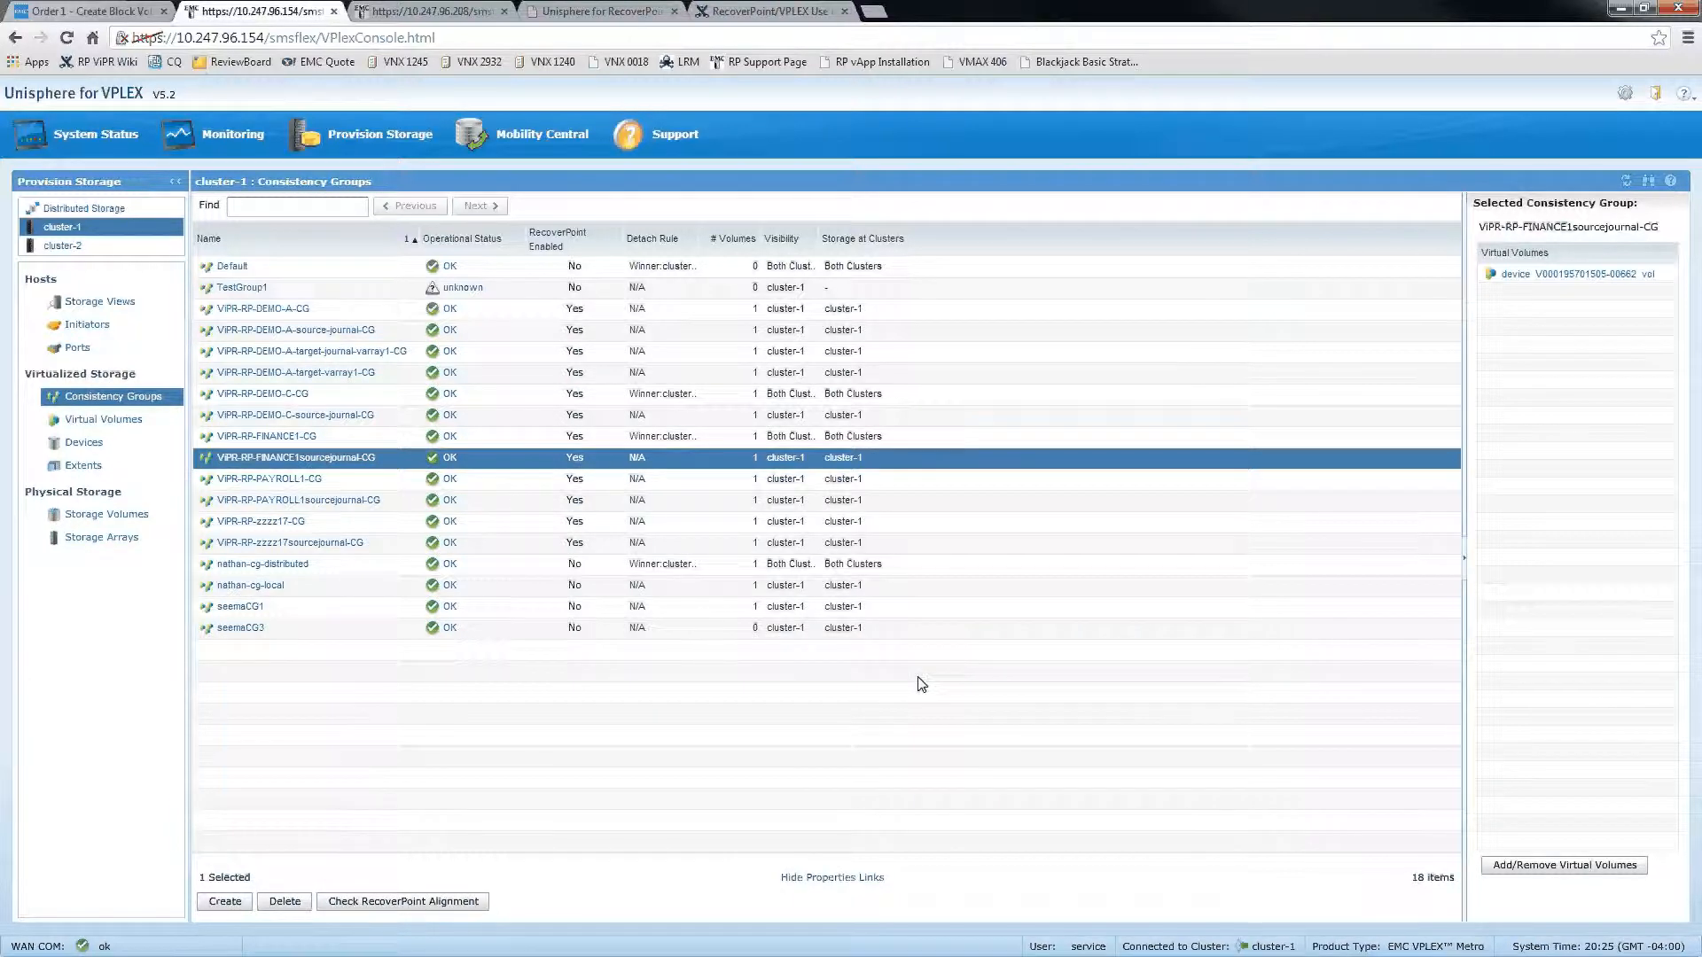
{"action": "left_click", "coordinate": [1557, 276]}
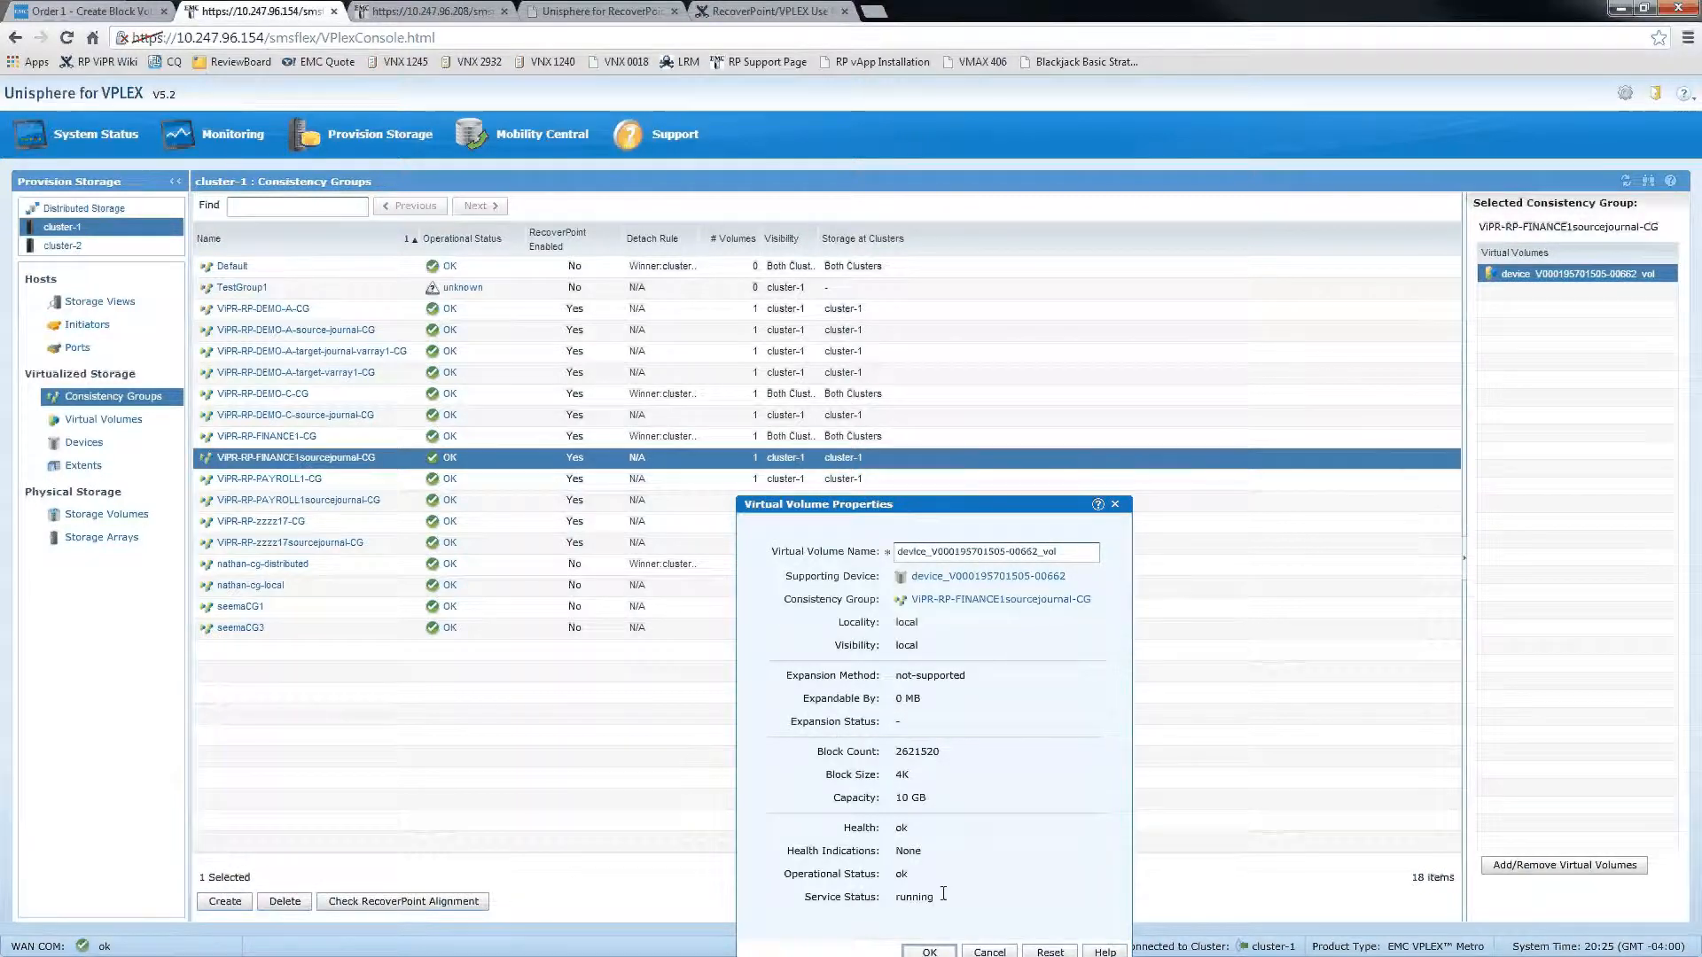
{"action": "left_click", "coordinate": [963, 949]}
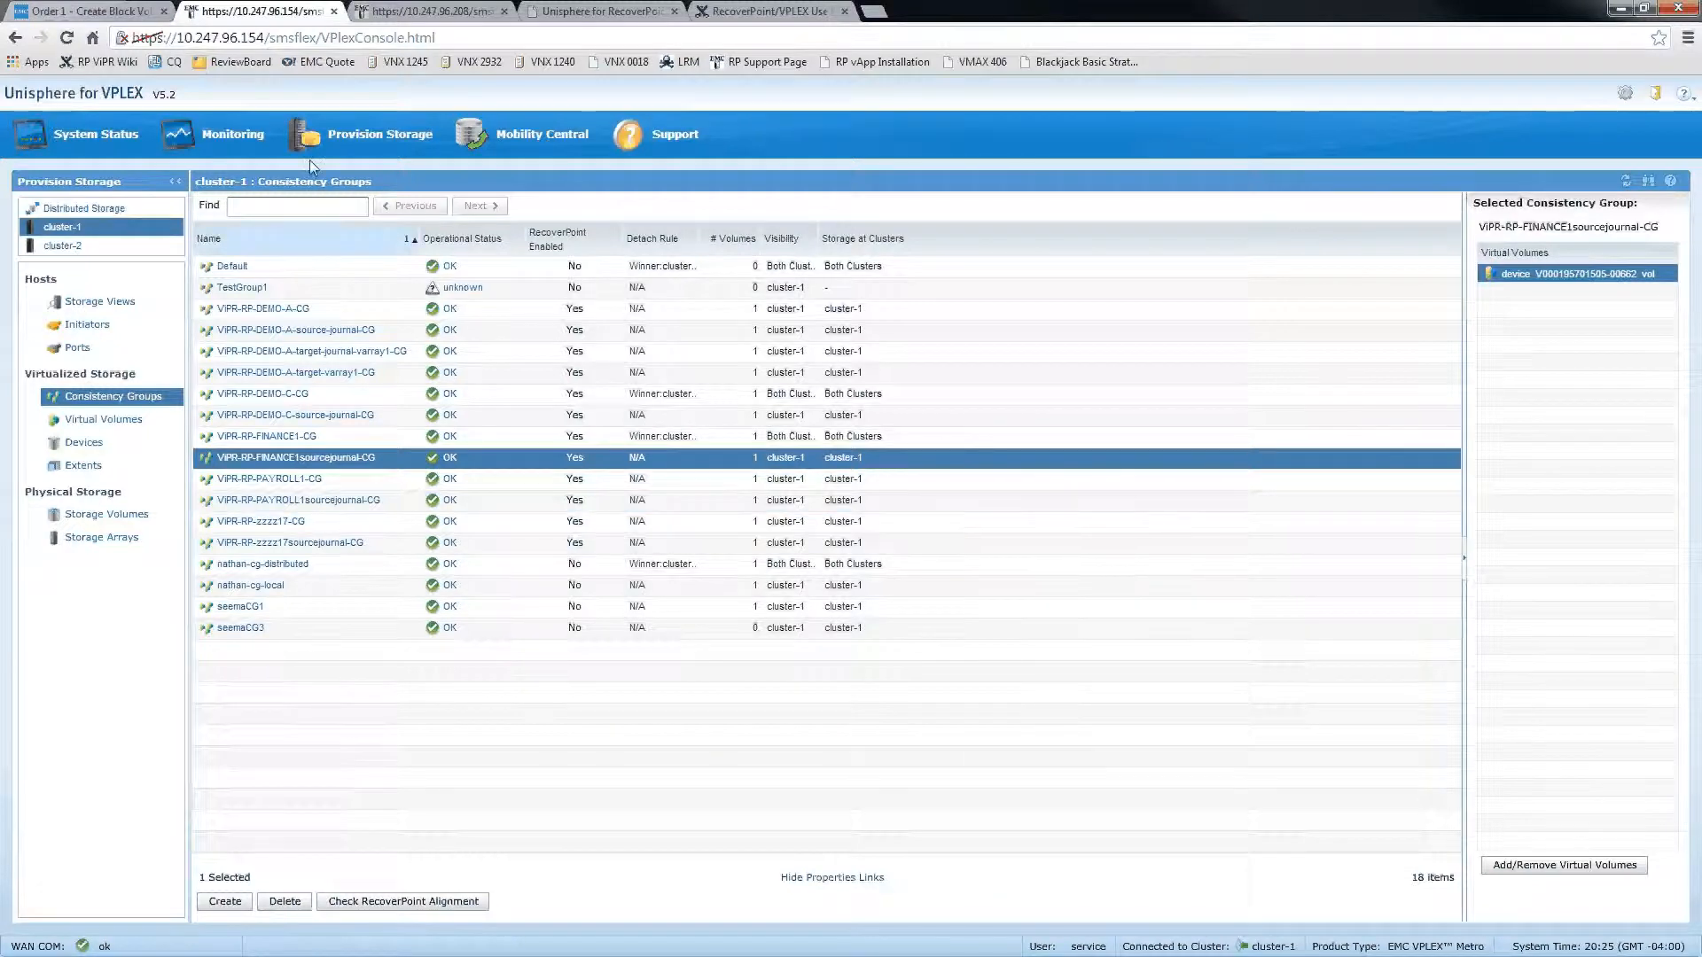
Switch to the VPLEX console at 10.247.96.208 and examine cluster-1's ViPR-RP-FINANCE1targetSyracuseDR-CG consistency group and its virtual volume
{"action": "left_click", "coordinate": [410, 11]}
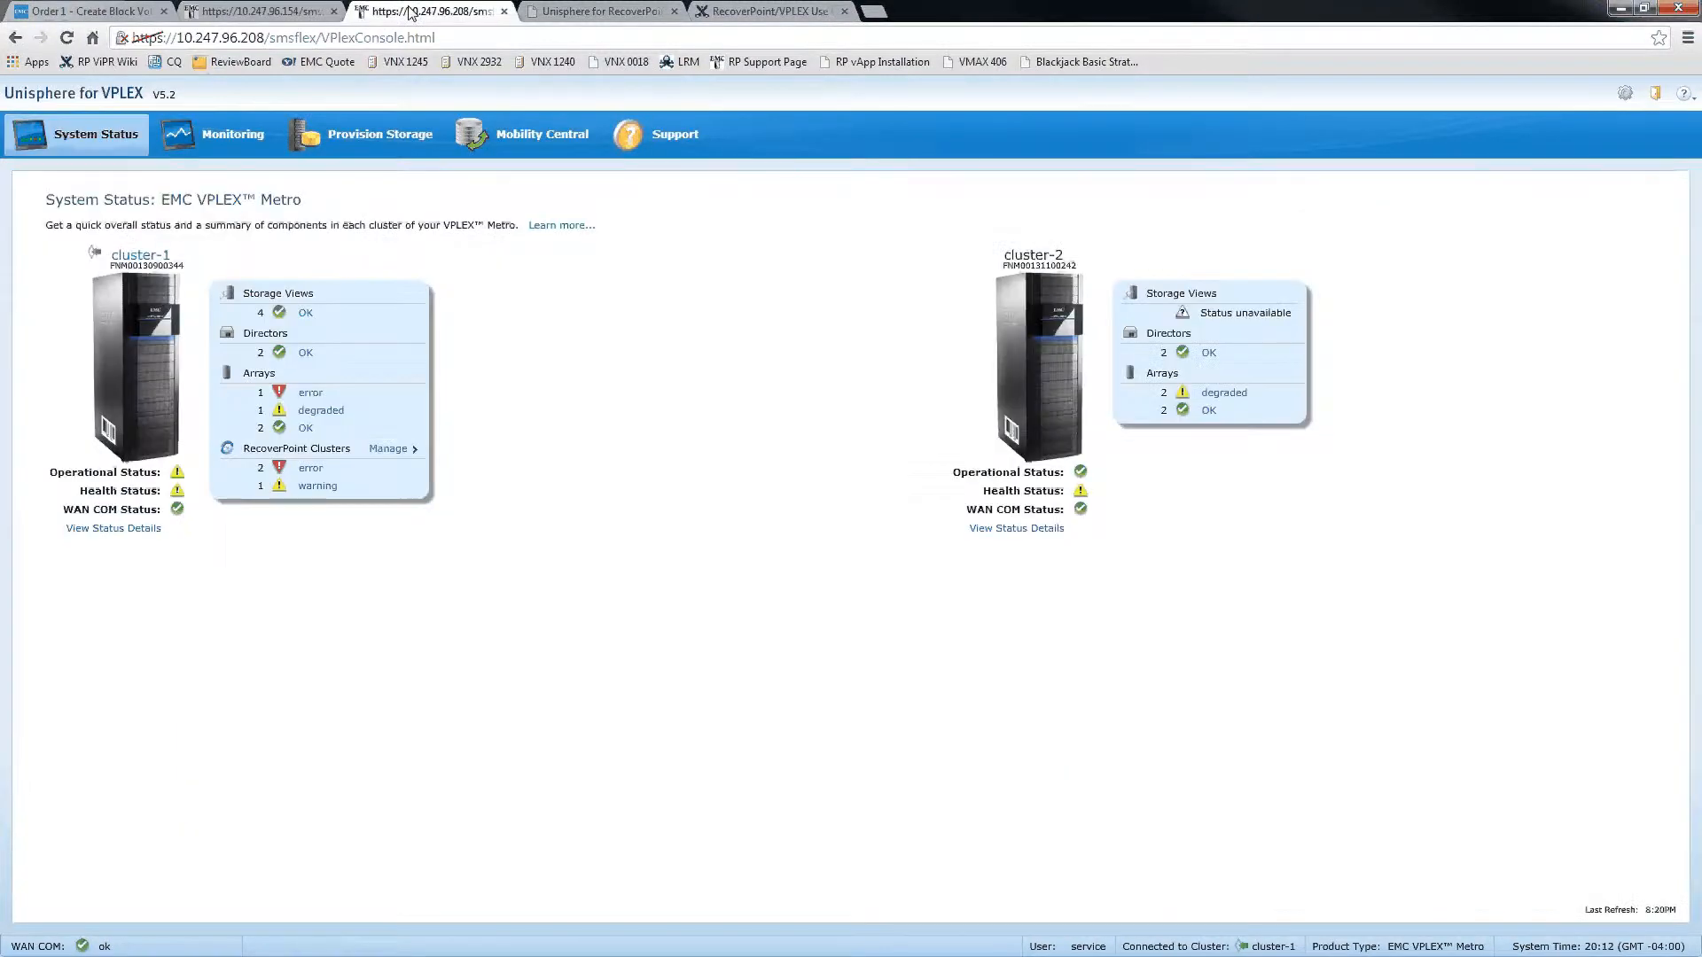
{"action": "left_click", "coordinate": [393, 144]}
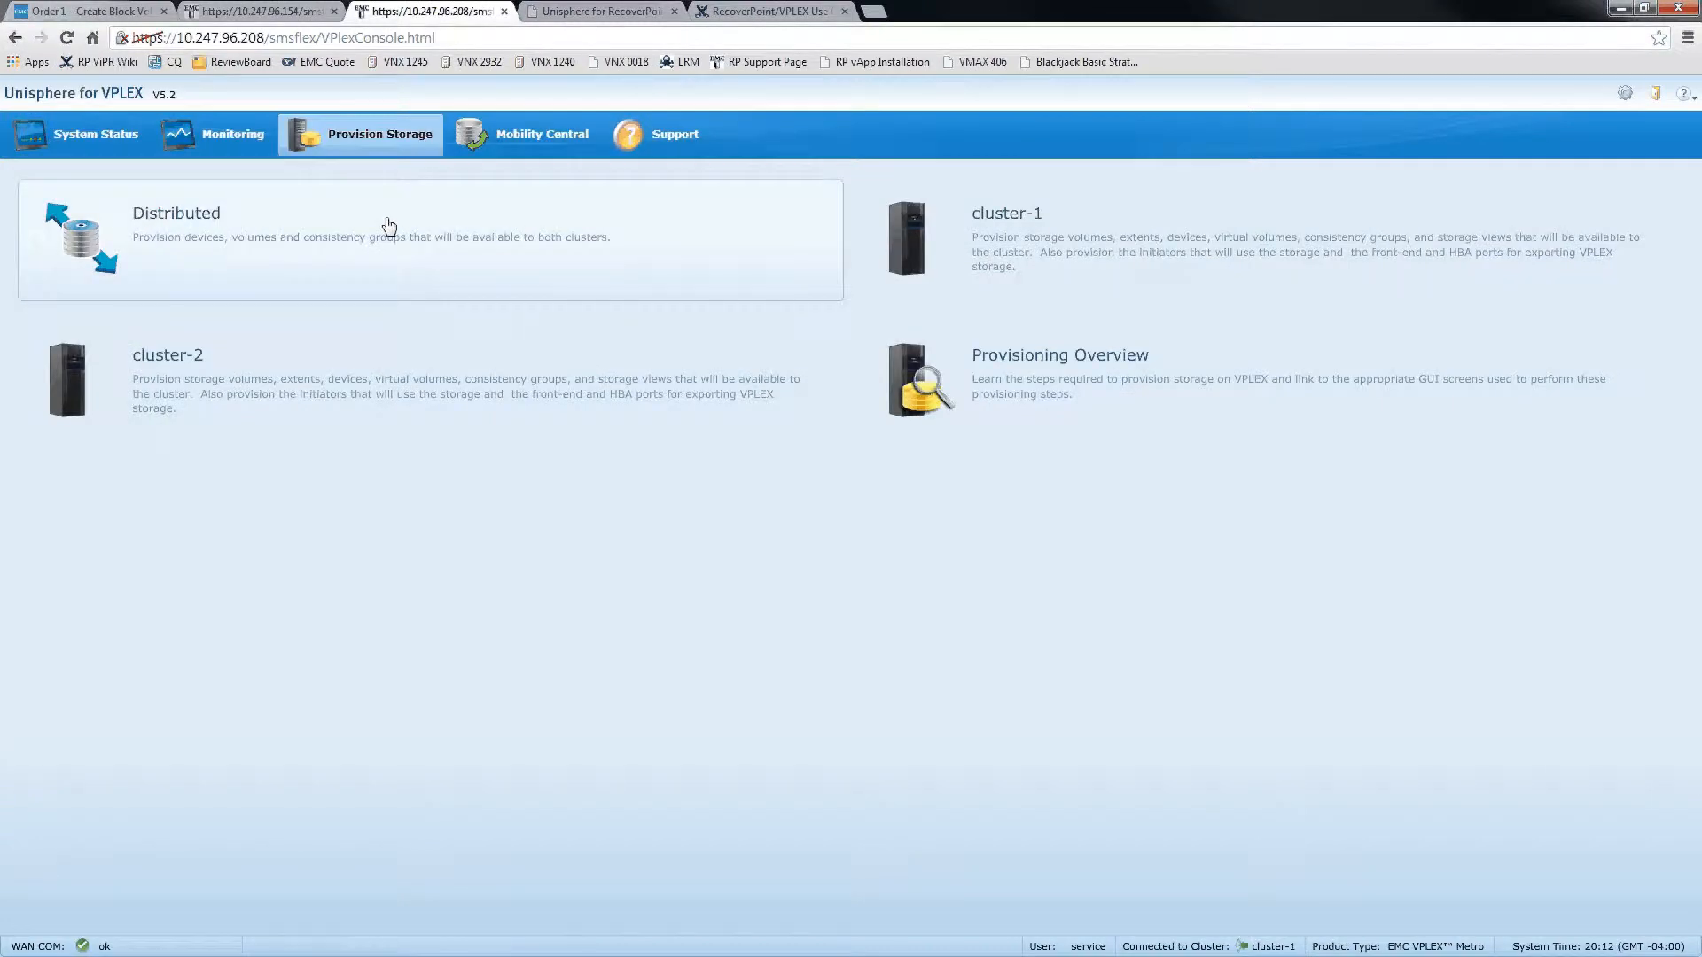
{"action": "left_click", "coordinate": [1088, 269]}
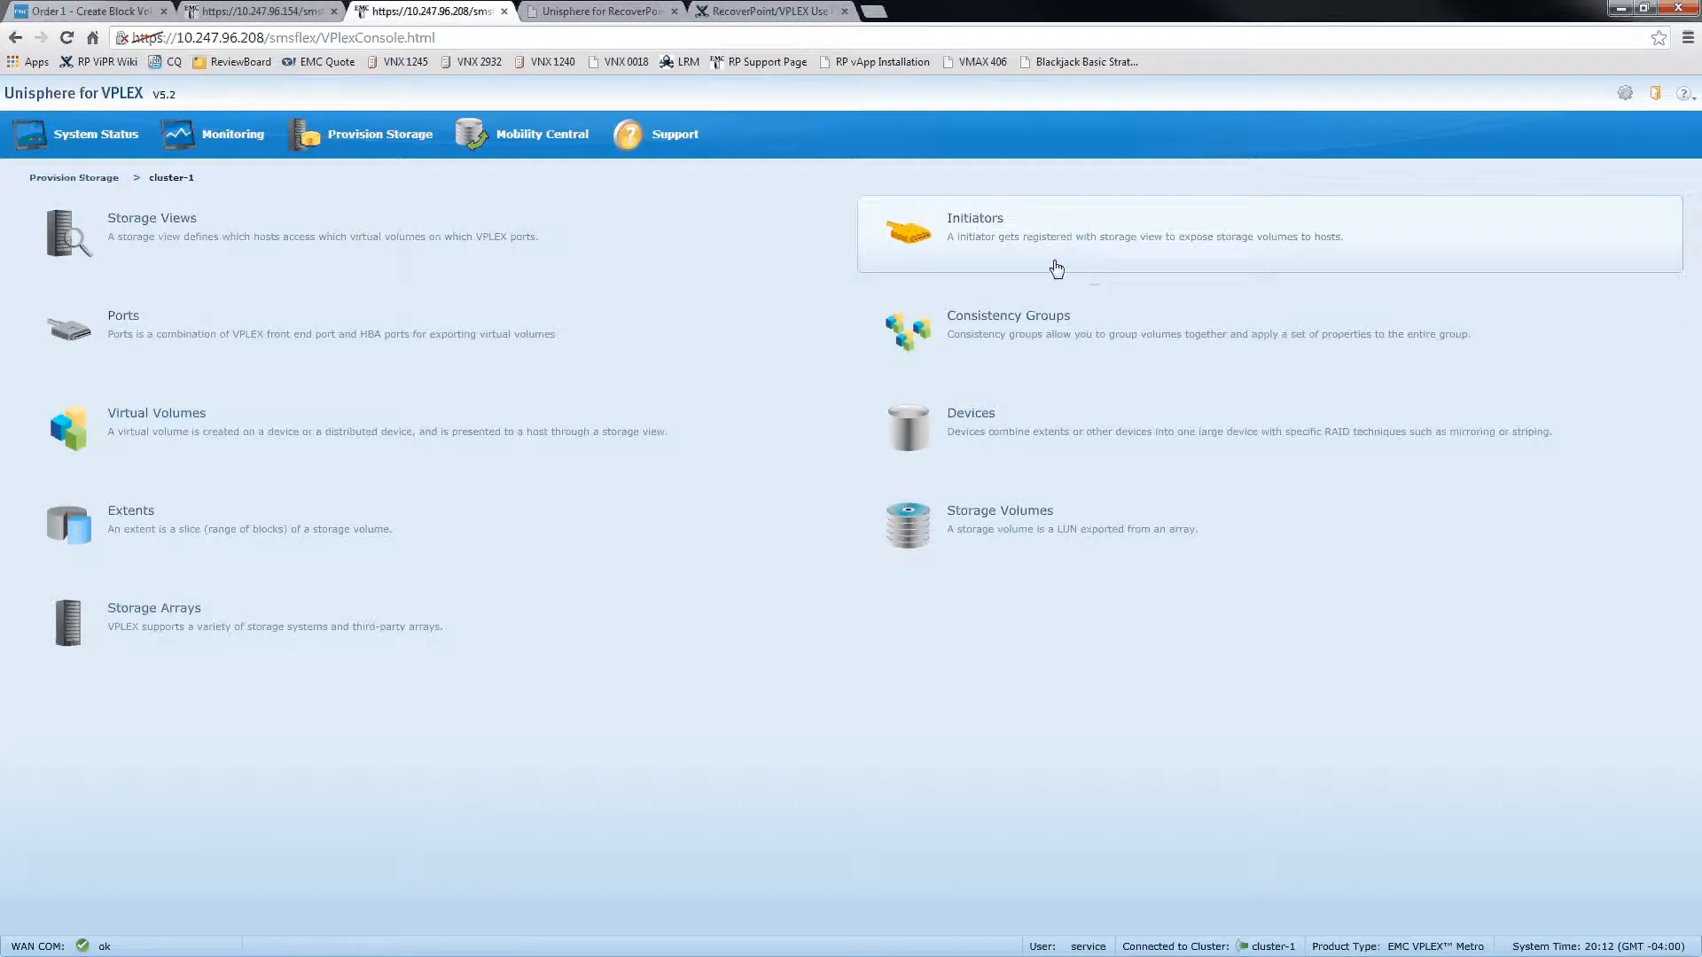
{"action": "left_click", "coordinate": [303, 432]}
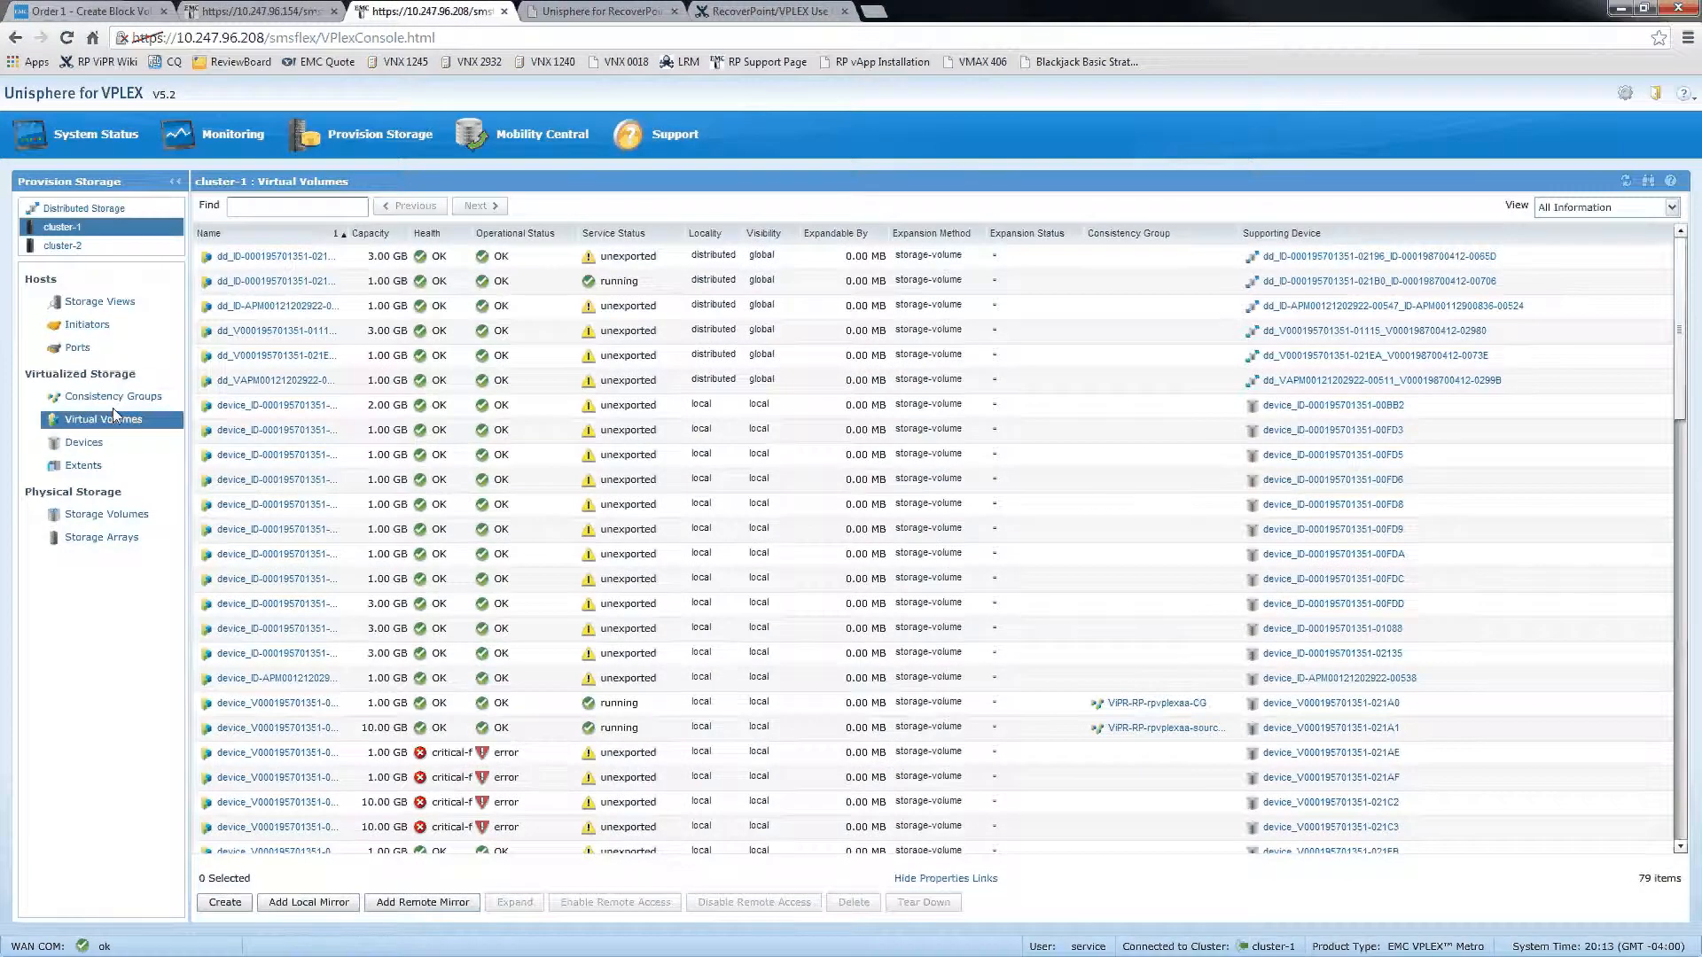
{"action": "left_click", "coordinate": [116, 403]}
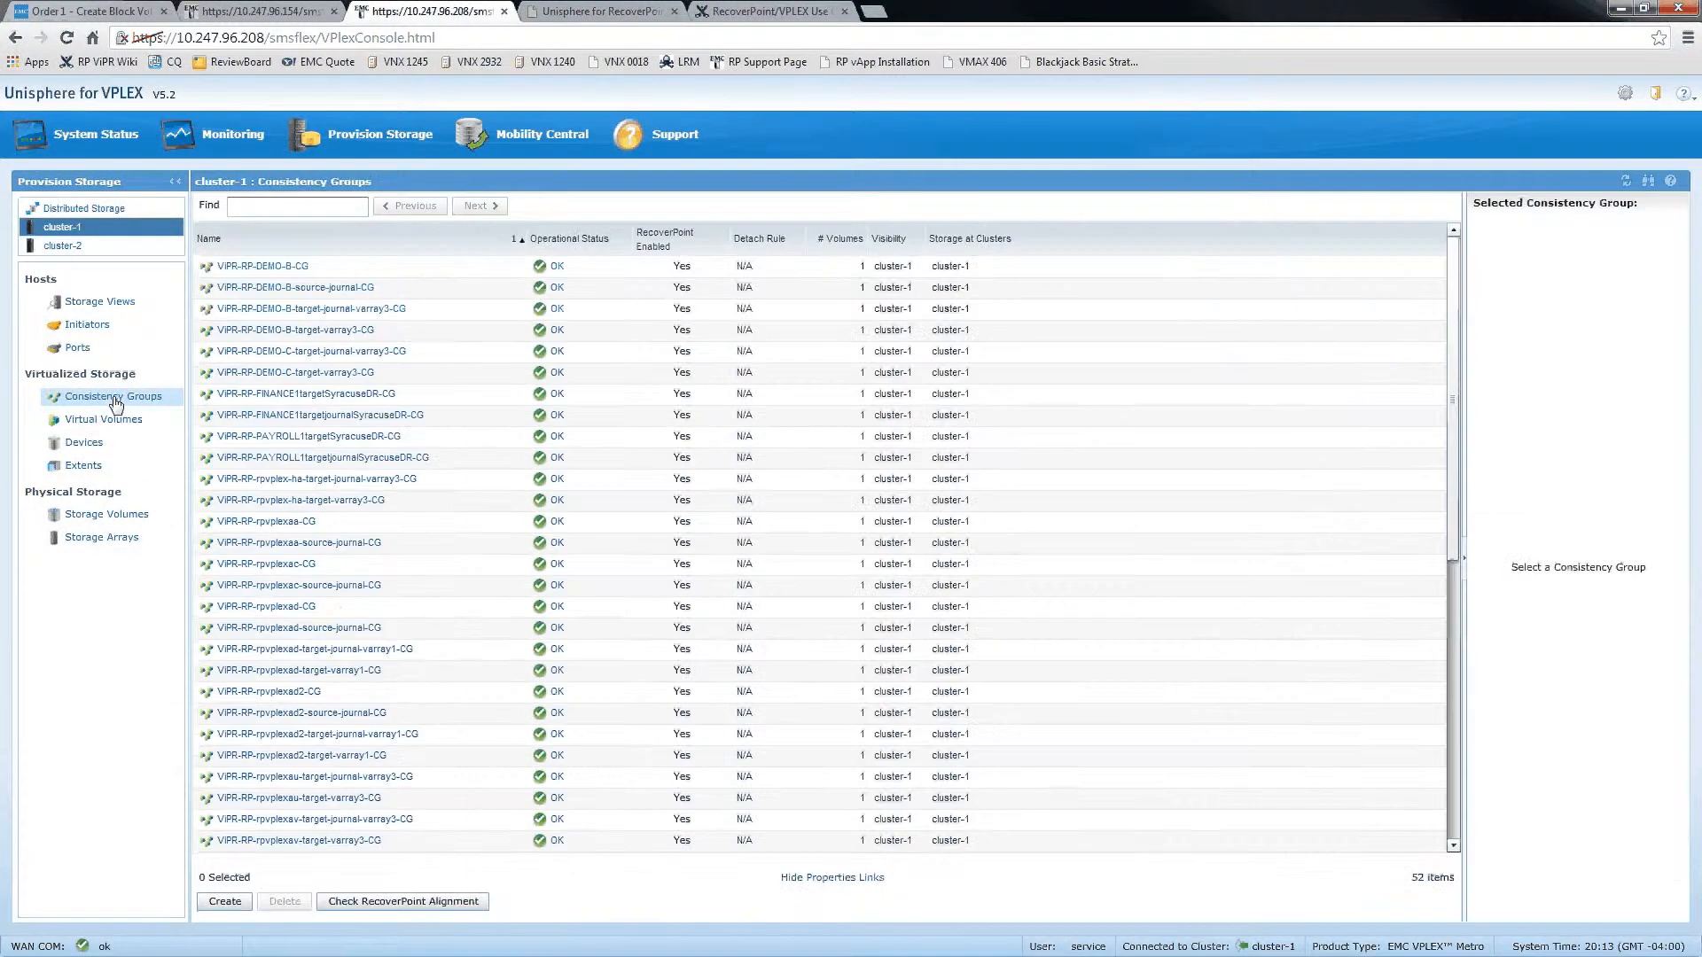
{"action": "left_click", "coordinate": [318, 396]}
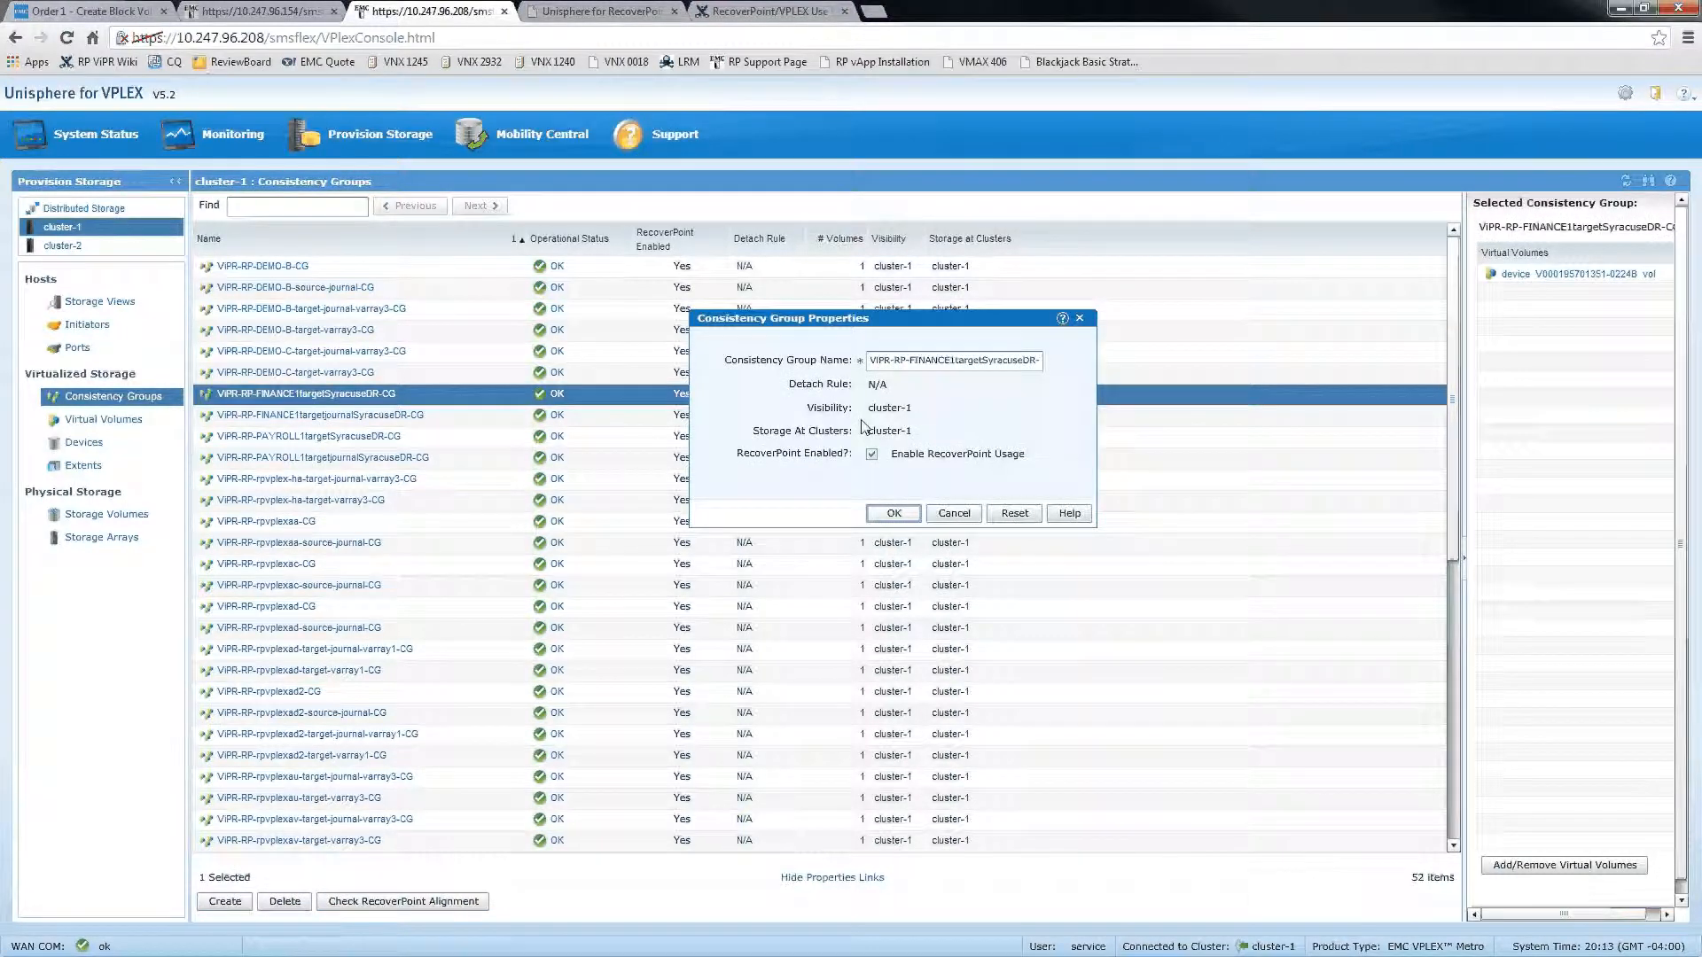
{"action": "left_click", "coordinate": [886, 513]}
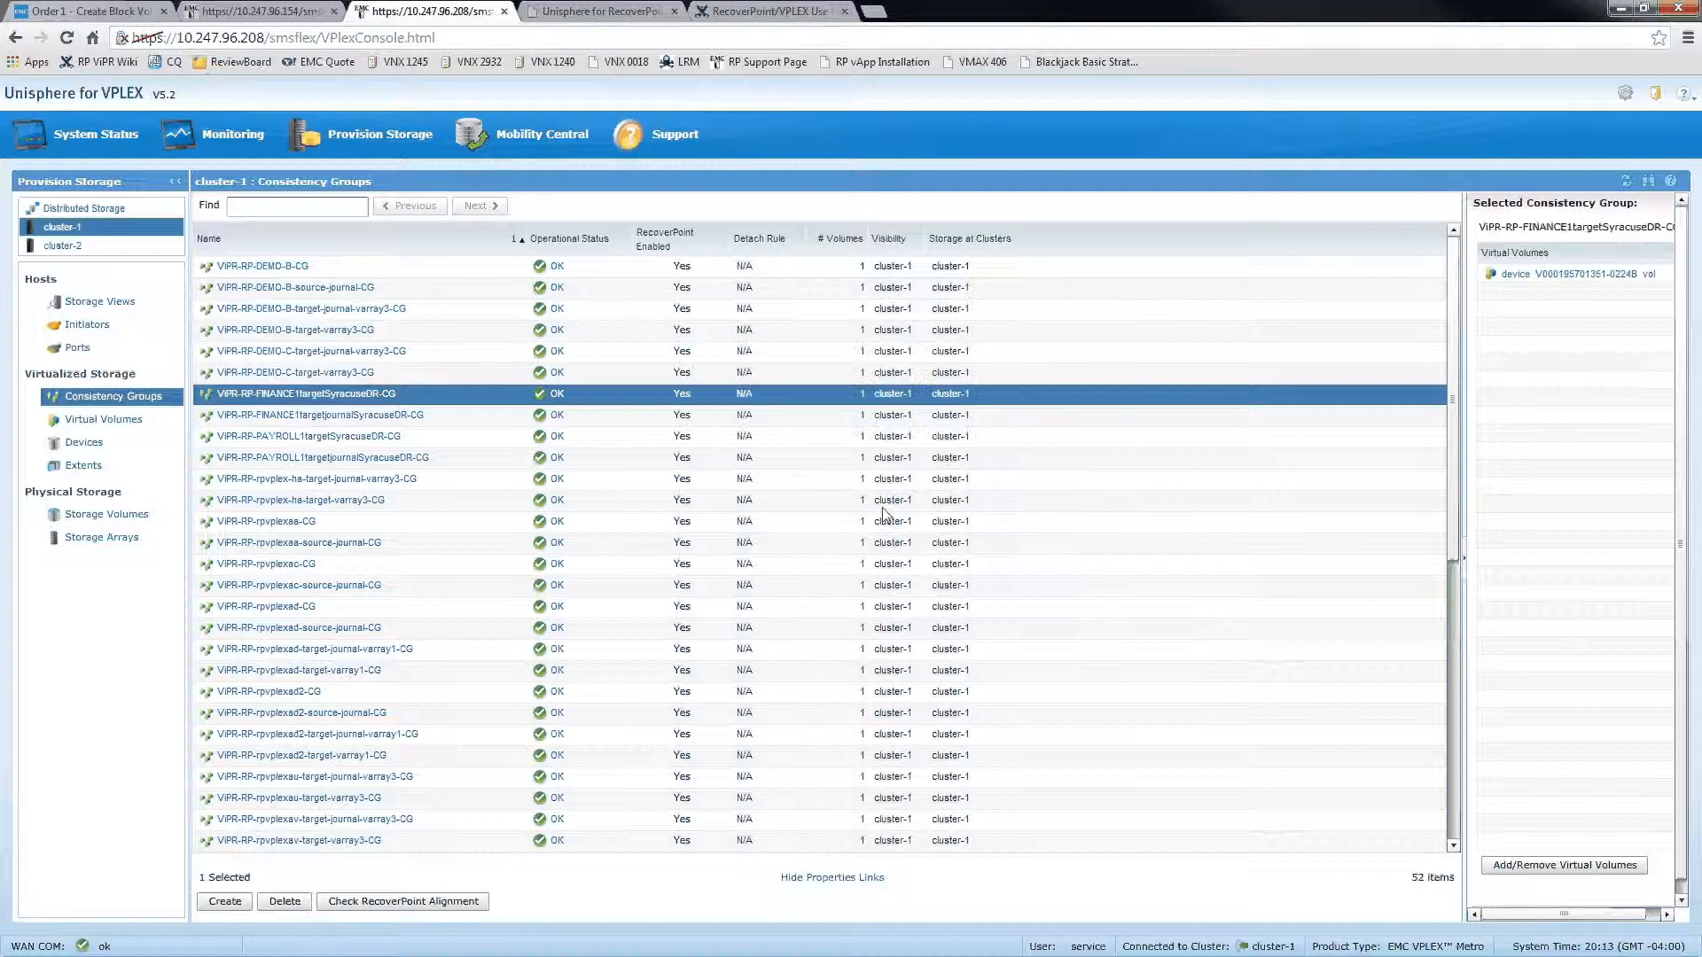
{"action": "left_click", "coordinate": [1546, 275]}
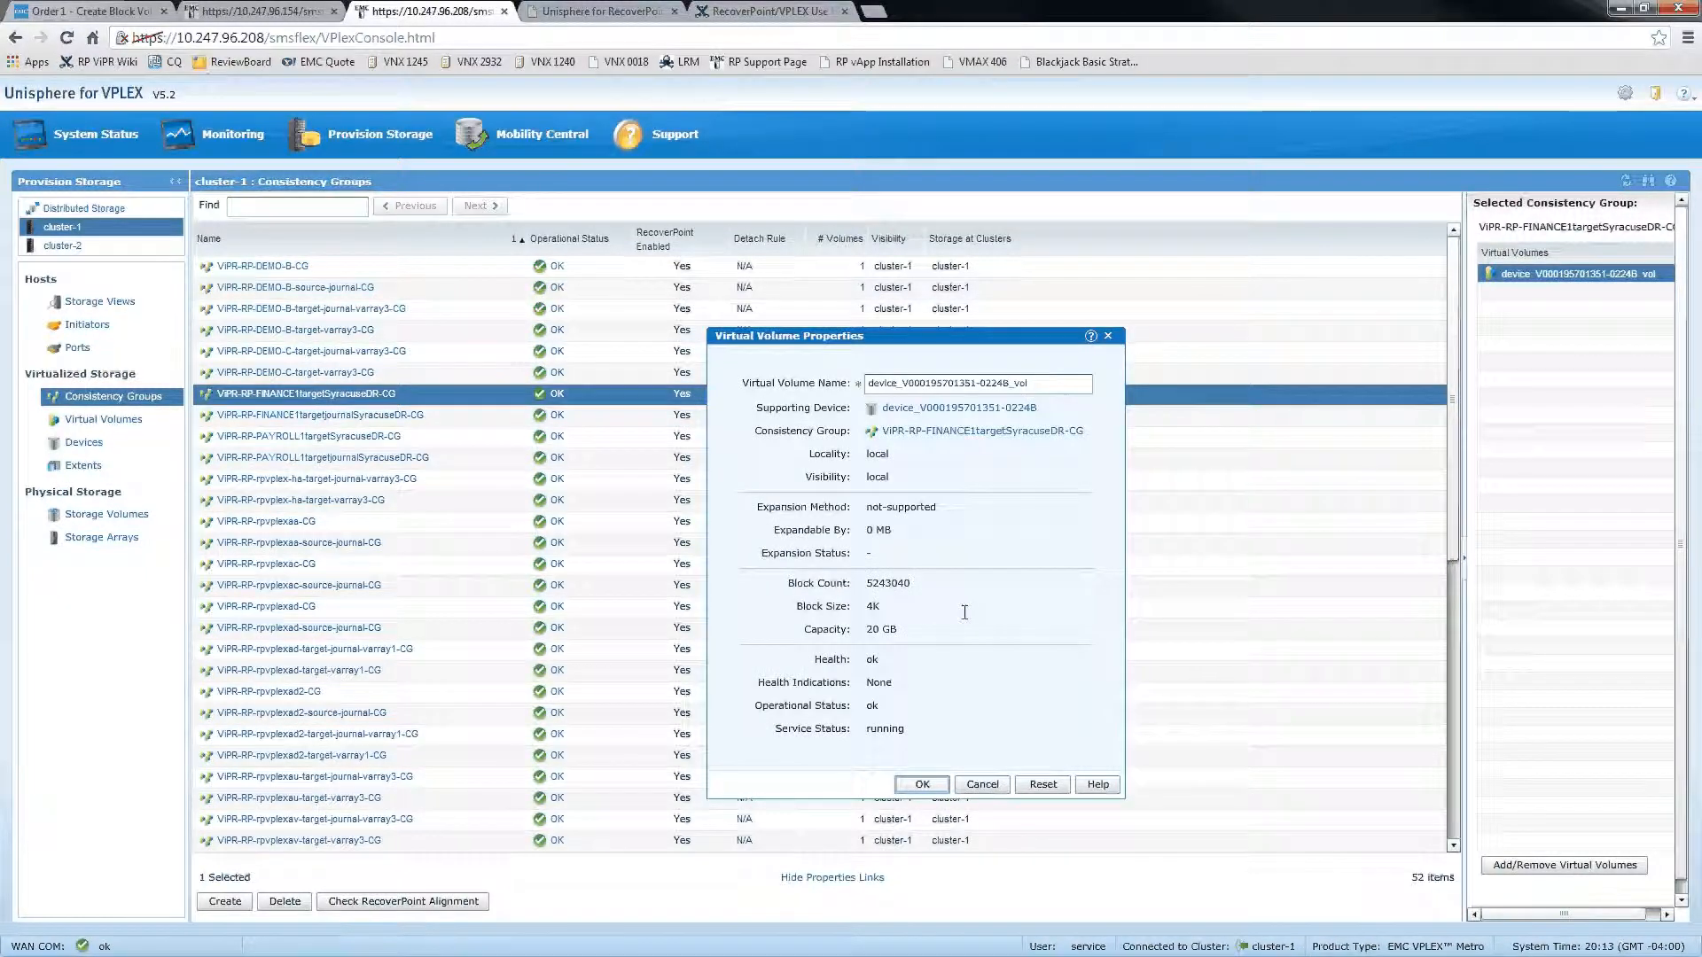
{"action": "left_click", "coordinate": [921, 782]}
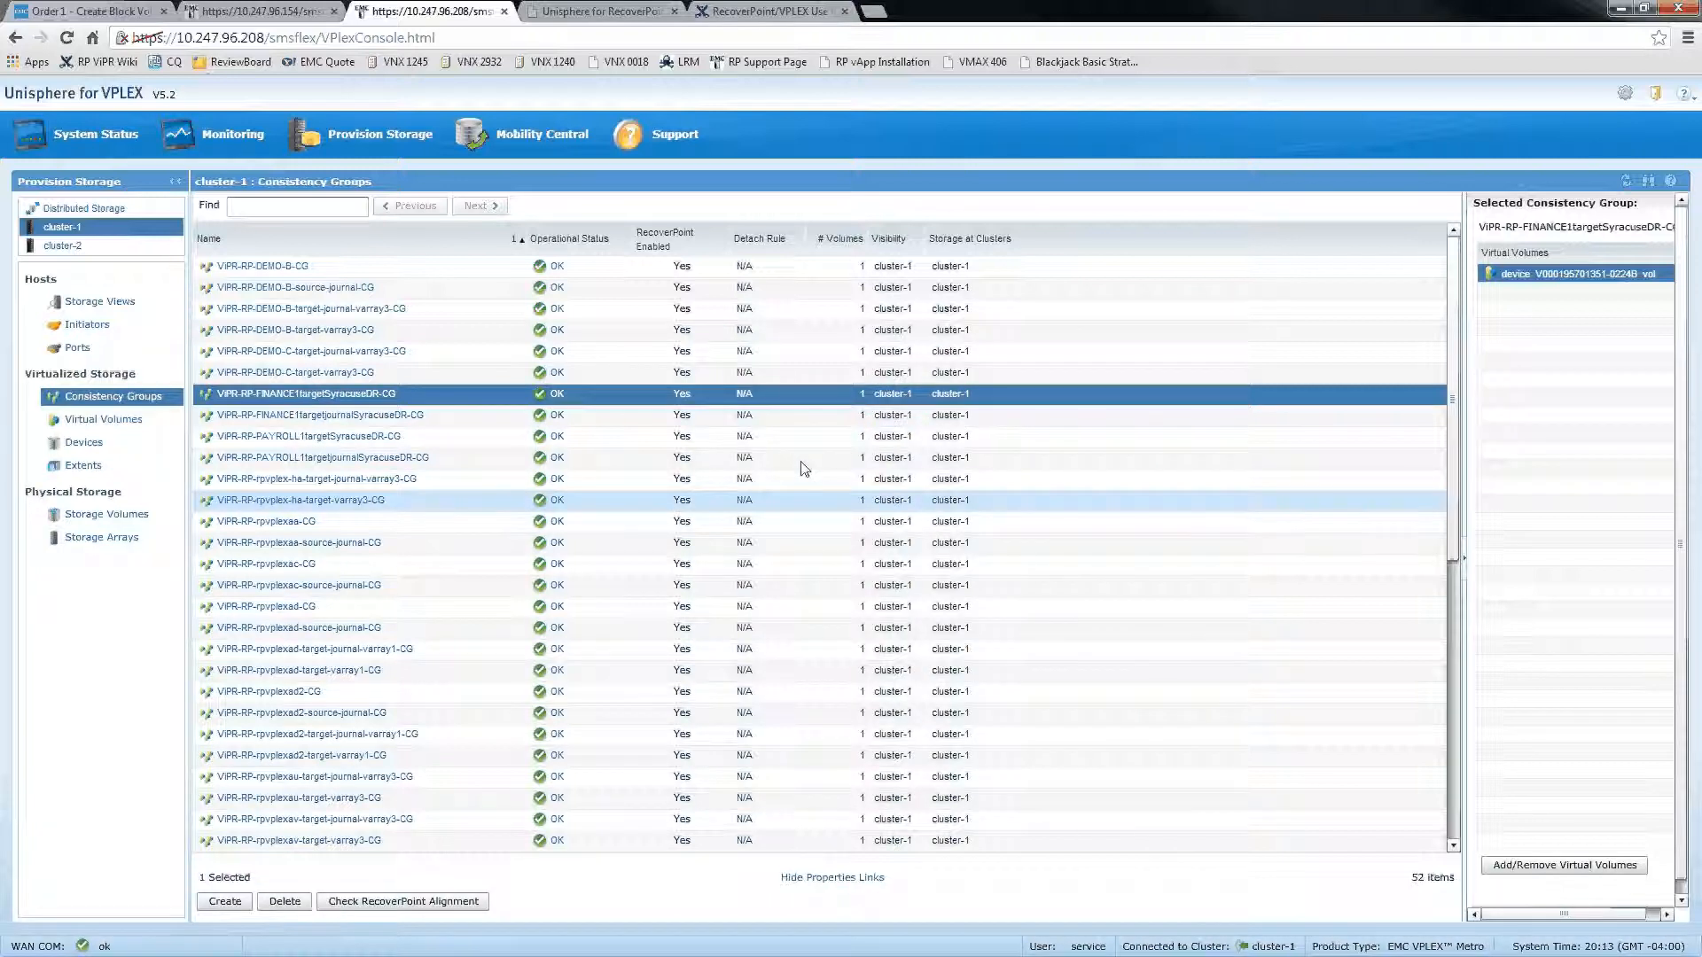
Examine the properties of the ViPR-RP-FINANCE1targetjournalSyracuseDR-CG consistency group and its virtual volume
{"action": "left_click", "coordinate": [401, 415]}
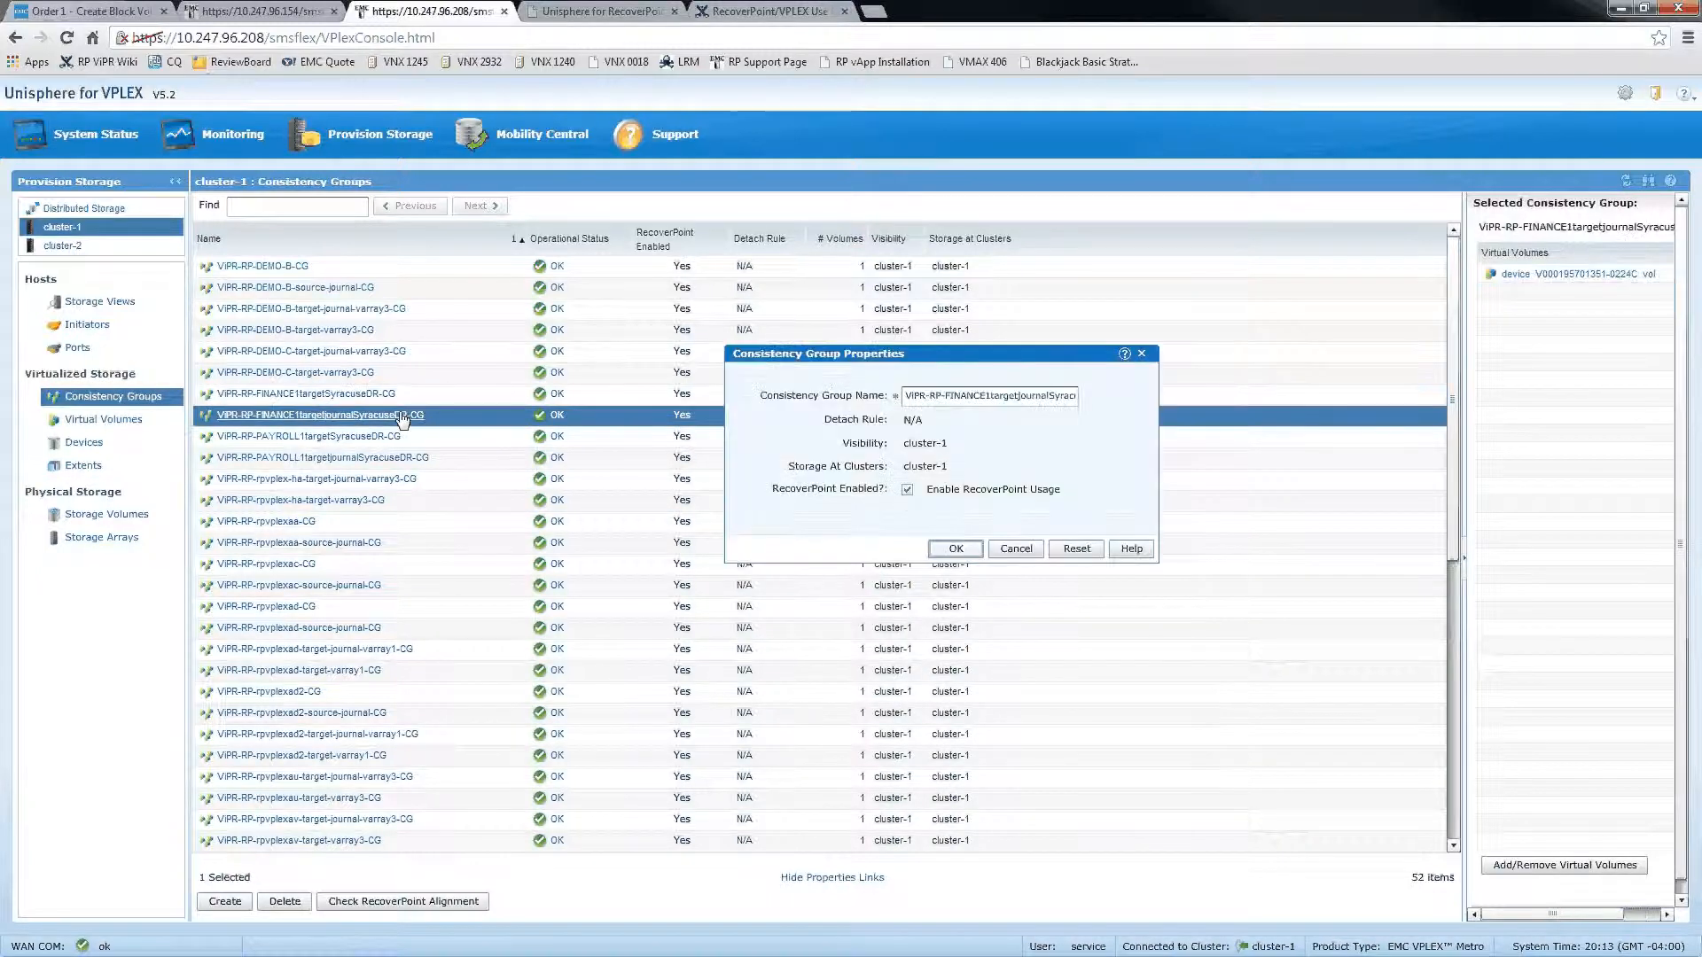
{"action": "left_click", "coordinate": [968, 551]}
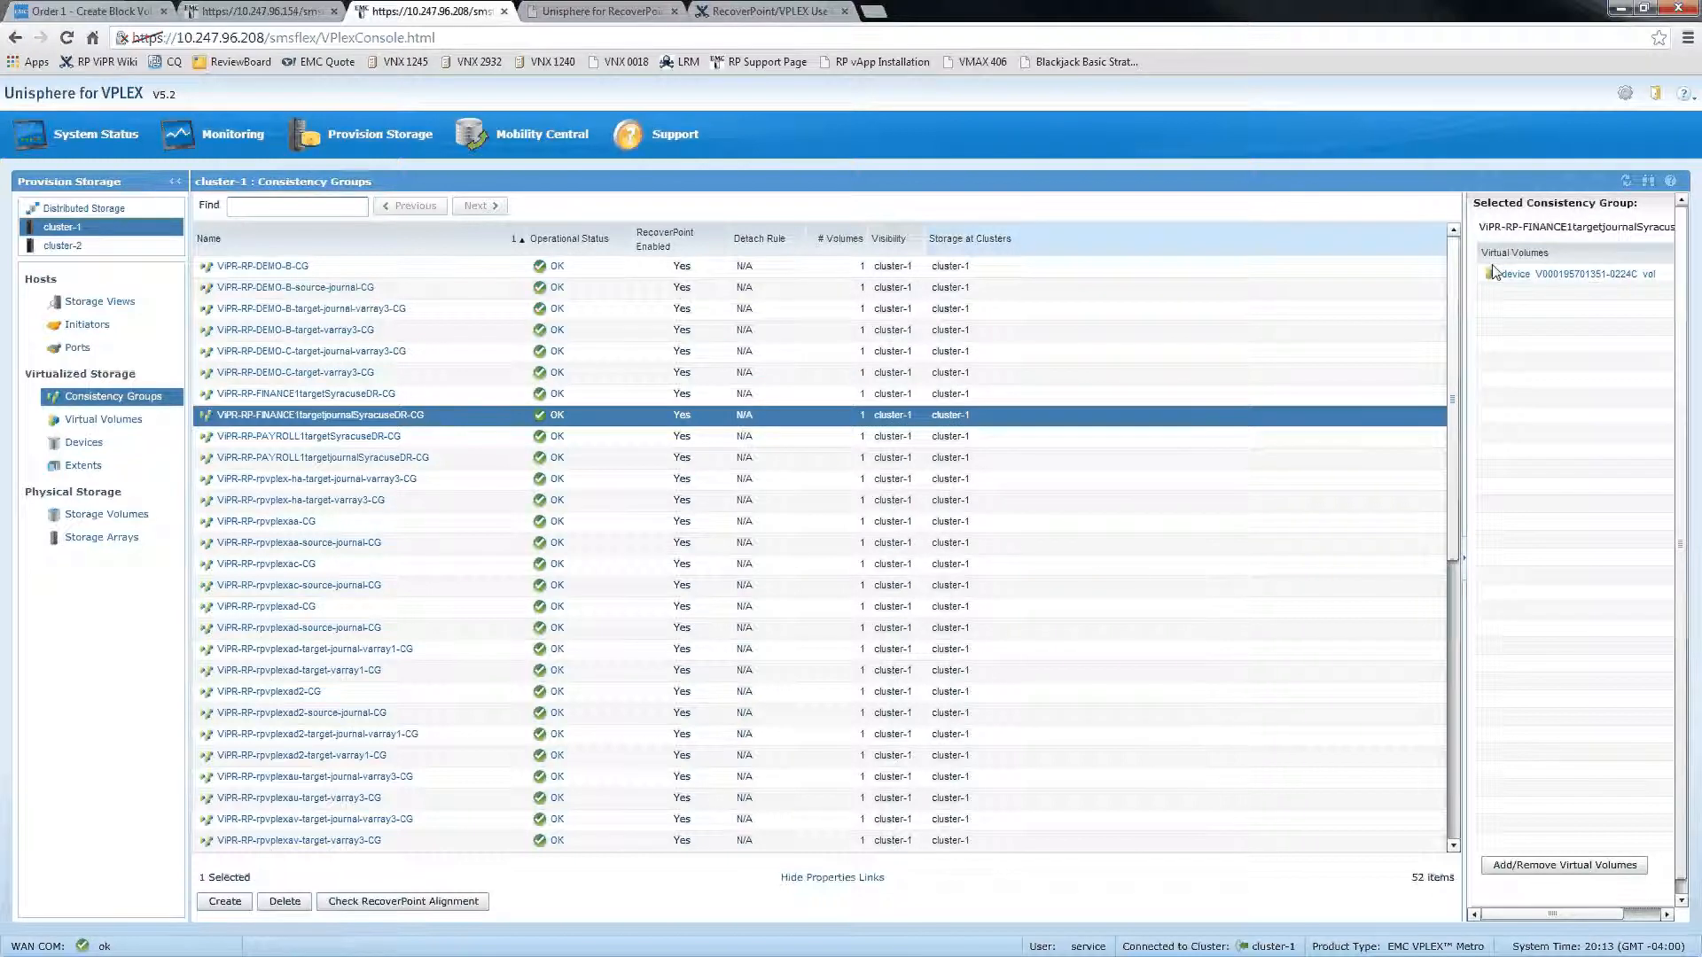
{"action": "left_click", "coordinate": [1526, 275]}
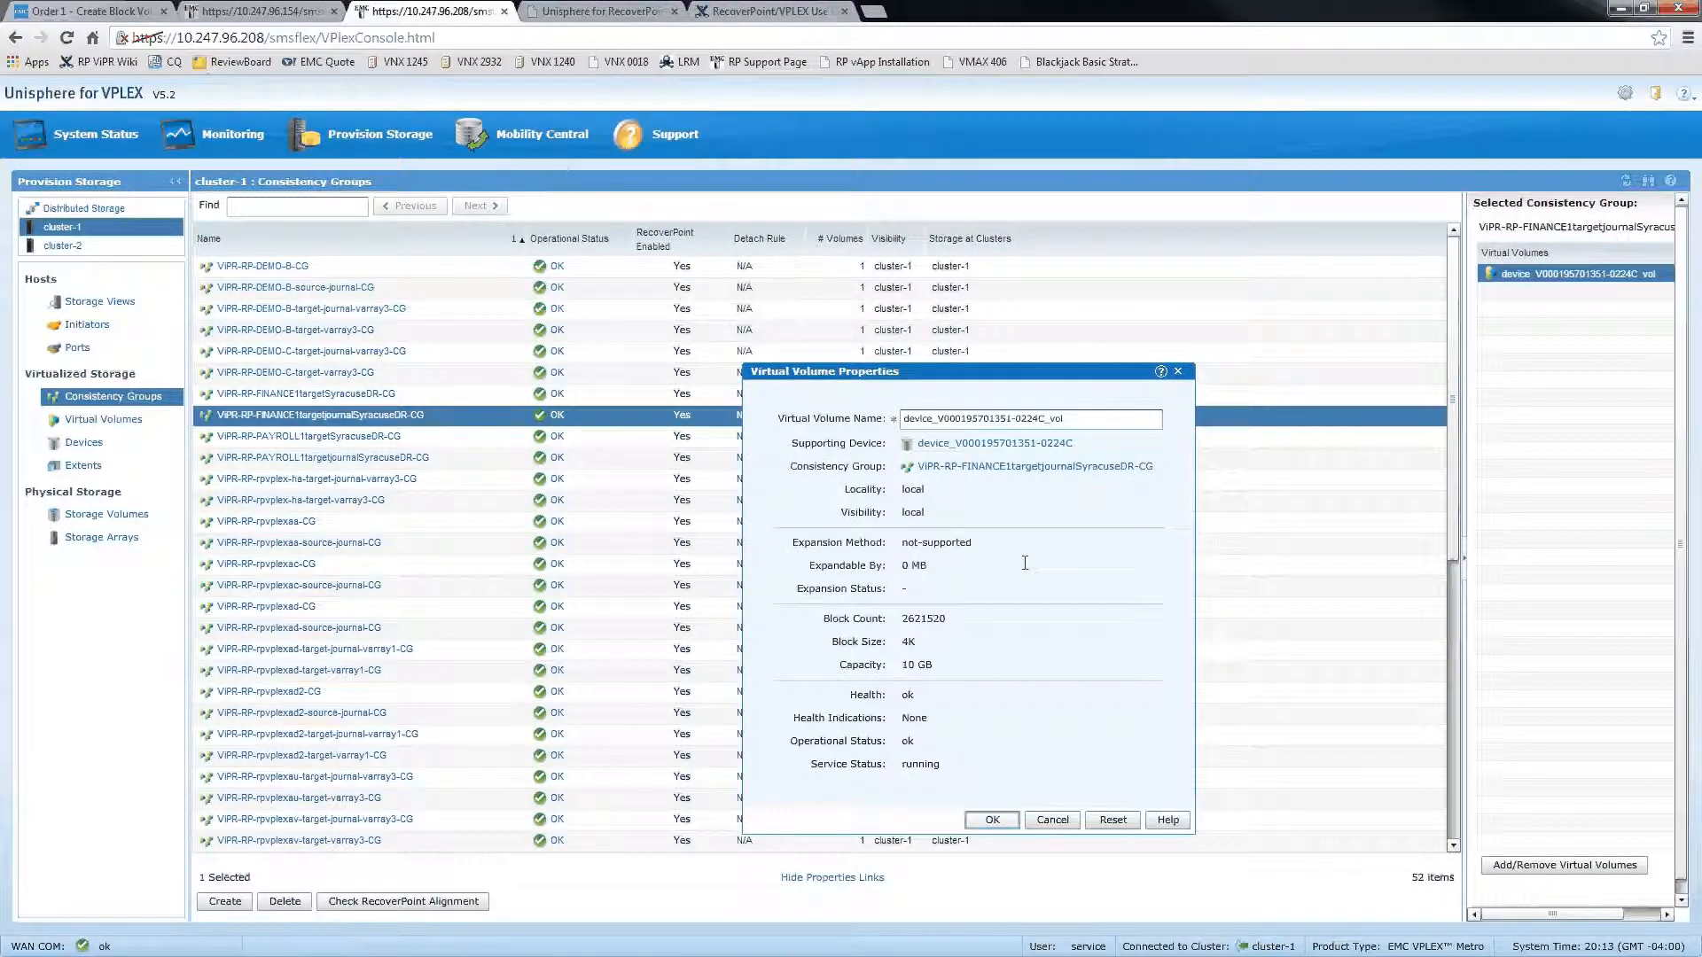
{"action": "left_click", "coordinate": [992, 820]}
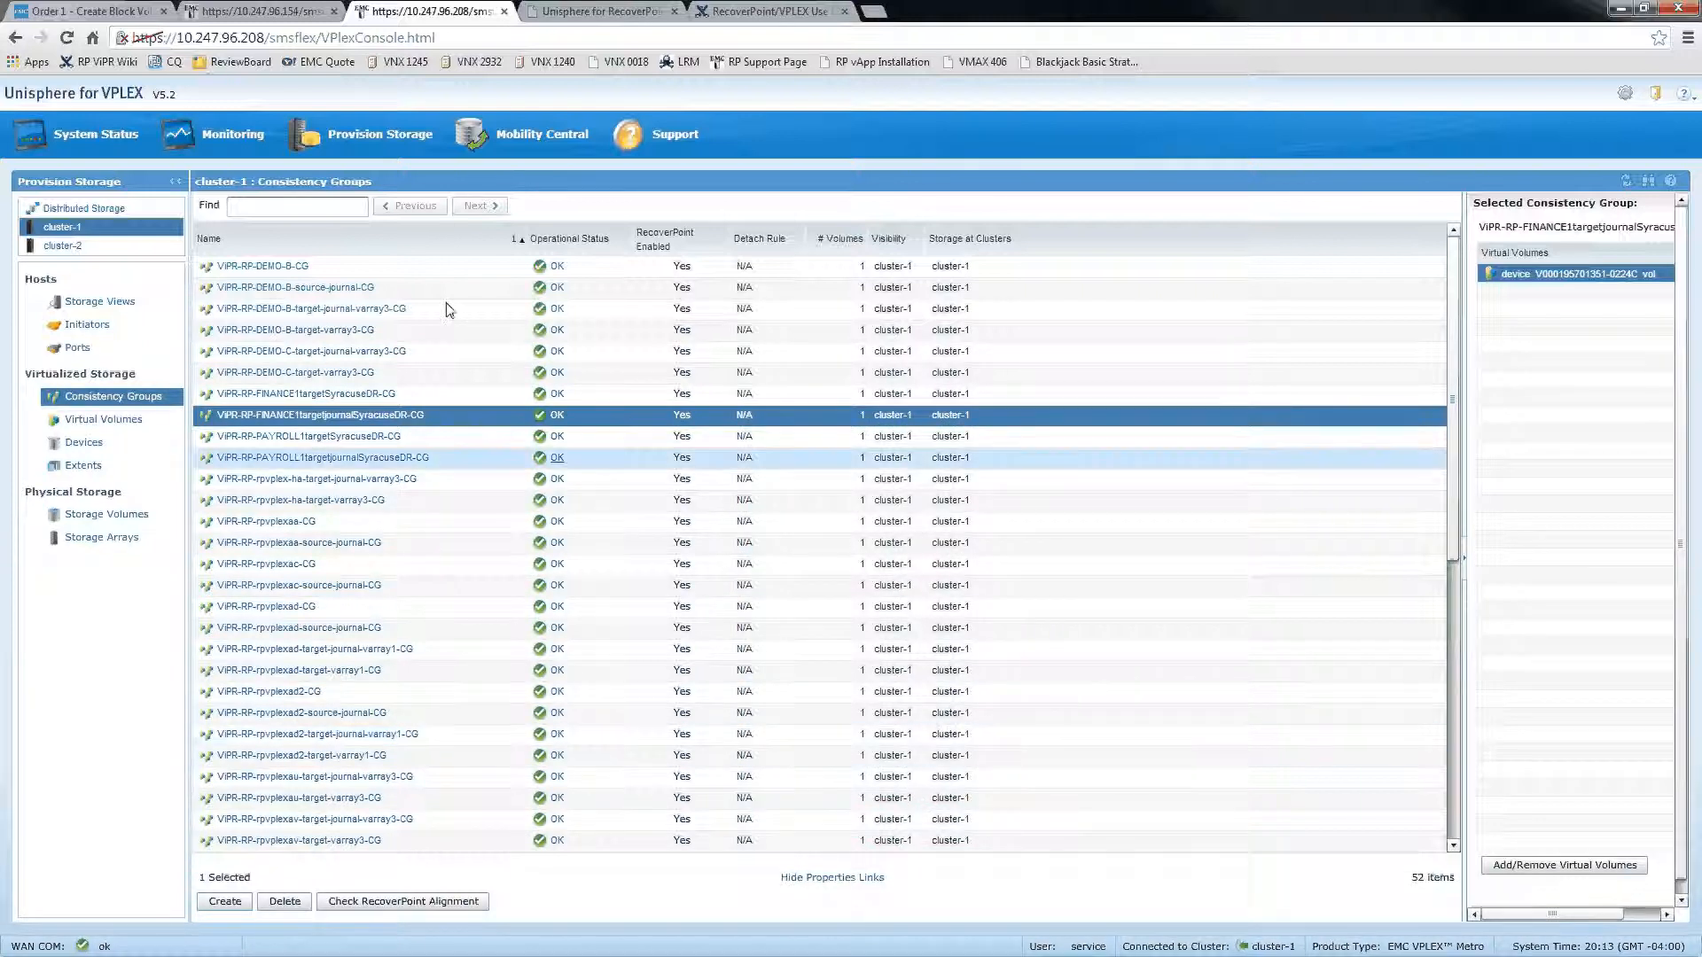
Switch to EMC ViPR and order a block volume failover in project1 for FINANCE1 [20.00 GB] to FINANCE1-target-Syracuse - DR
{"action": "left_click", "coordinate": [95, 12]}
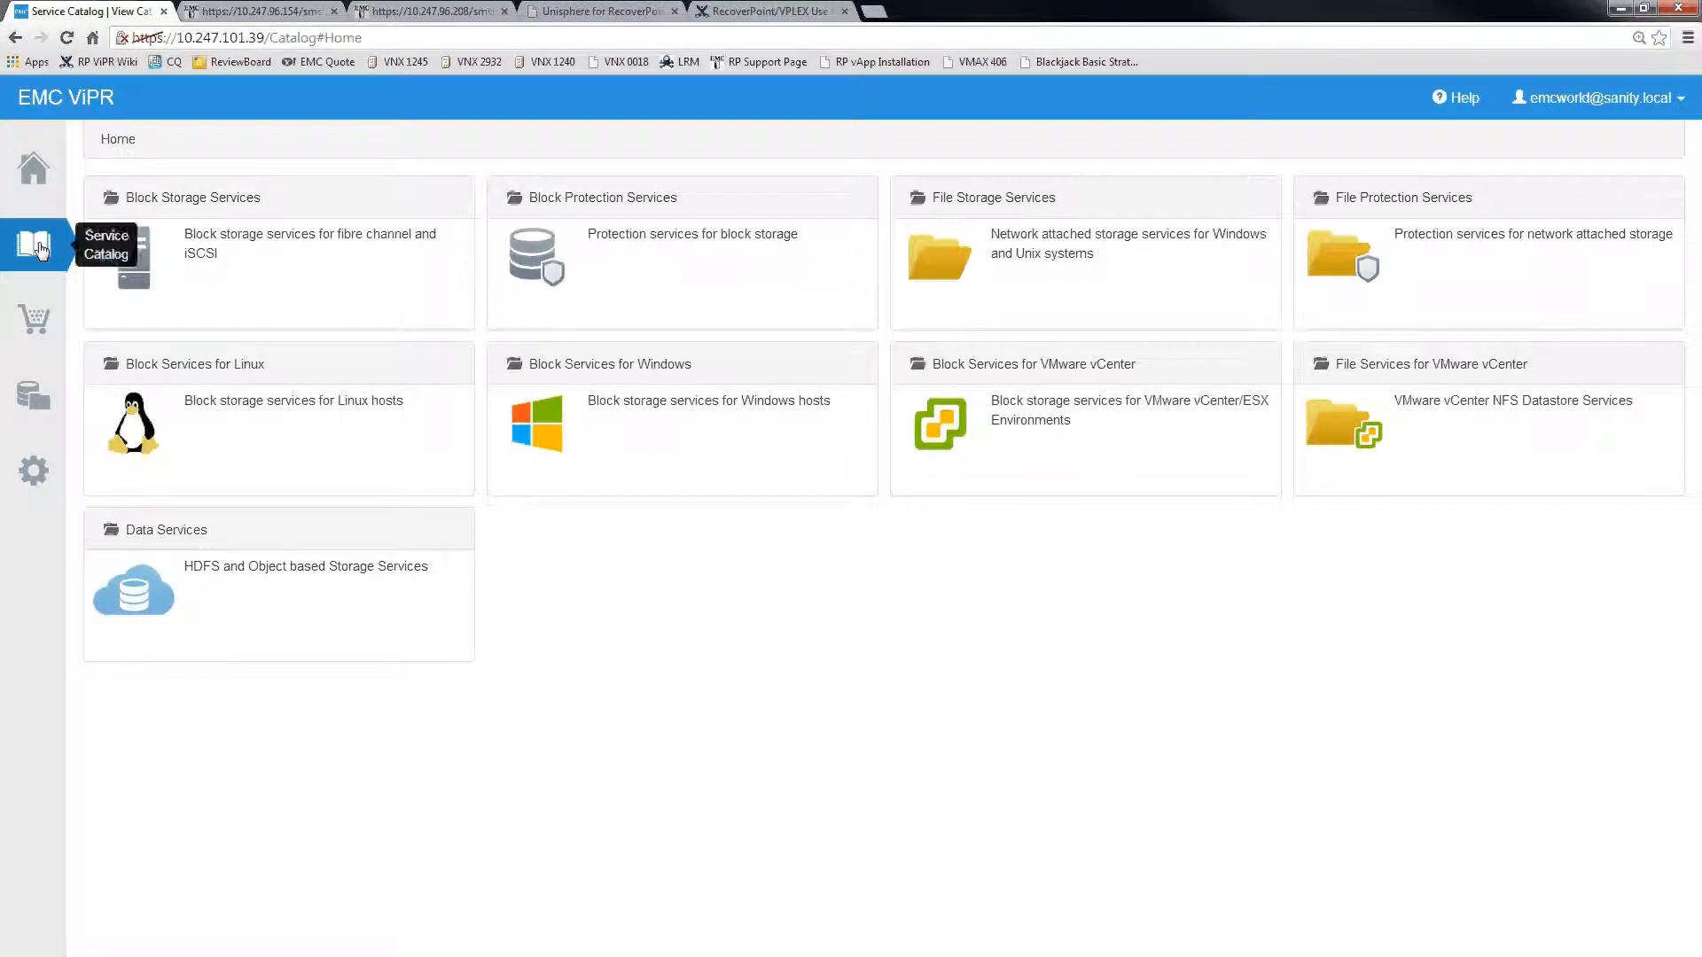
{"action": "left_click", "coordinate": [714, 252]}
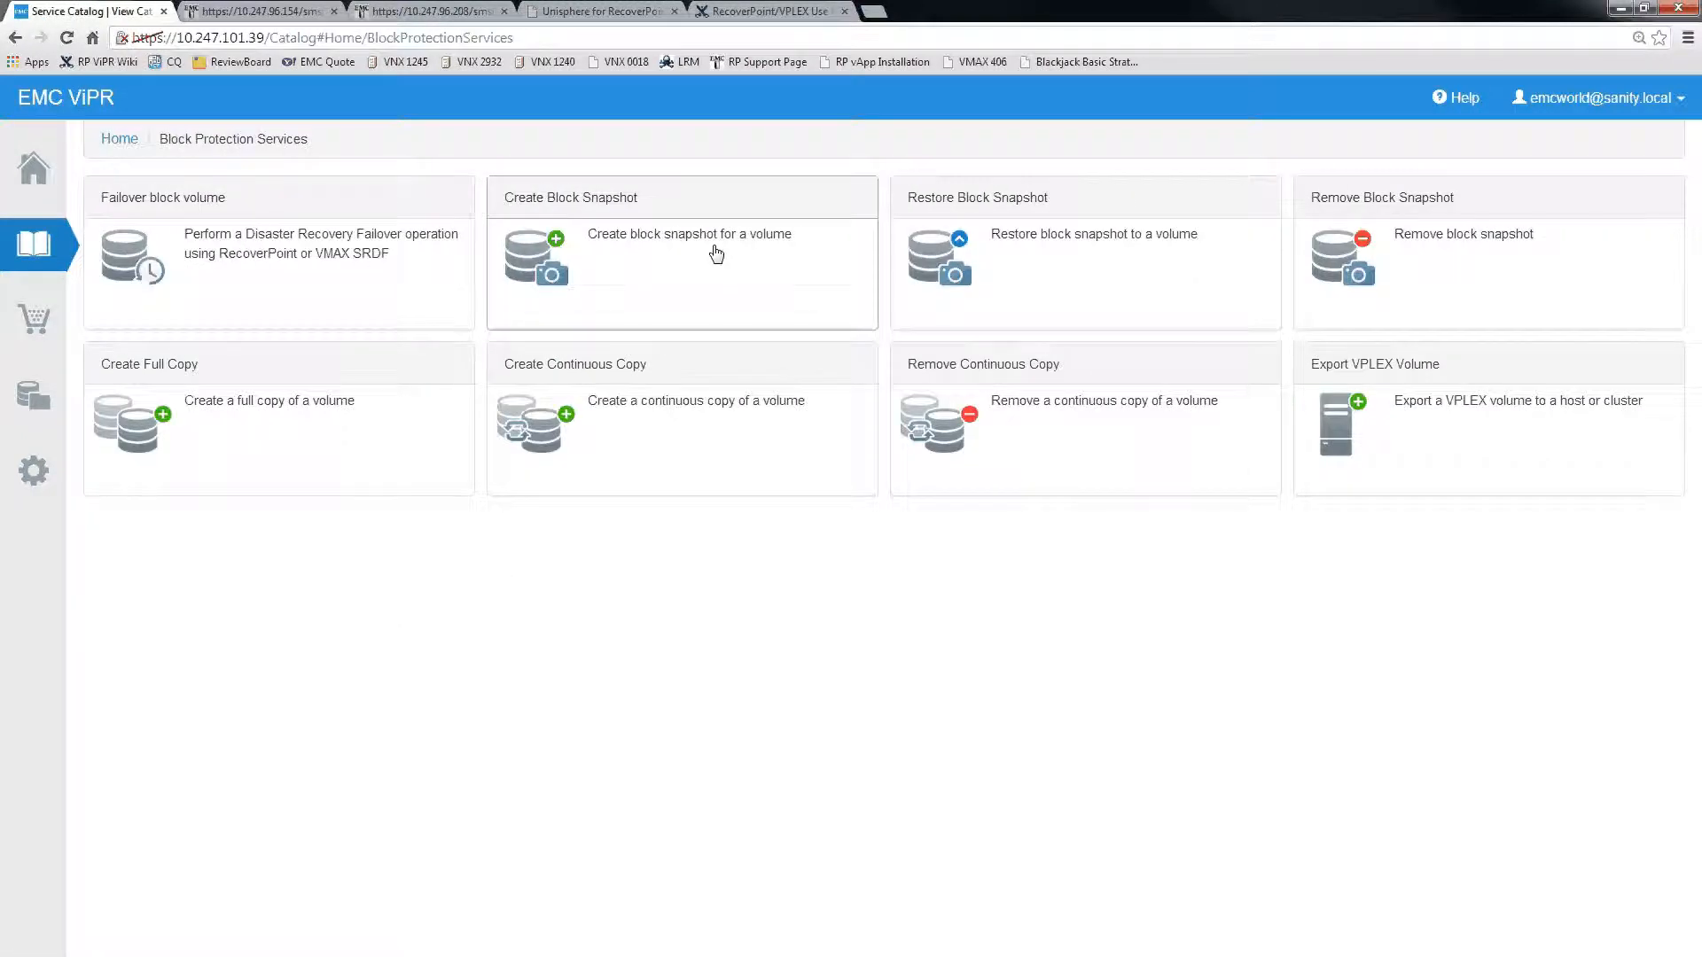
{"action": "left_click", "coordinate": [321, 243]}
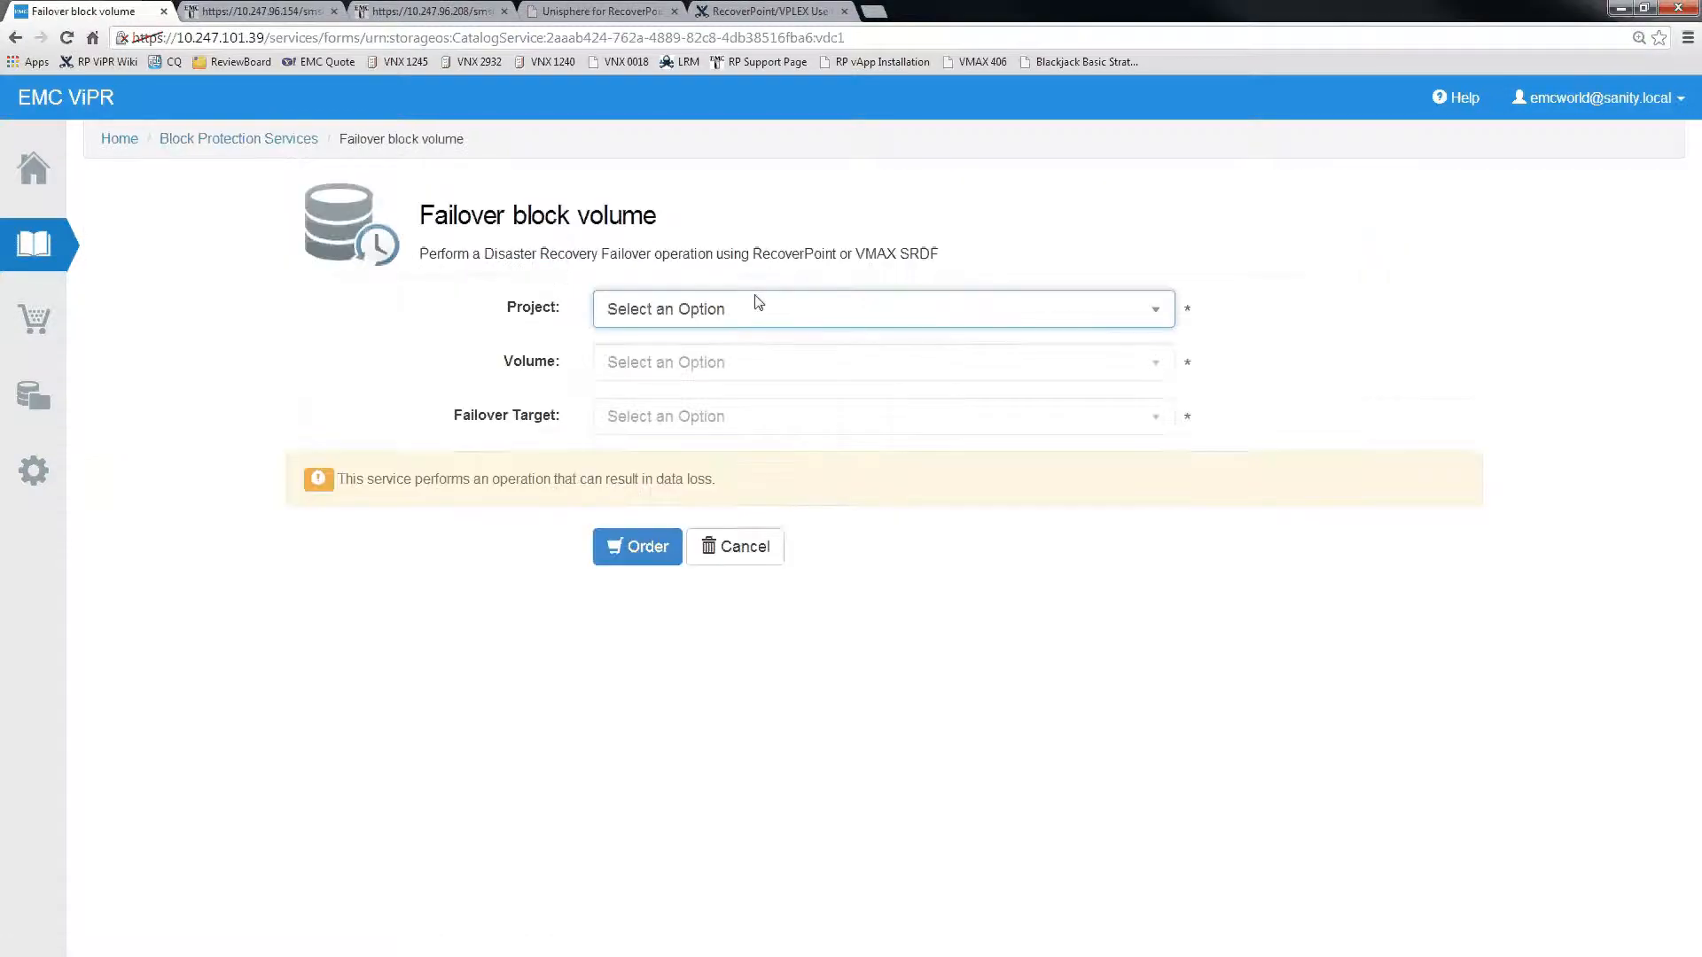
{"action": "left_click", "coordinate": [755, 321]}
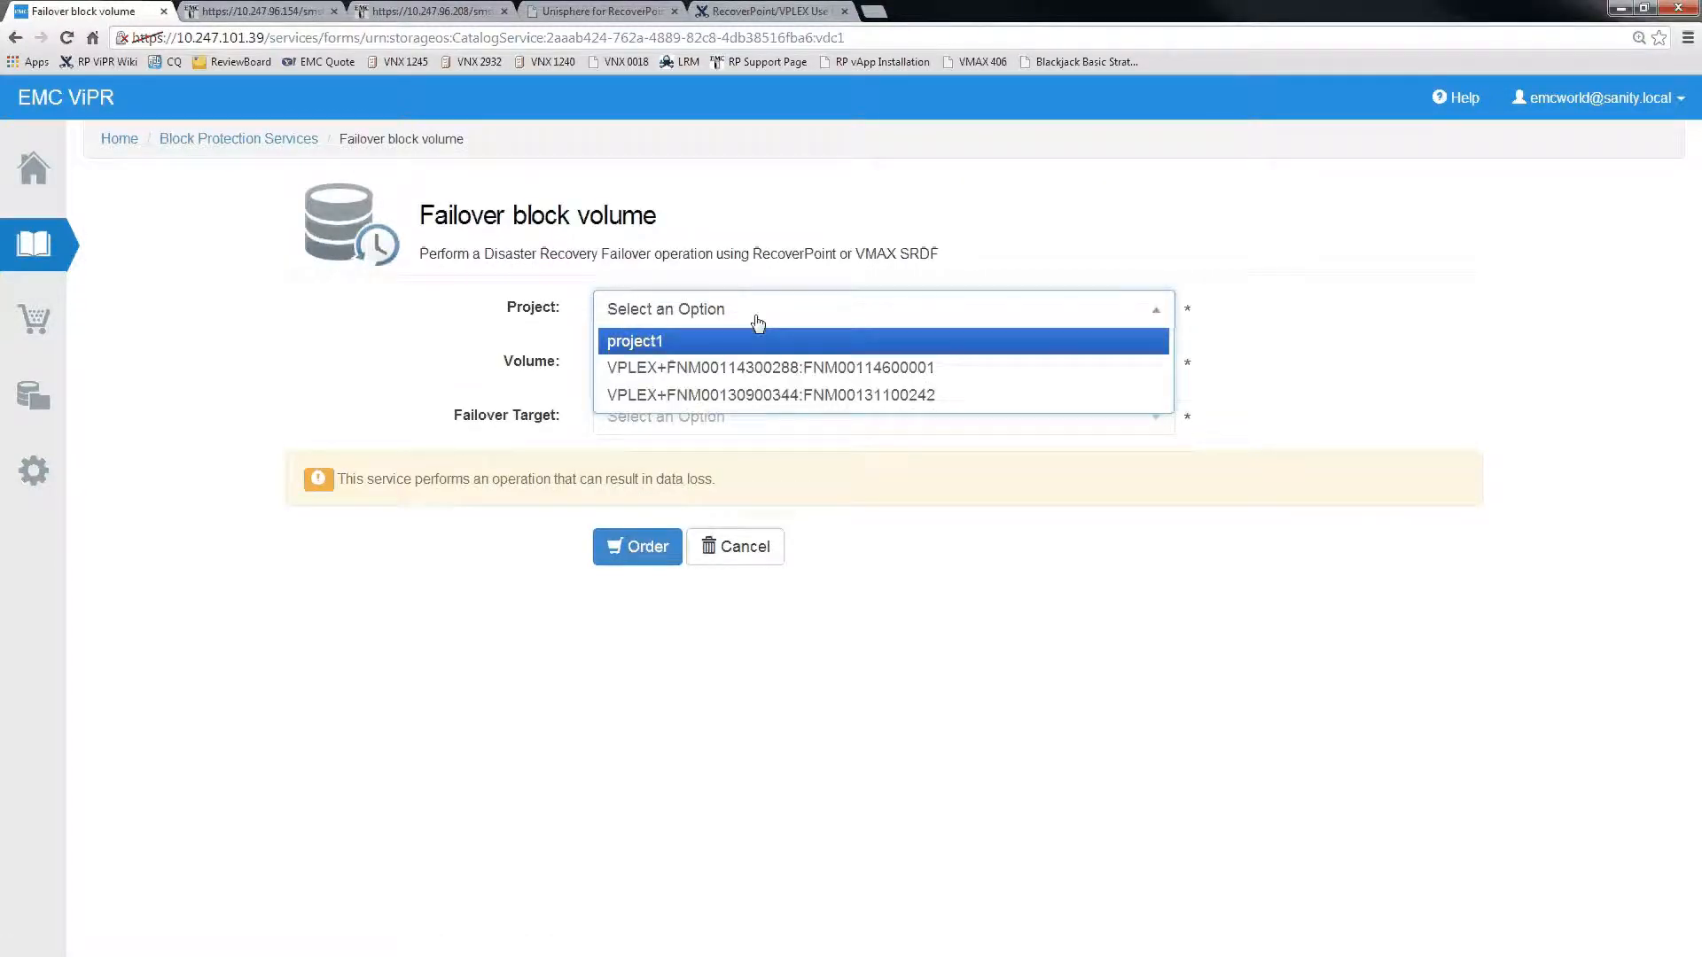
{"action": "left_click", "coordinate": [753, 345]}
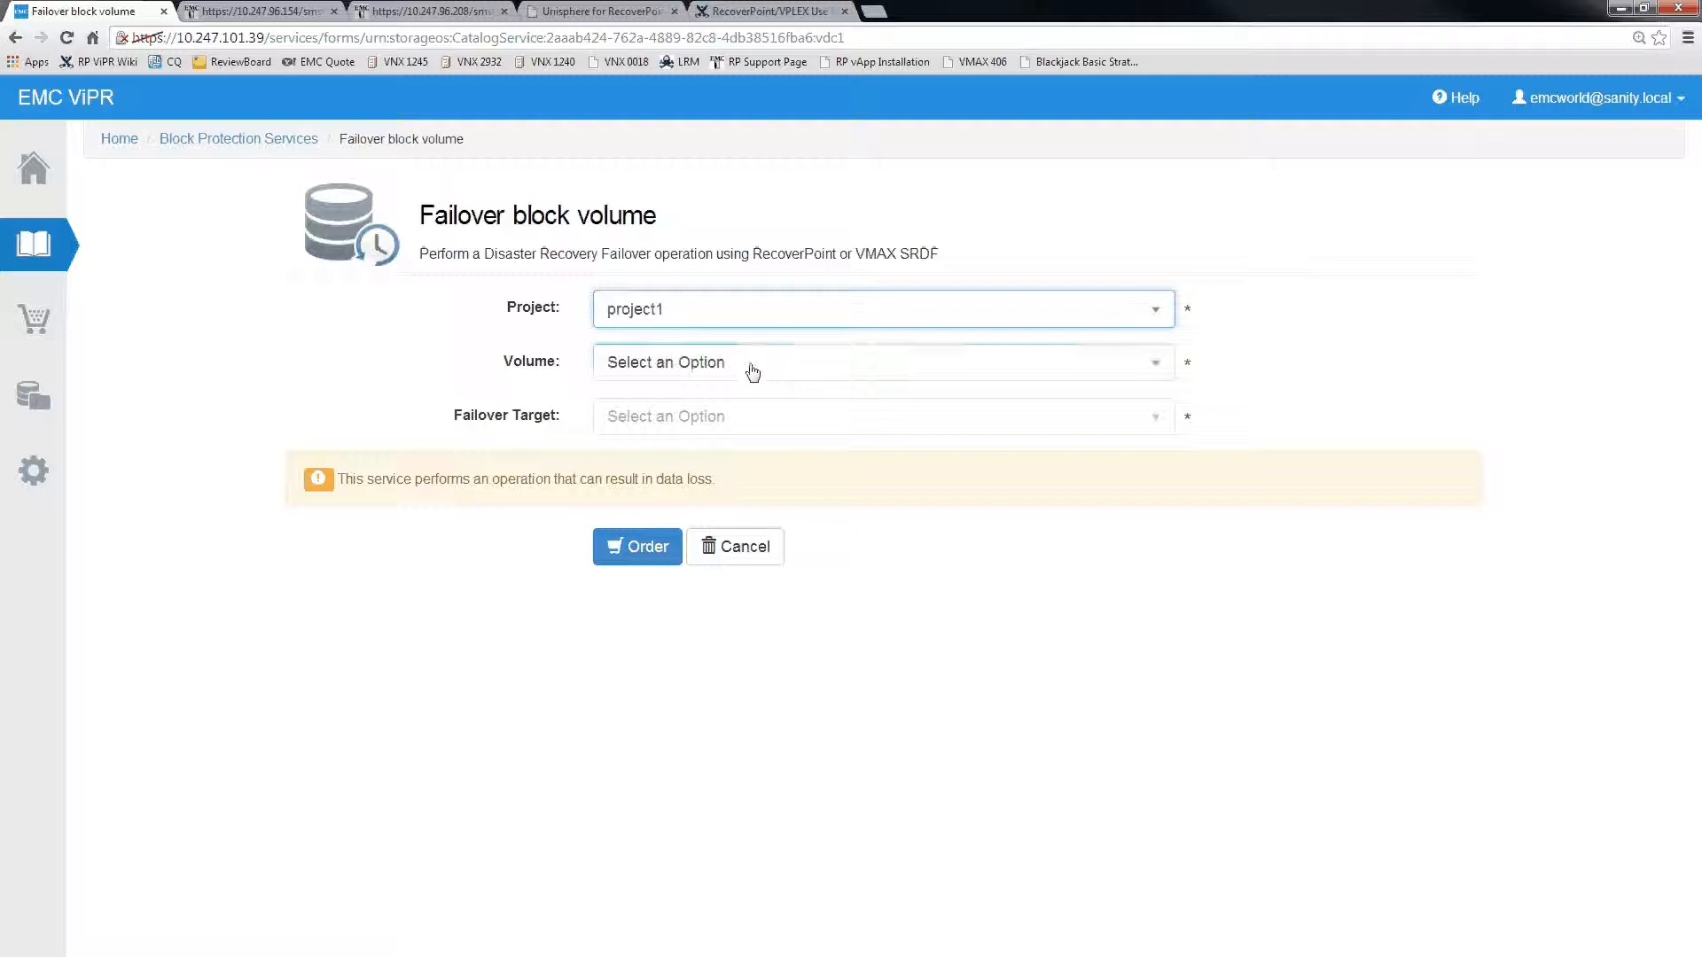
{"action": "left_click", "coordinate": [753, 370]}
{"action": "left_click", "coordinate": [751, 393]}
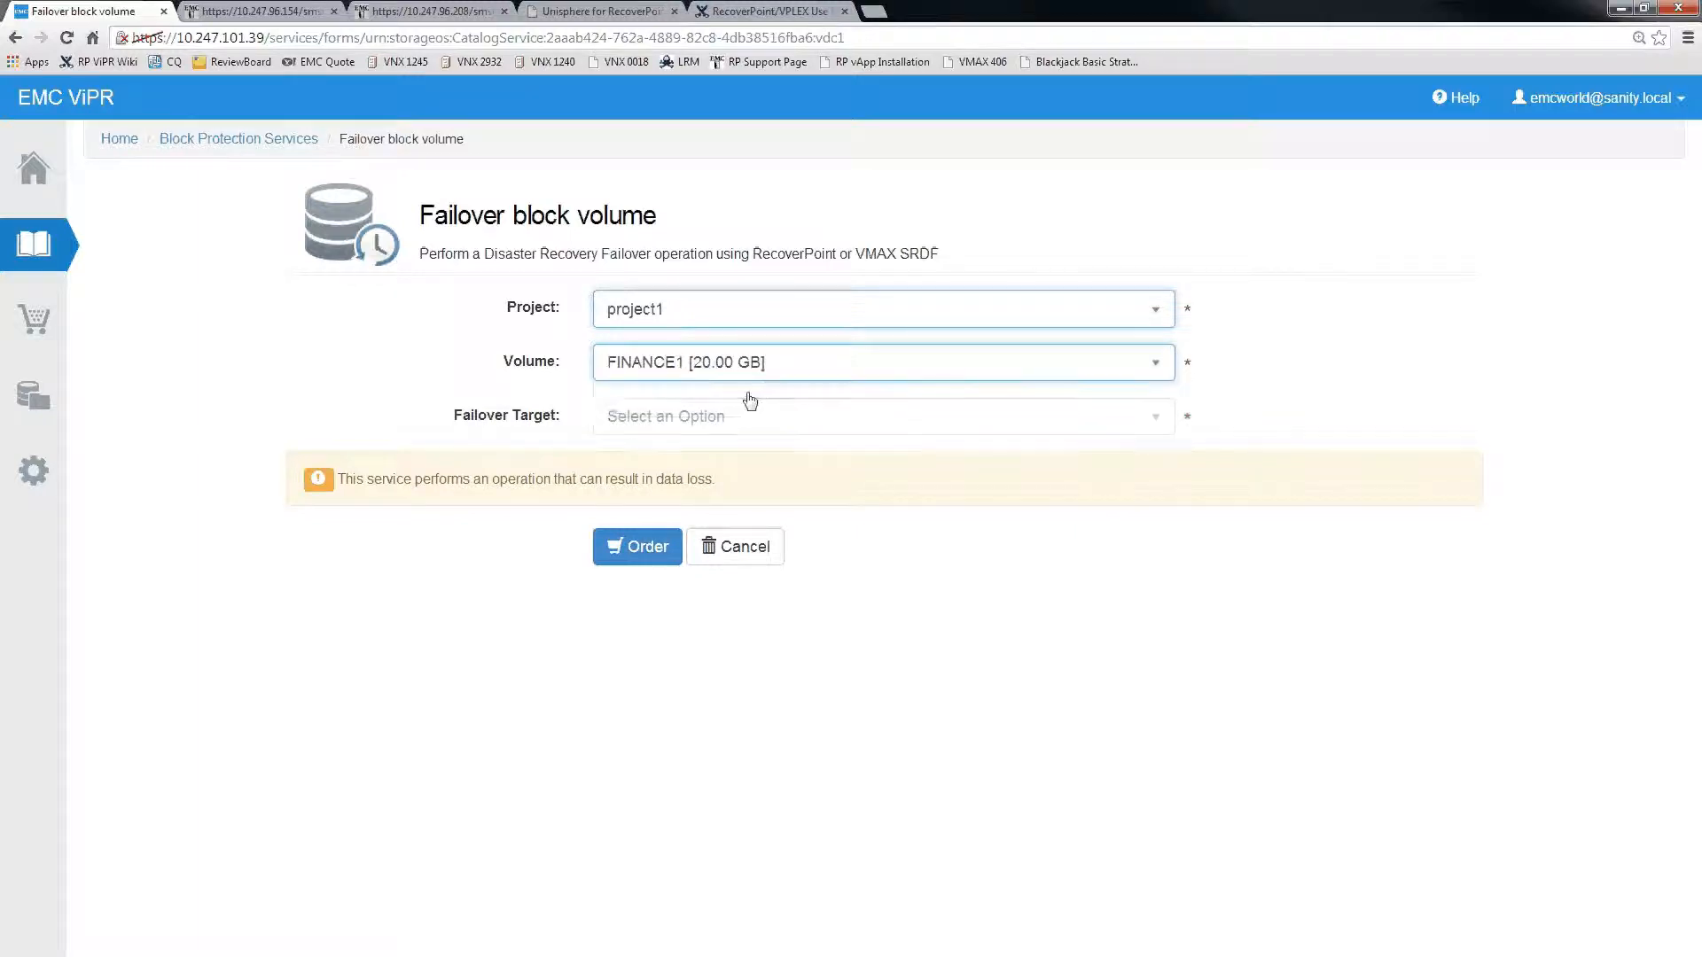
{"action": "left_click", "coordinate": [745, 419]}
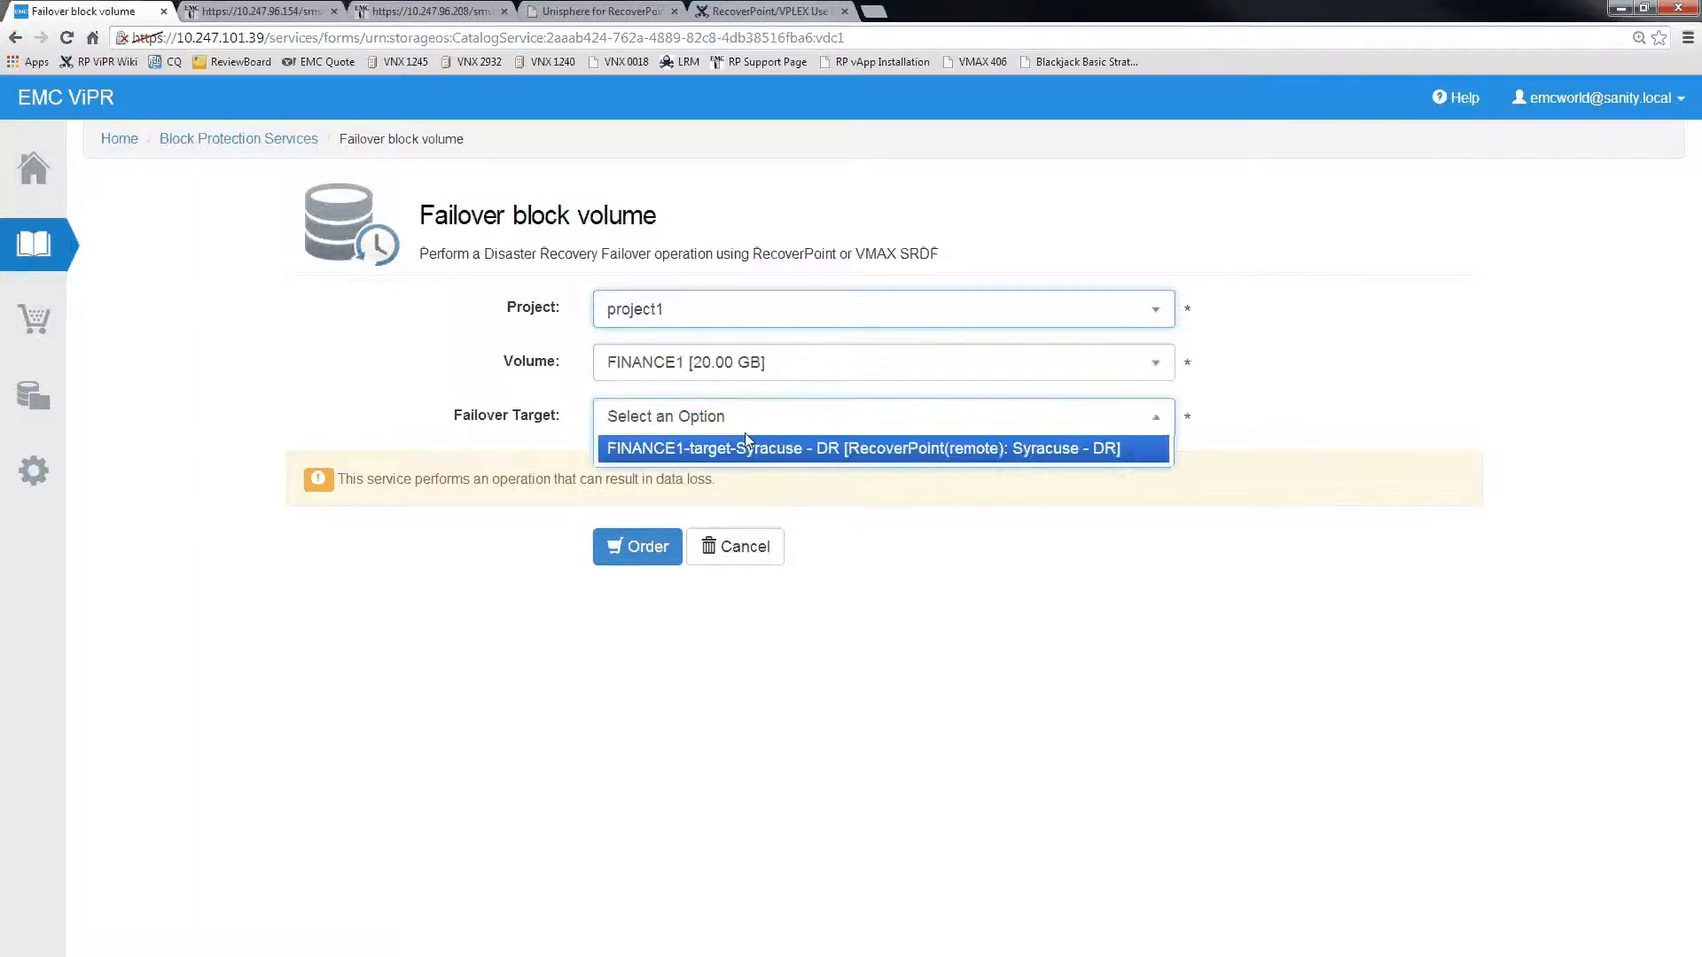
{"action": "left_click", "coordinate": [748, 447]}
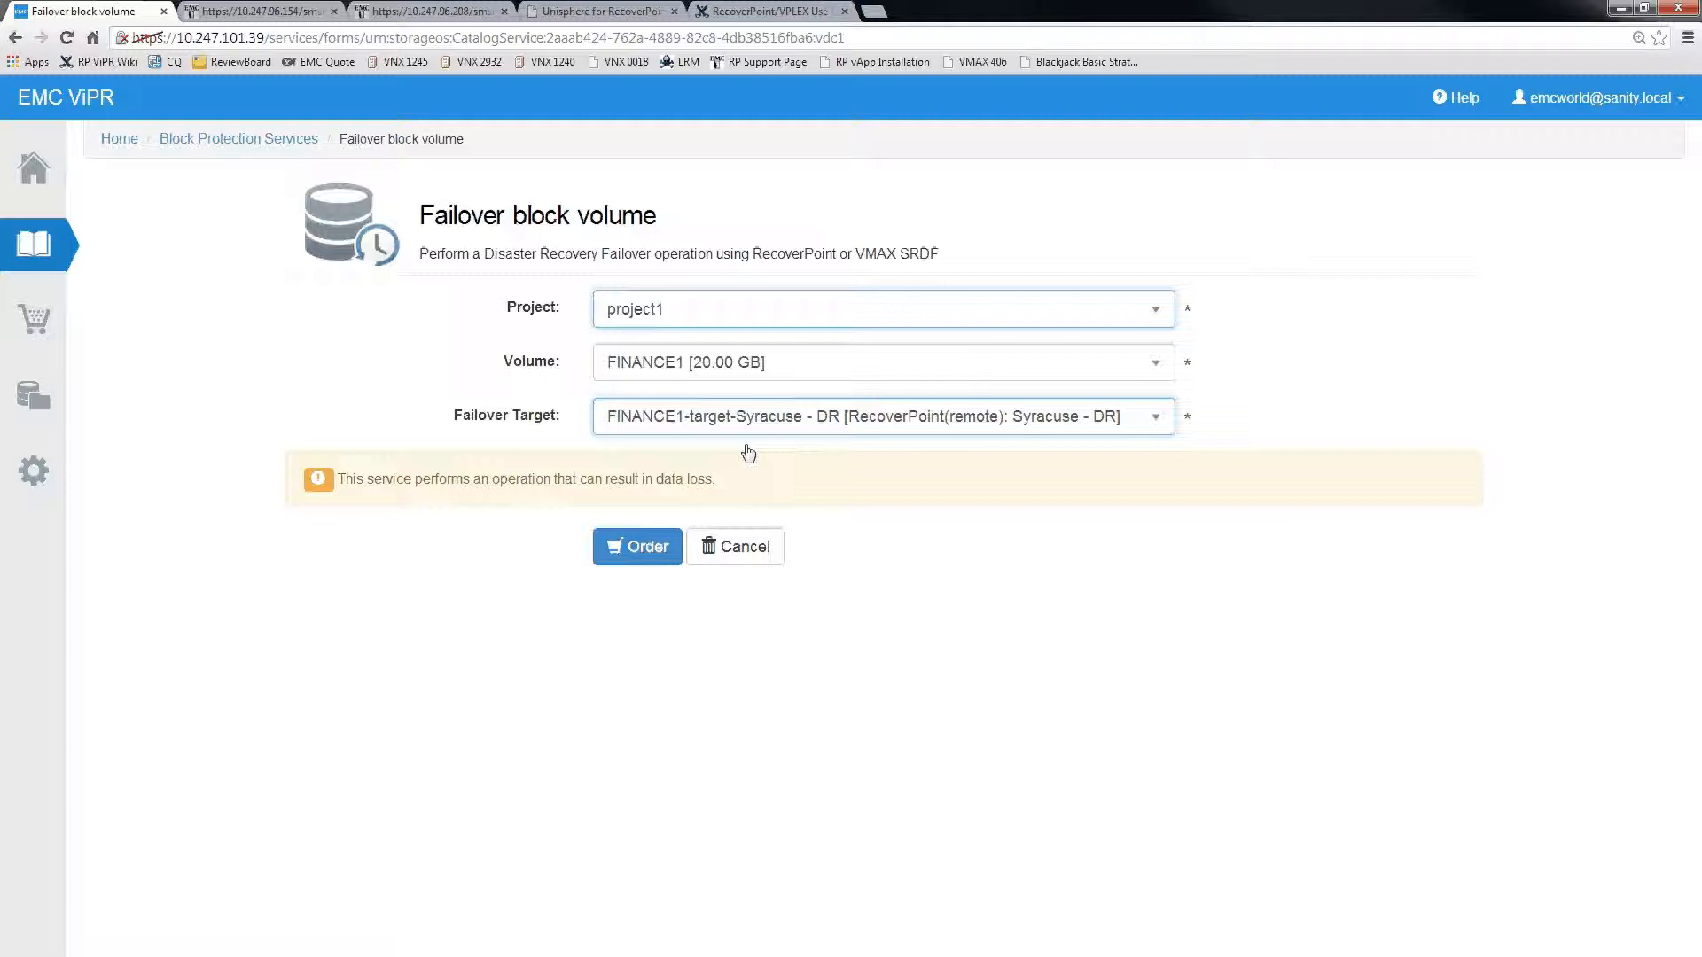
{"action": "left_click", "coordinate": [650, 547]}
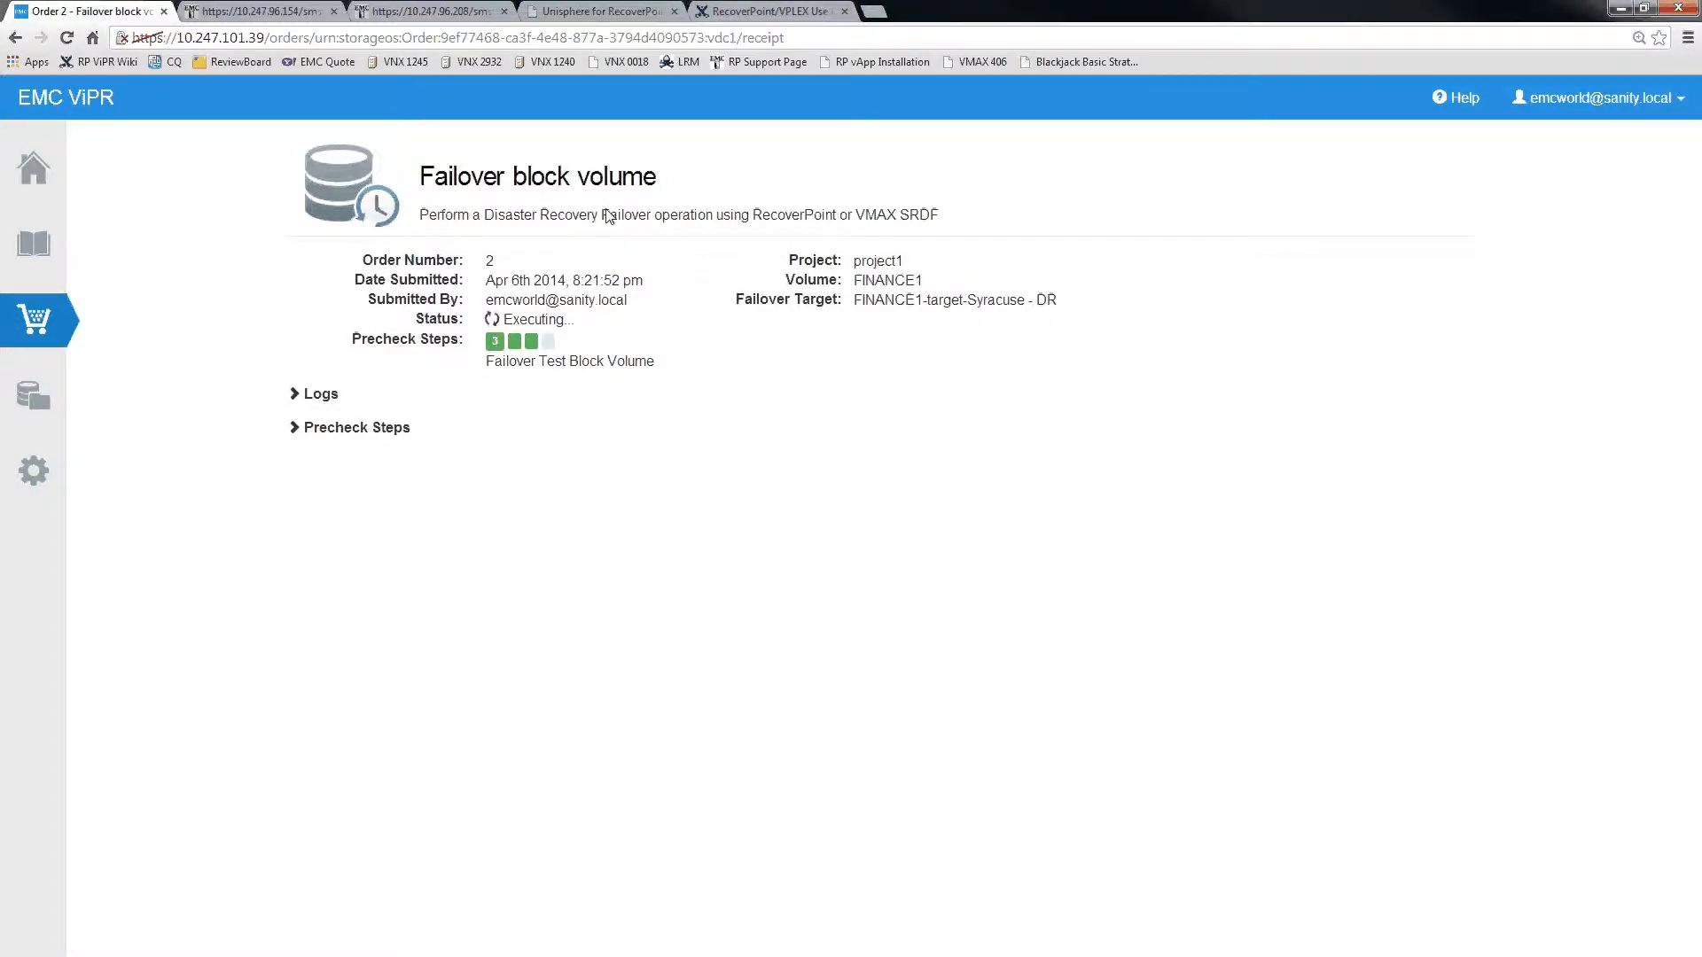
Examine the ViPR-FINANCE1 group's status in Unisphere for RecoverPoint, and return to EMC ViPR to log out
{"action": "left_click", "coordinate": [590, 15]}
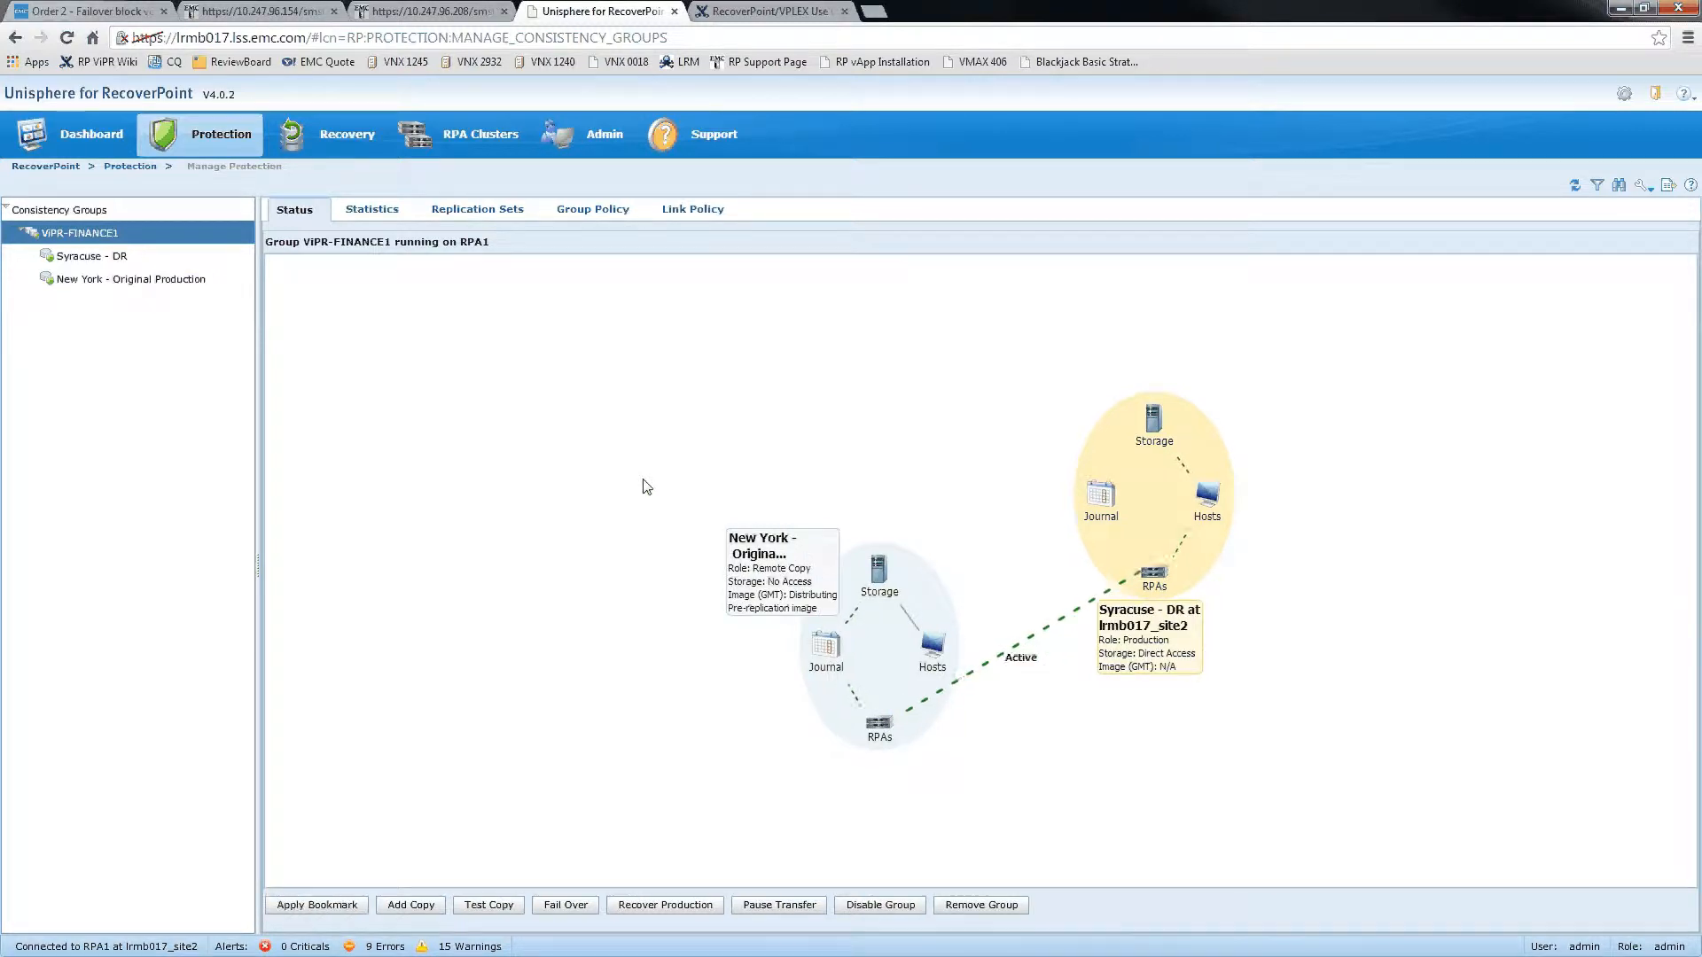
{"action": "left_click", "coordinate": [128, 20]}
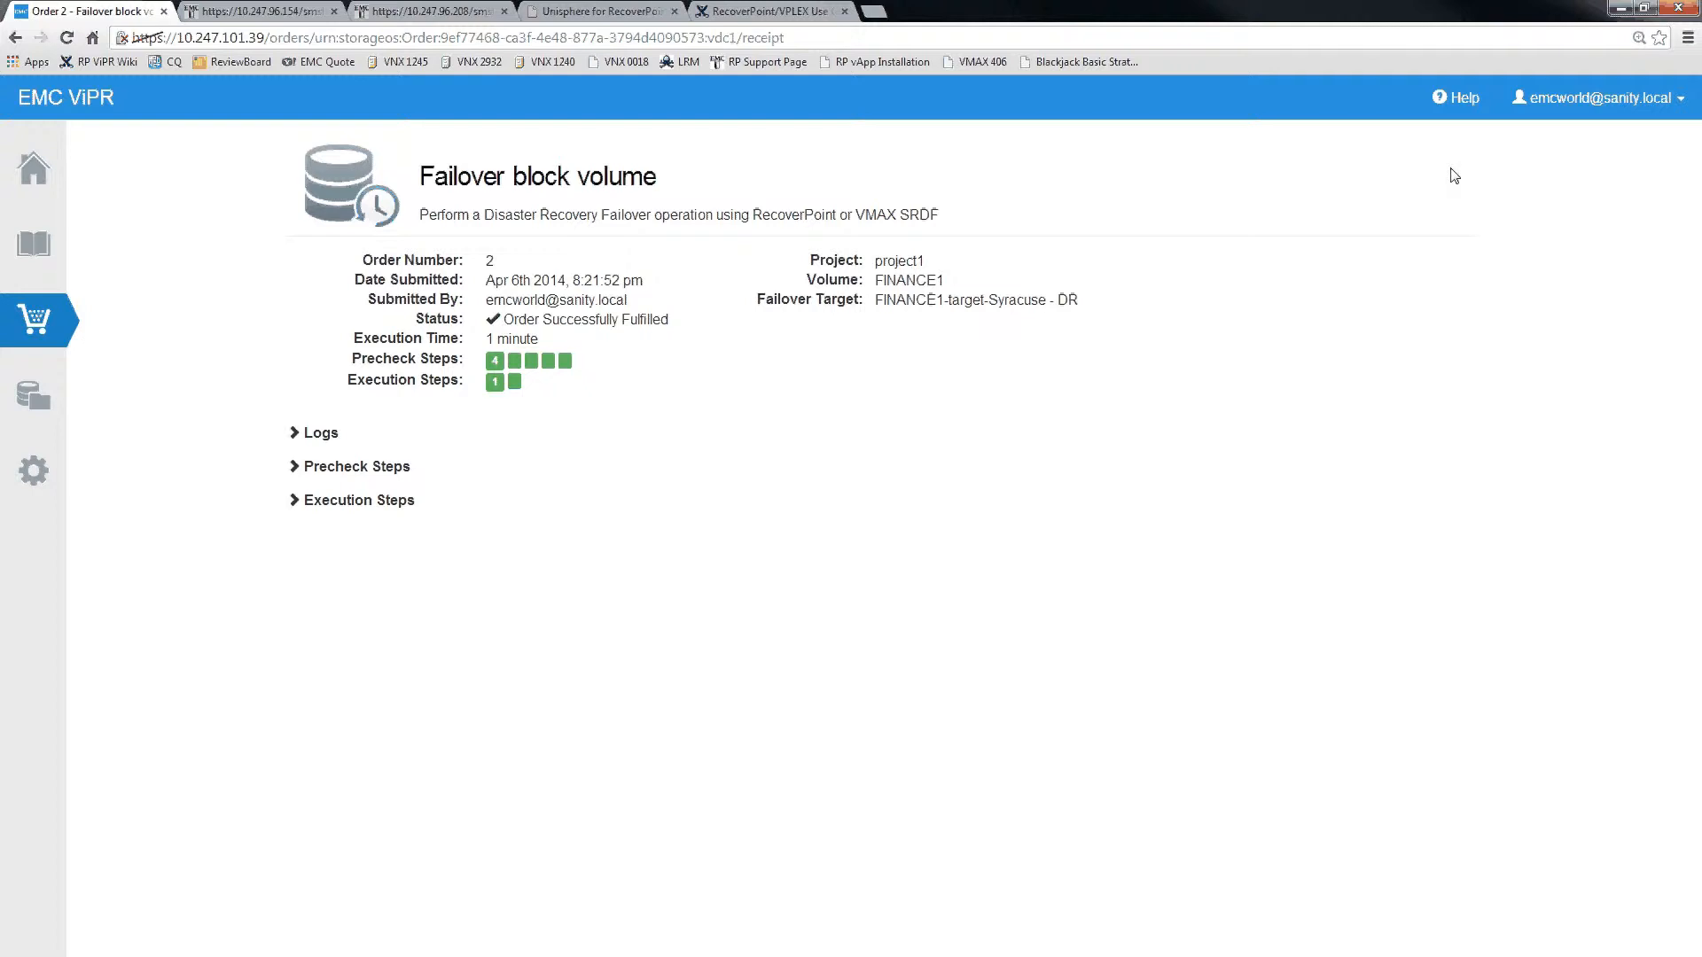
{"action": "left_click", "coordinate": [1560, 97]}
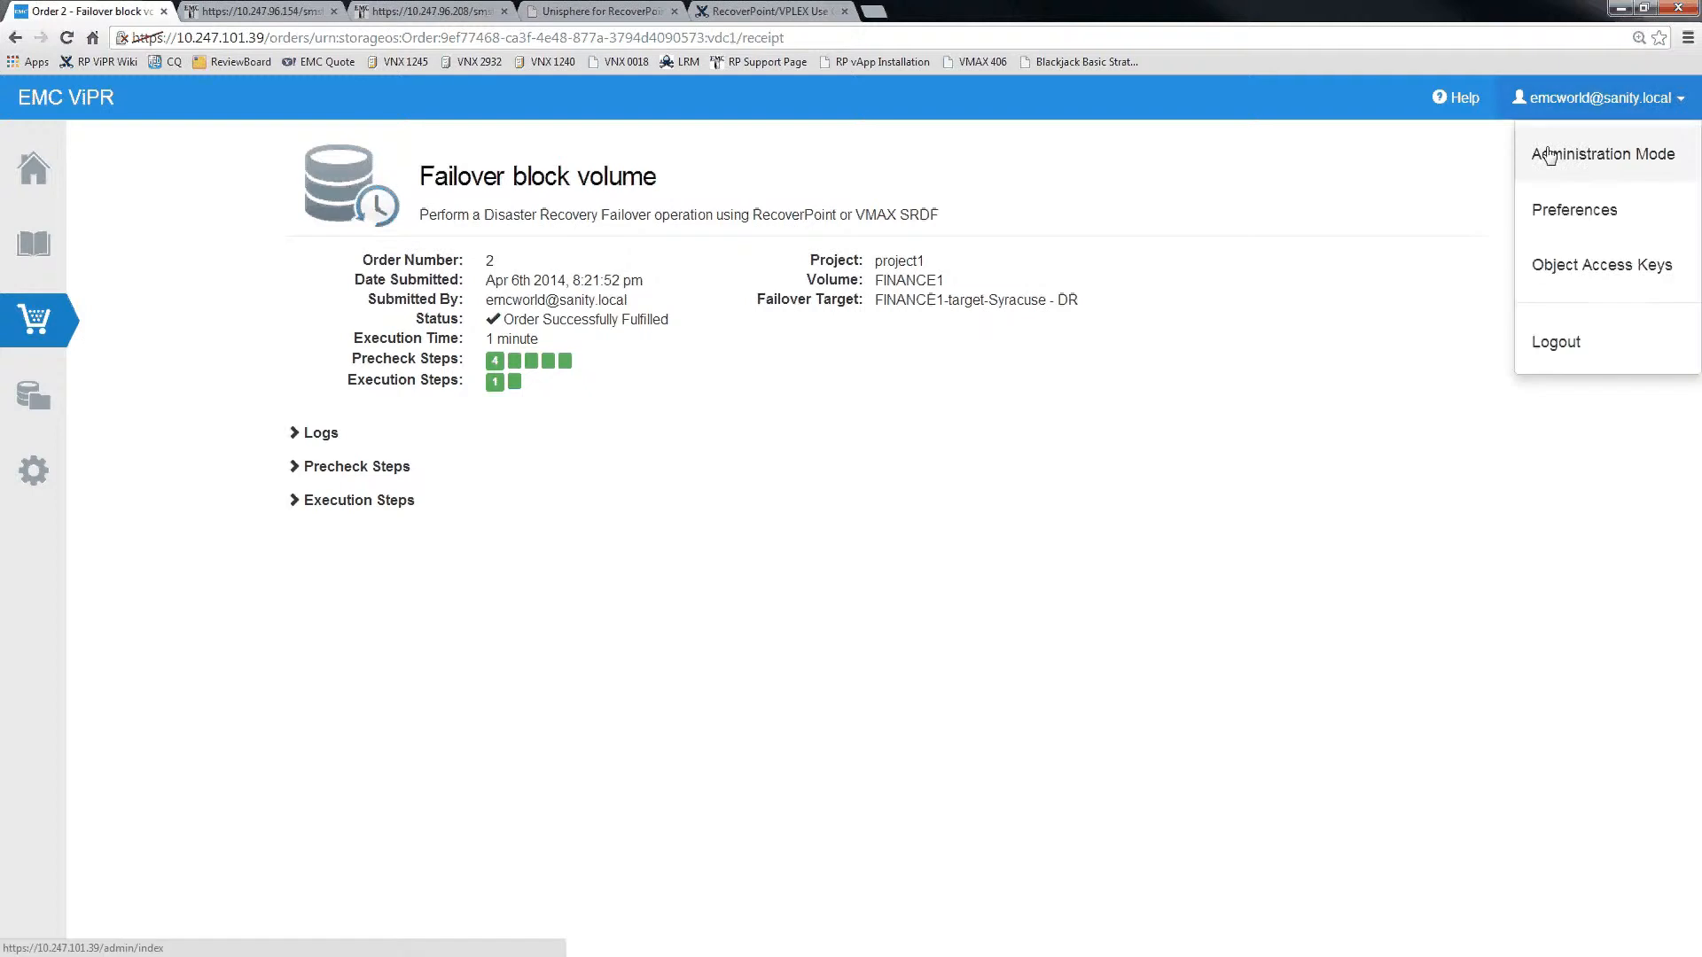
{"action": "left_click", "coordinate": [1535, 346]}
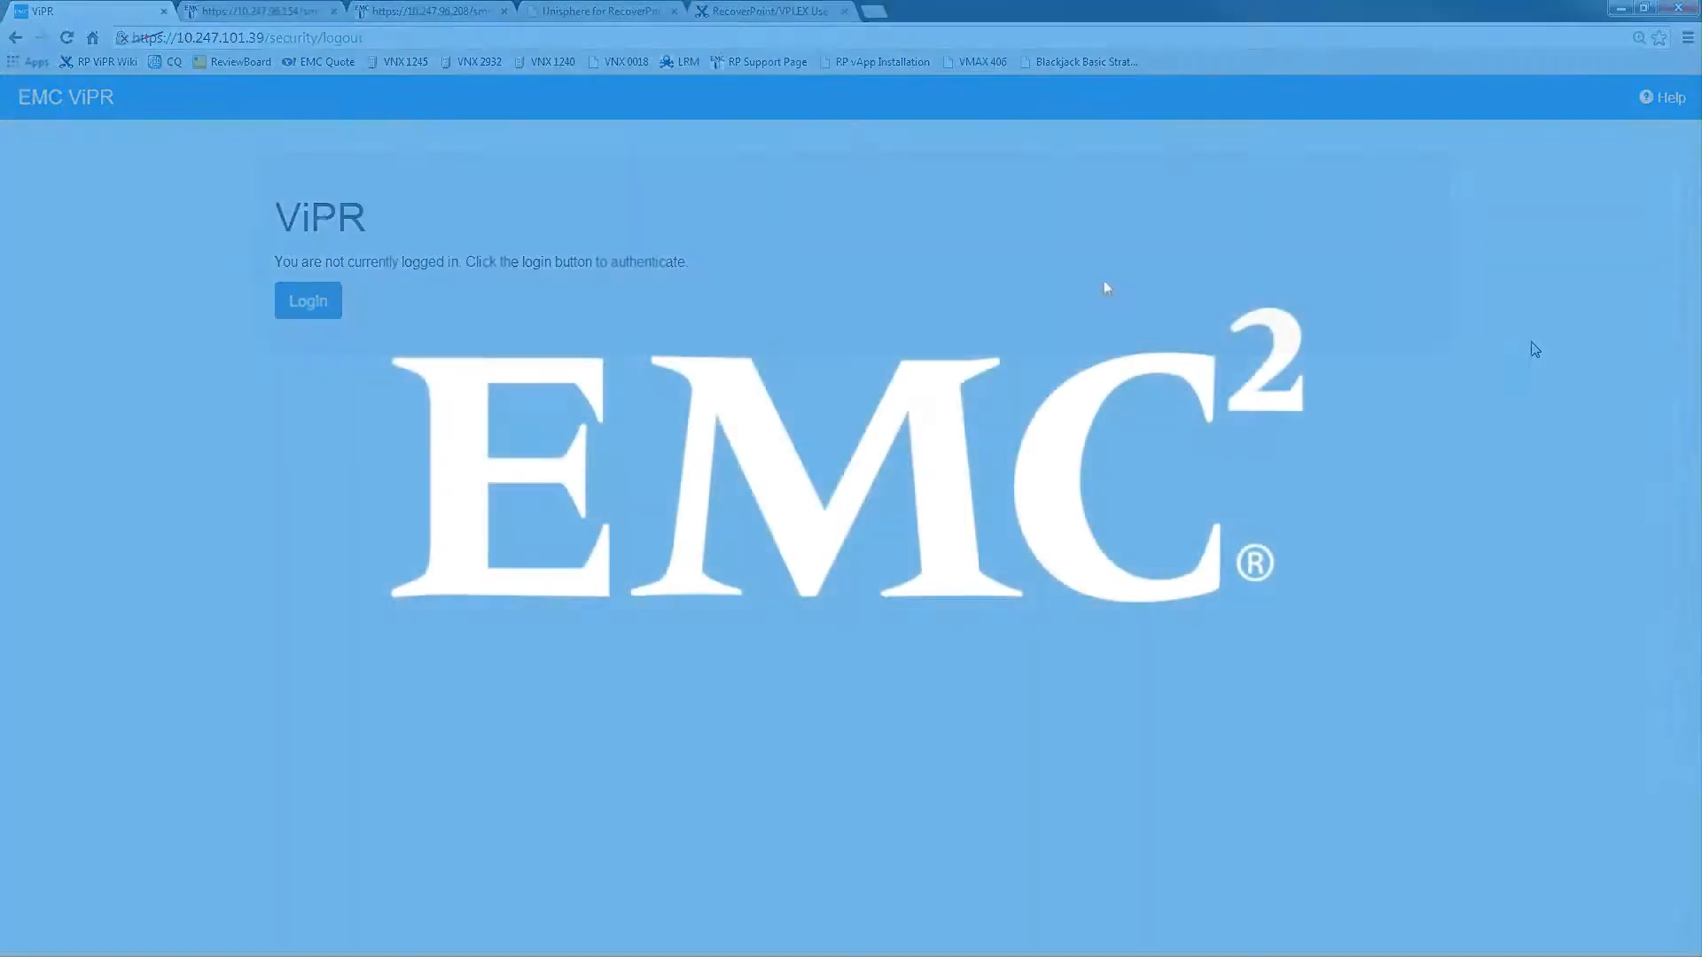